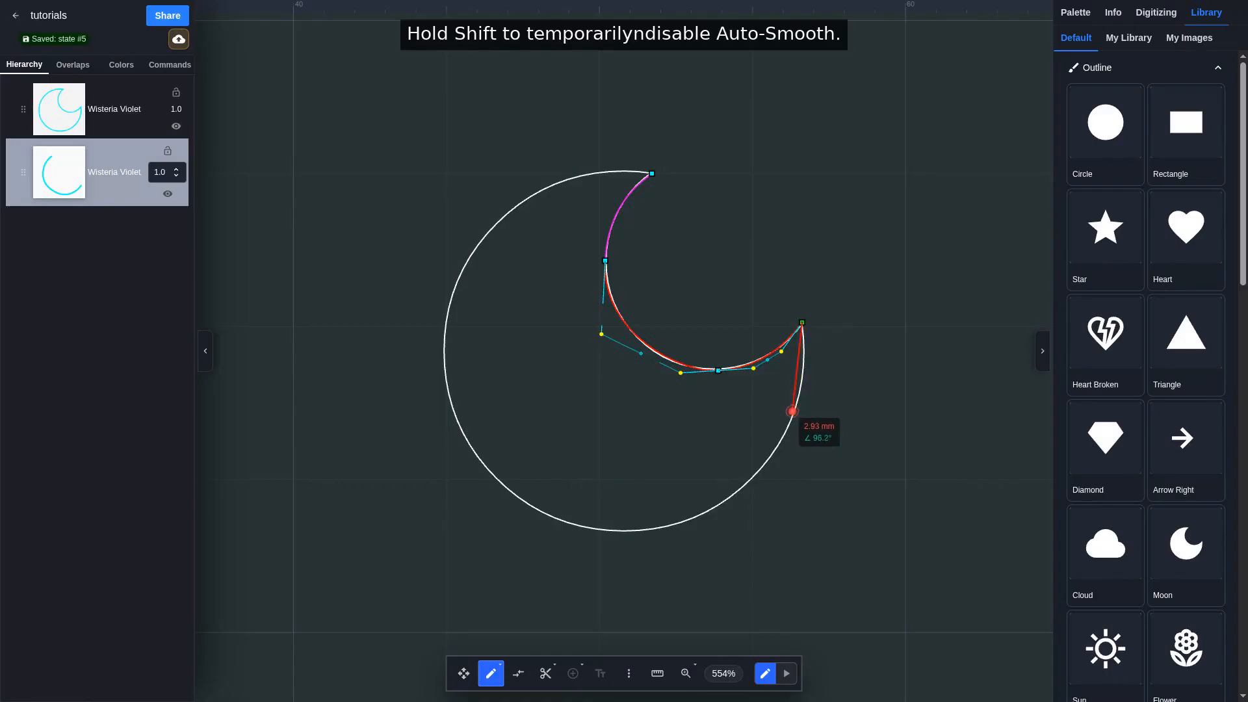
- Trace the rest of the moon's outer edge with smooth curve points and close the path at its upper tip
{"action": "left_click", "coordinate": [792, 412]}
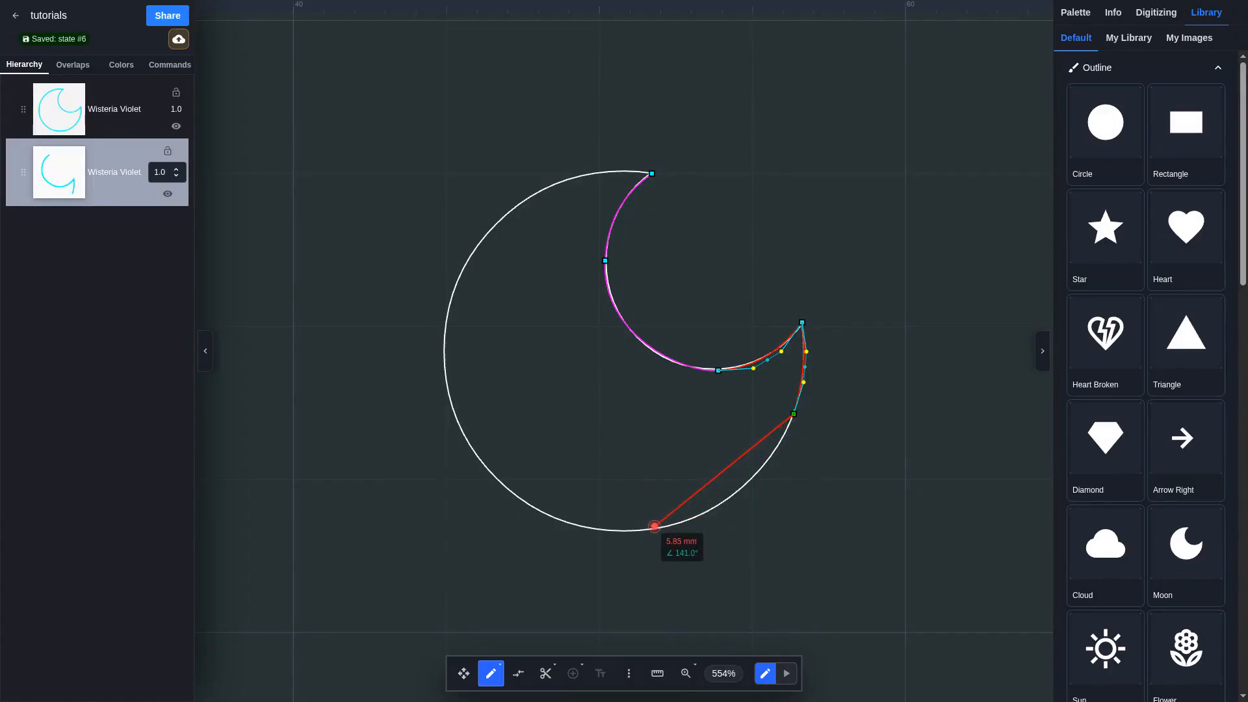
{"action": "left_click_drag", "start_coordinate": [655, 527], "coordinate": [673, 553]}
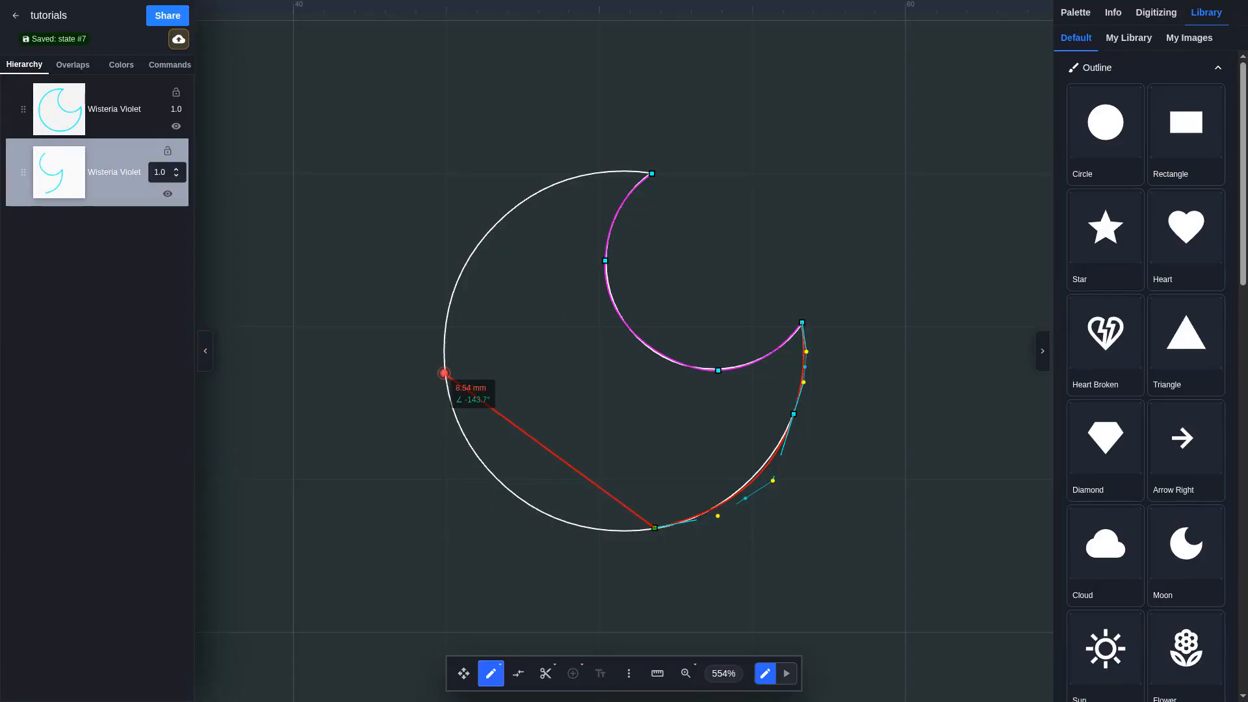
{"action": "left_click_drag", "start_coordinate": [443, 374], "coordinate": [388, 406]}
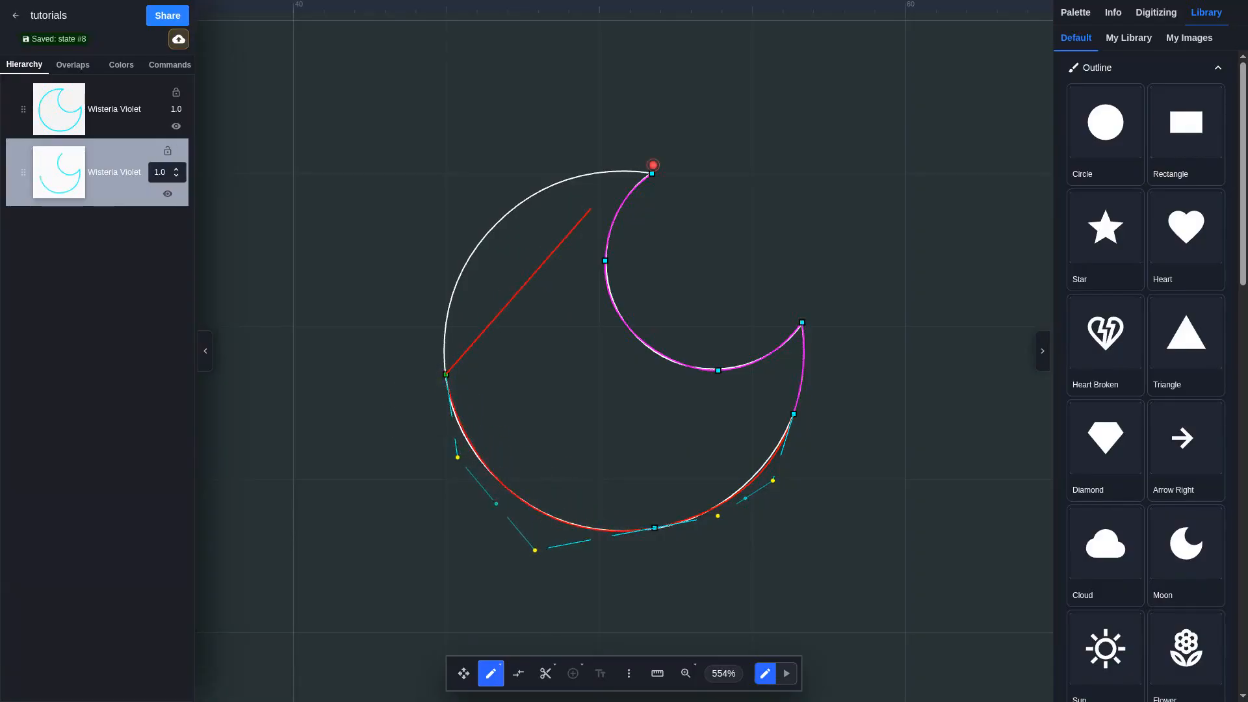
{"action": "left_click_drag", "start_coordinate": [655, 176], "coordinate": [641, 86]}
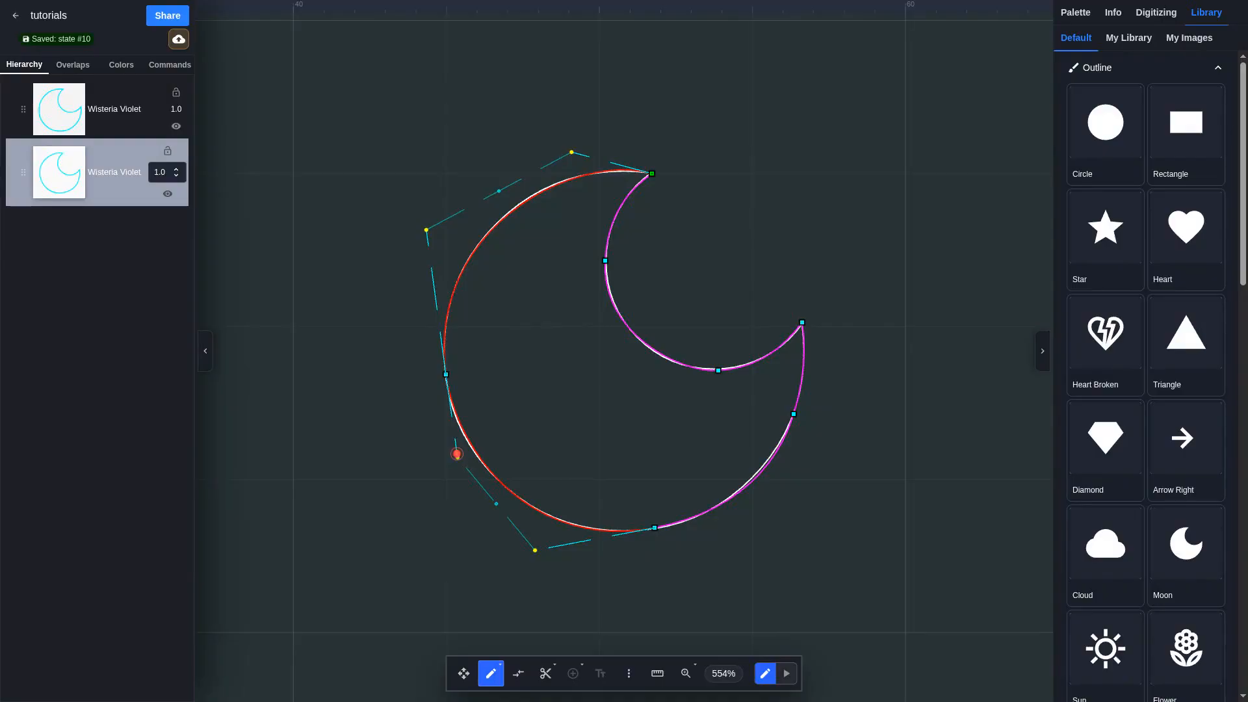
- Smooth the point on the moon's left edge and adjust the curve handles along its lower edge to follow the outline
{"action": "left_click", "coordinate": [447, 376]}
{"action": "right_click", "coordinate": [447, 375]}
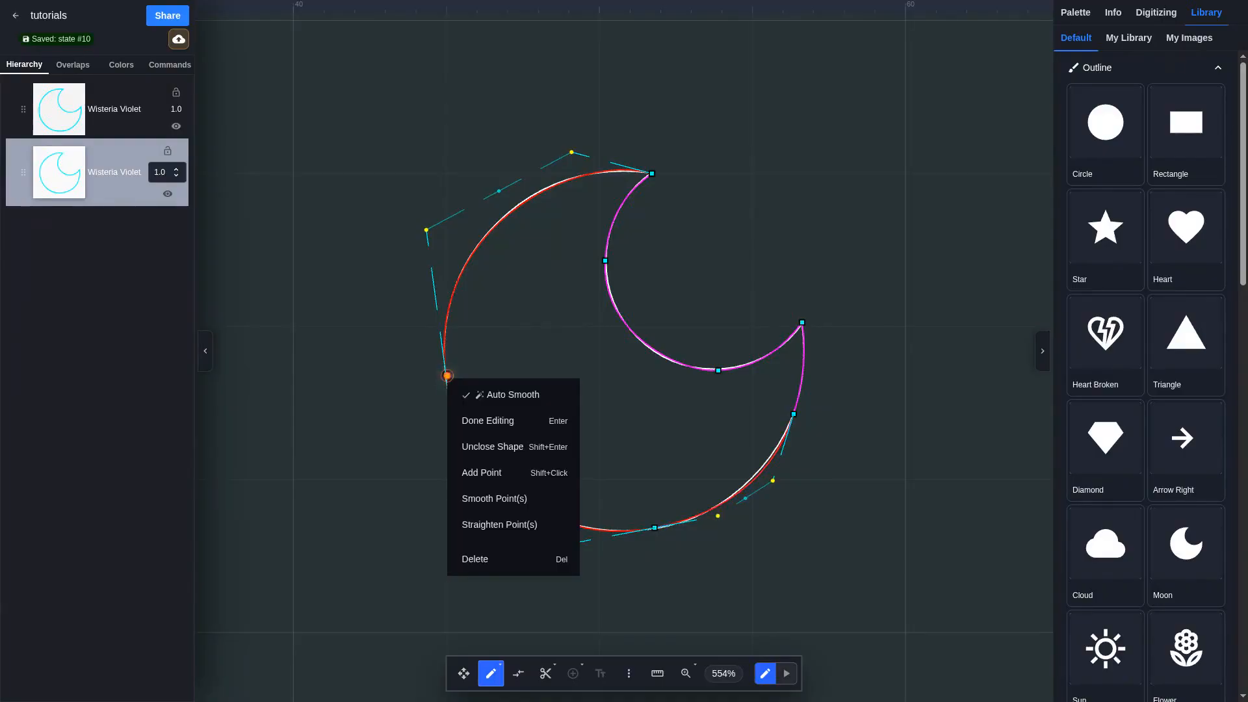
{"action": "left_click", "coordinate": [494, 498]}
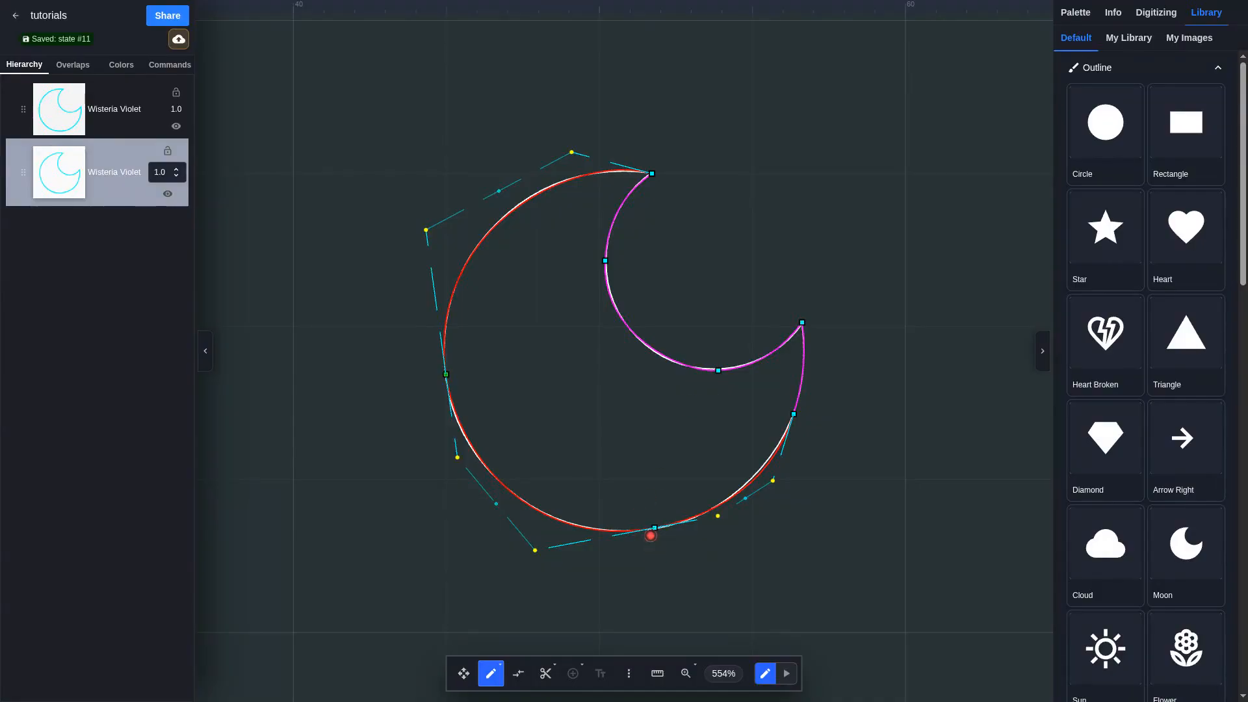
{"action": "left_click_drag", "start_coordinate": [535, 552], "coordinate": [536, 550]}
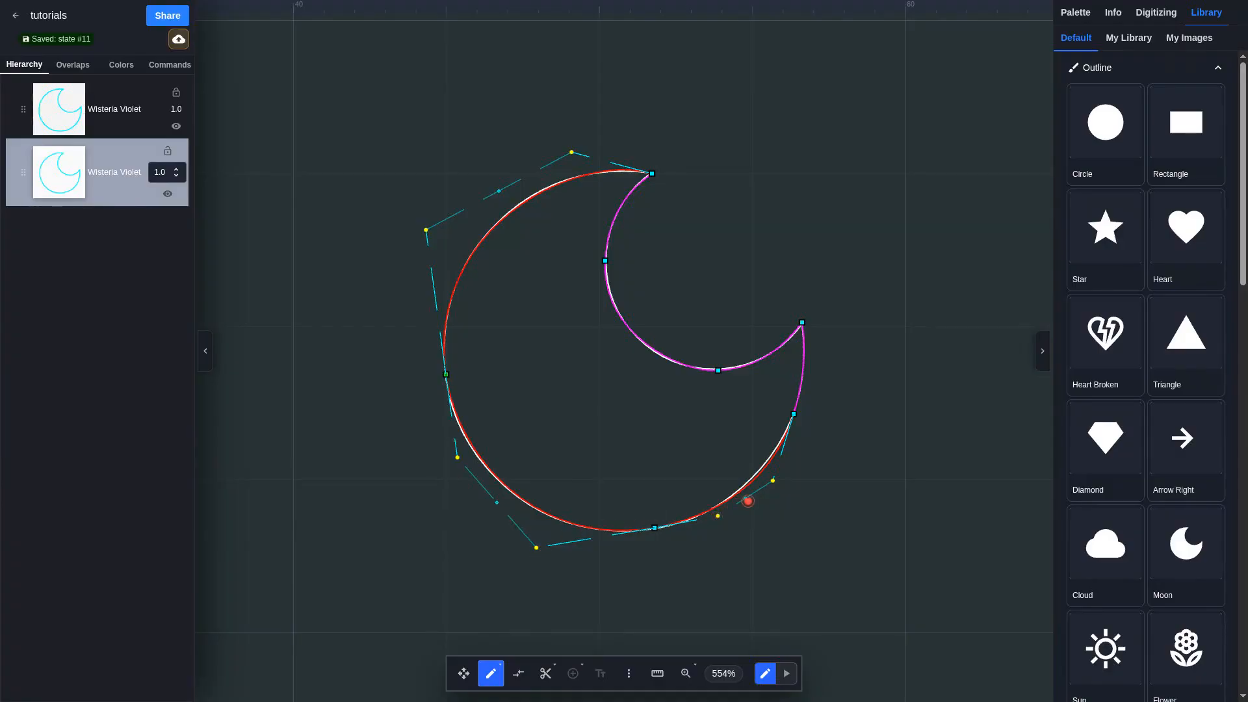
{"action": "left_click_drag", "start_coordinate": [744, 498], "coordinate": [721, 517]}
- Smooth the moon's bottom point, refine the lower-right curve handle to fit the outline, and finish editing the path
{"action": "right_click", "coordinate": [656, 527]}
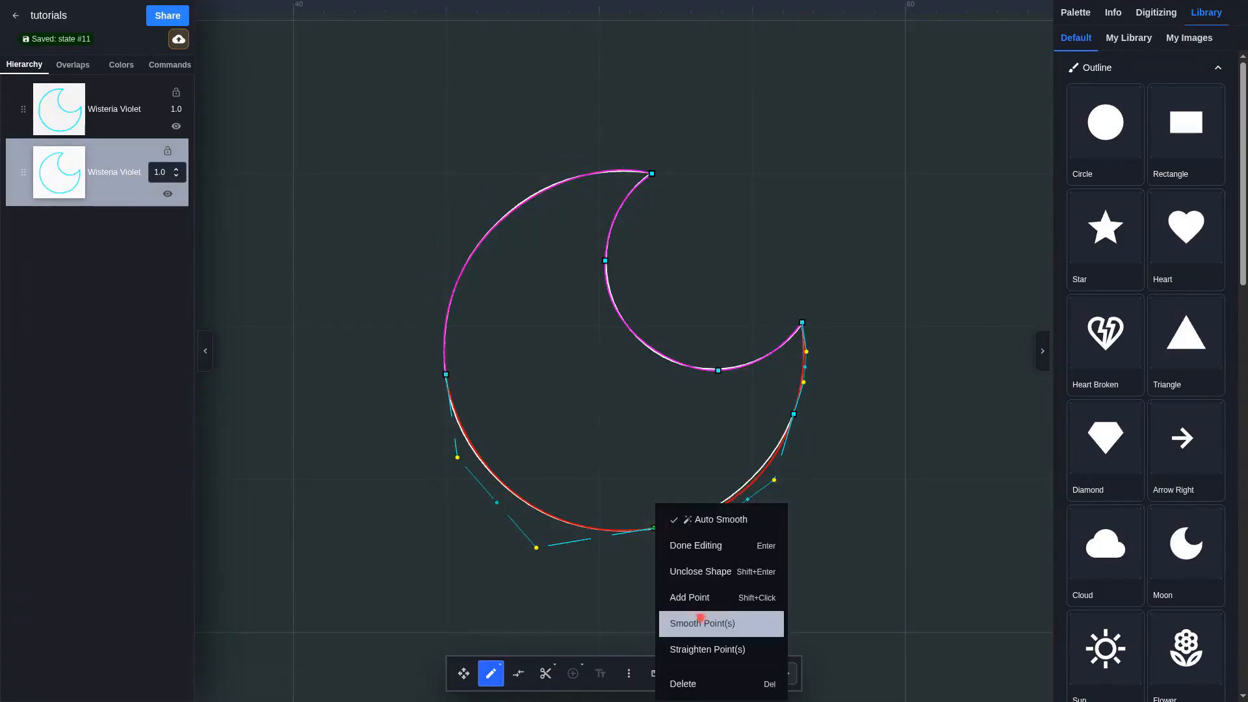
{"action": "left_click", "coordinate": [700, 616]}
{"action": "left_click_drag", "start_coordinate": [775, 479], "coordinate": [771, 472]}
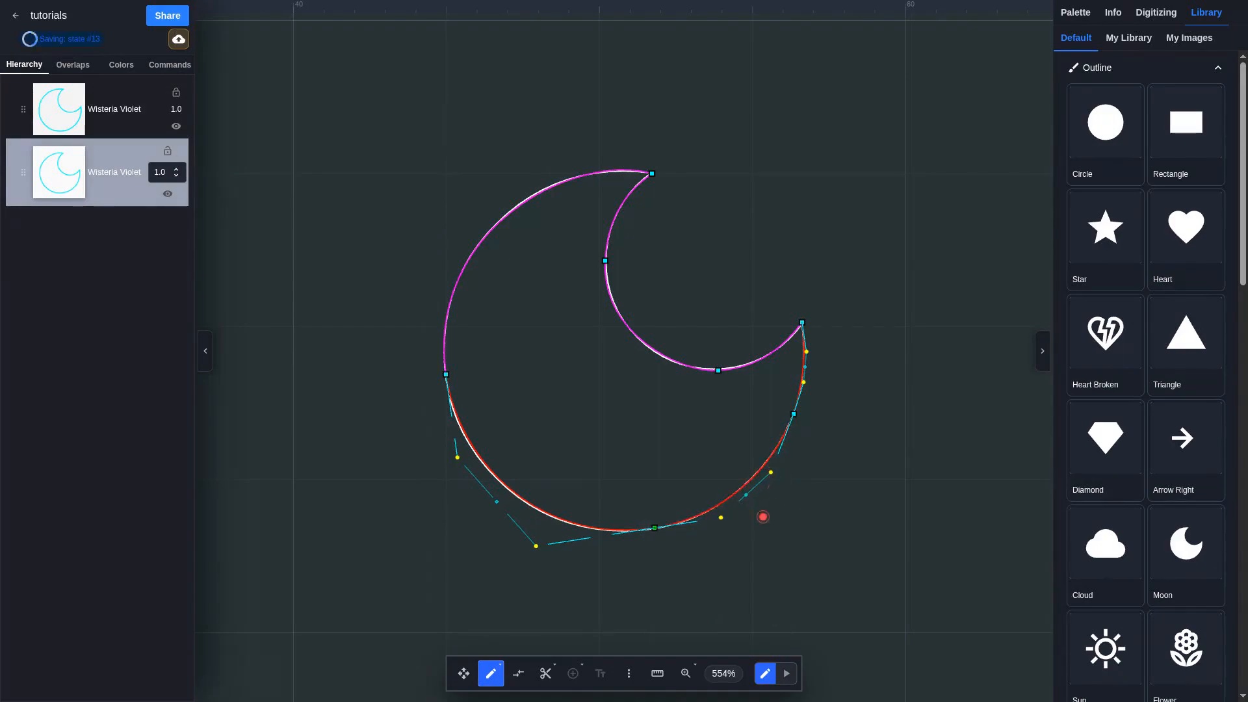
{"action": "right_click", "coordinate": [553, 284]}
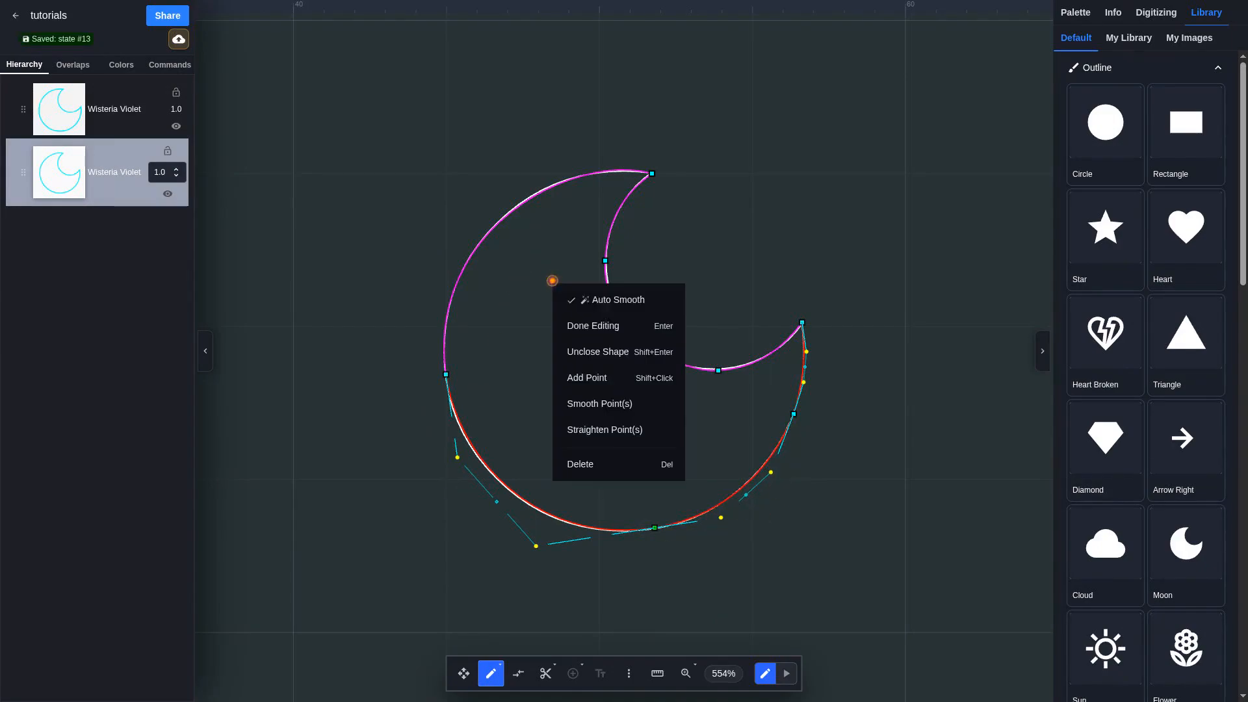
{"action": "left_click", "coordinate": [595, 326]}
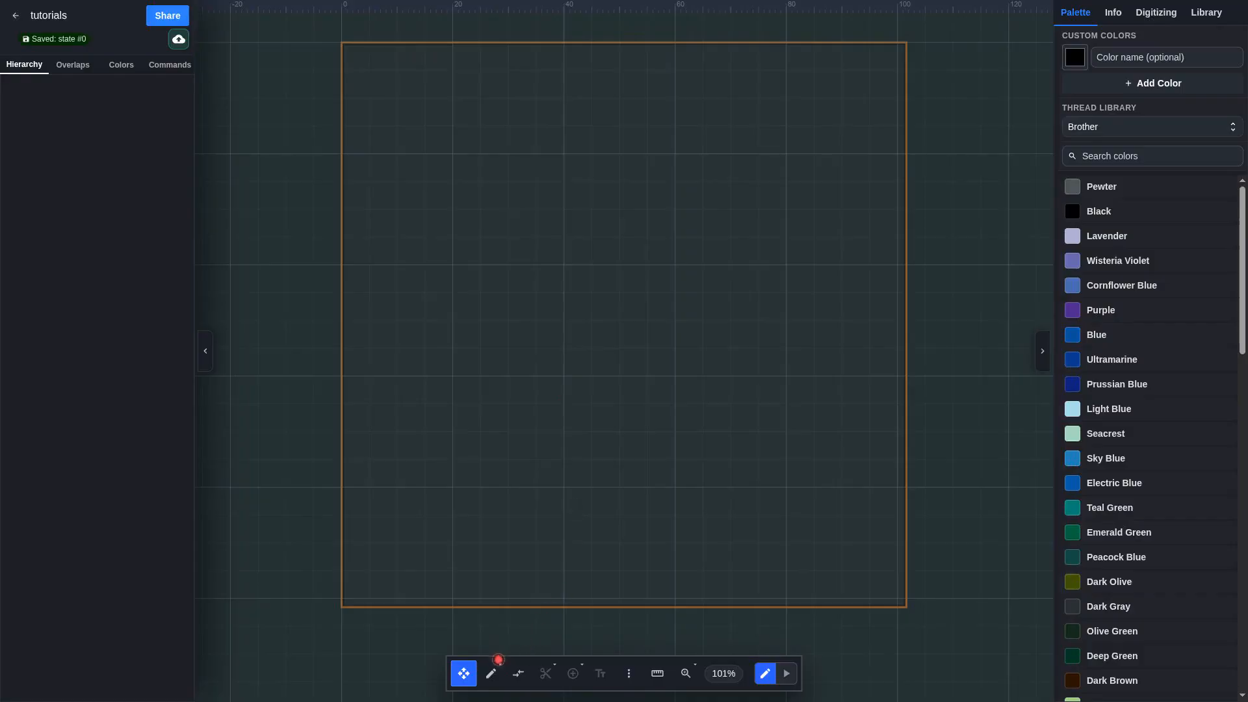
- Draw a looped stroke like a cursive letter l with Freehand Draw and smooth the point near the top of its loop
{"action": "left_click", "coordinate": [498, 660]}
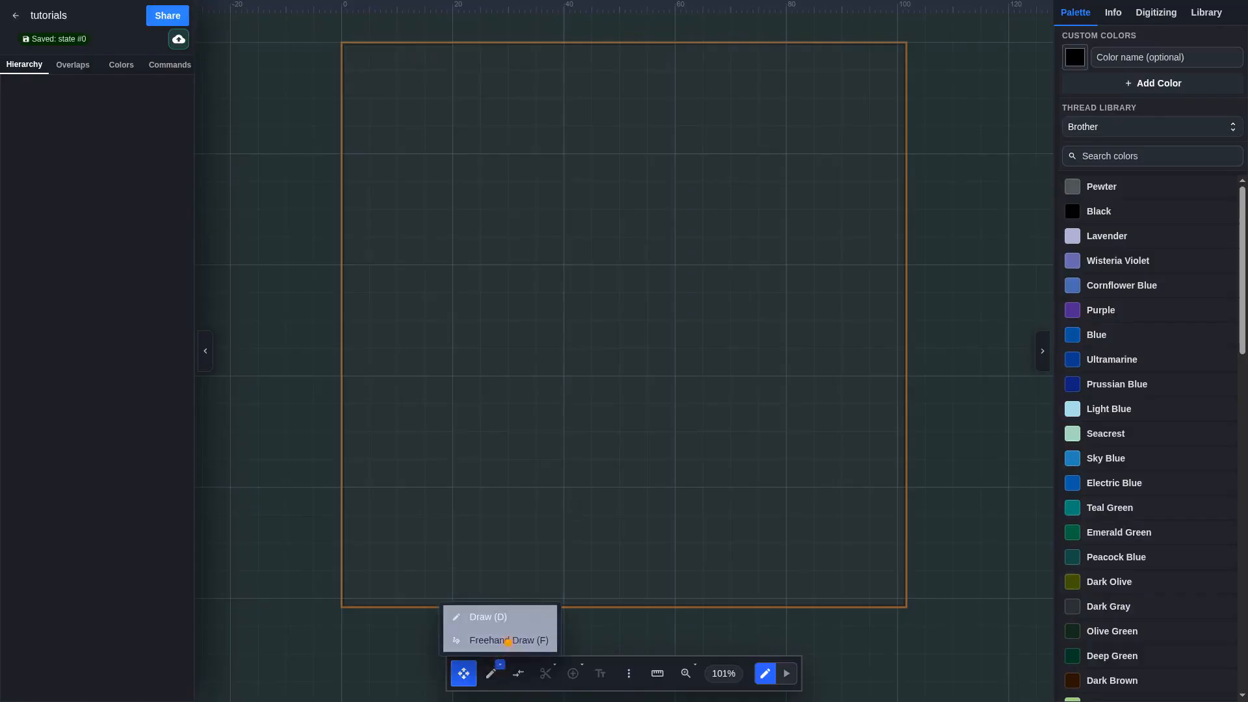
{"action": "left_click", "coordinate": [512, 635]}
{"action": "mouse_move", "coordinate": [517, 379]}
{"action": "left_mouse_down"}
{"action": "mouse_move", "coordinate": [538, 377]}
{"action": "mouse_move", "coordinate": [599, 285]}
{"action": "mouse_move", "coordinate": [596, 198]}
{"action": "left_mouse_up"}
{"action": "left_click_drag", "start_coordinate": [558, 318], "coordinate": [579, 424]}
{"action": "left_click_drag", "start_coordinate": [669, 404], "coordinate": [670, 404]}
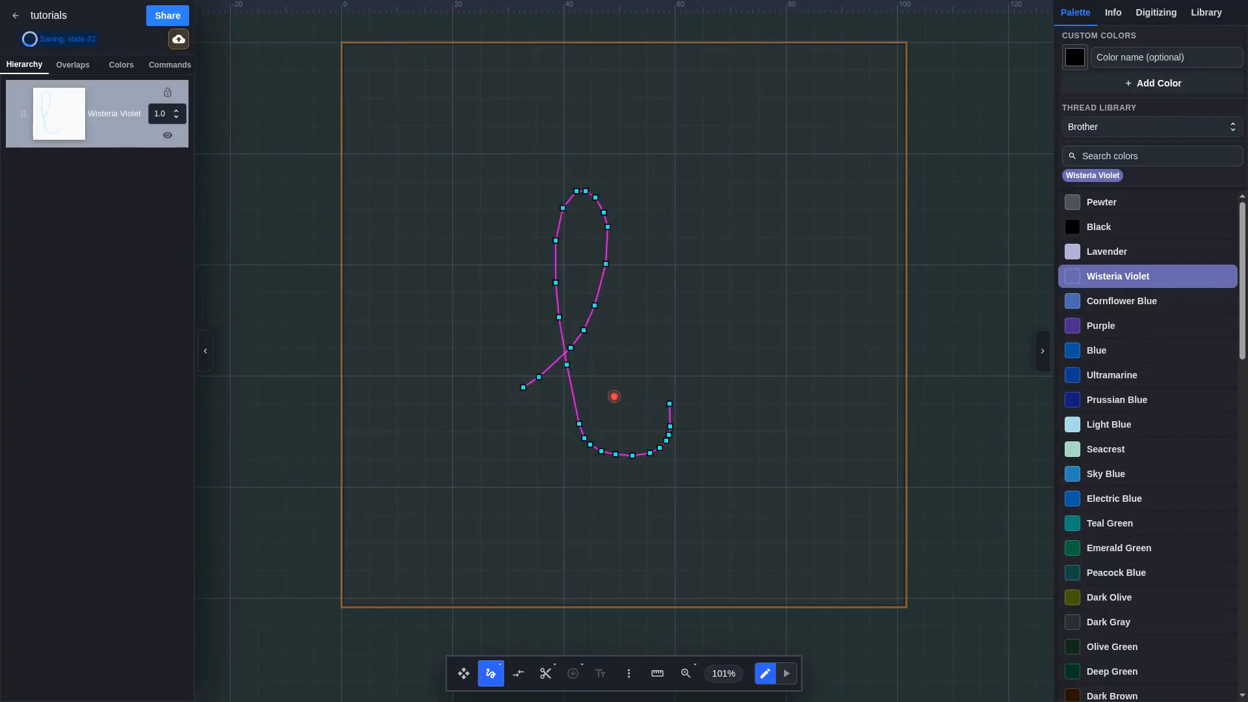
{"action": "right_click", "coordinate": [562, 208]}
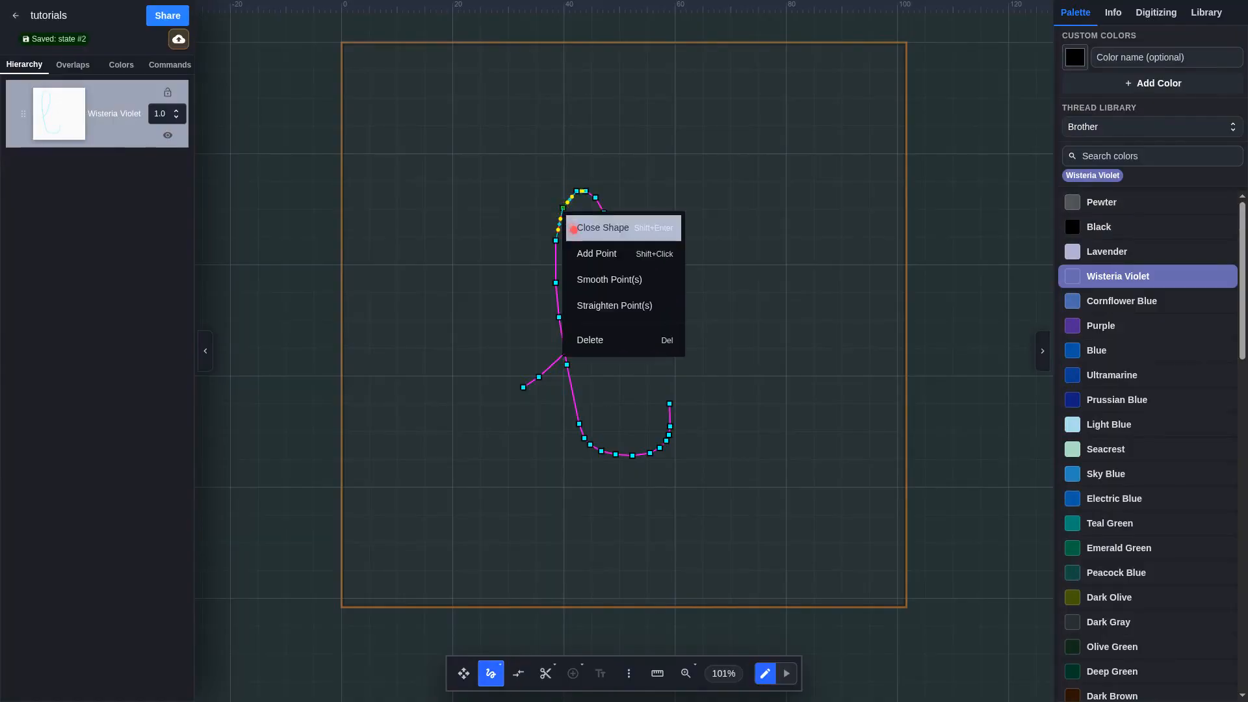
{"action": "left_click", "coordinate": [592, 273]}
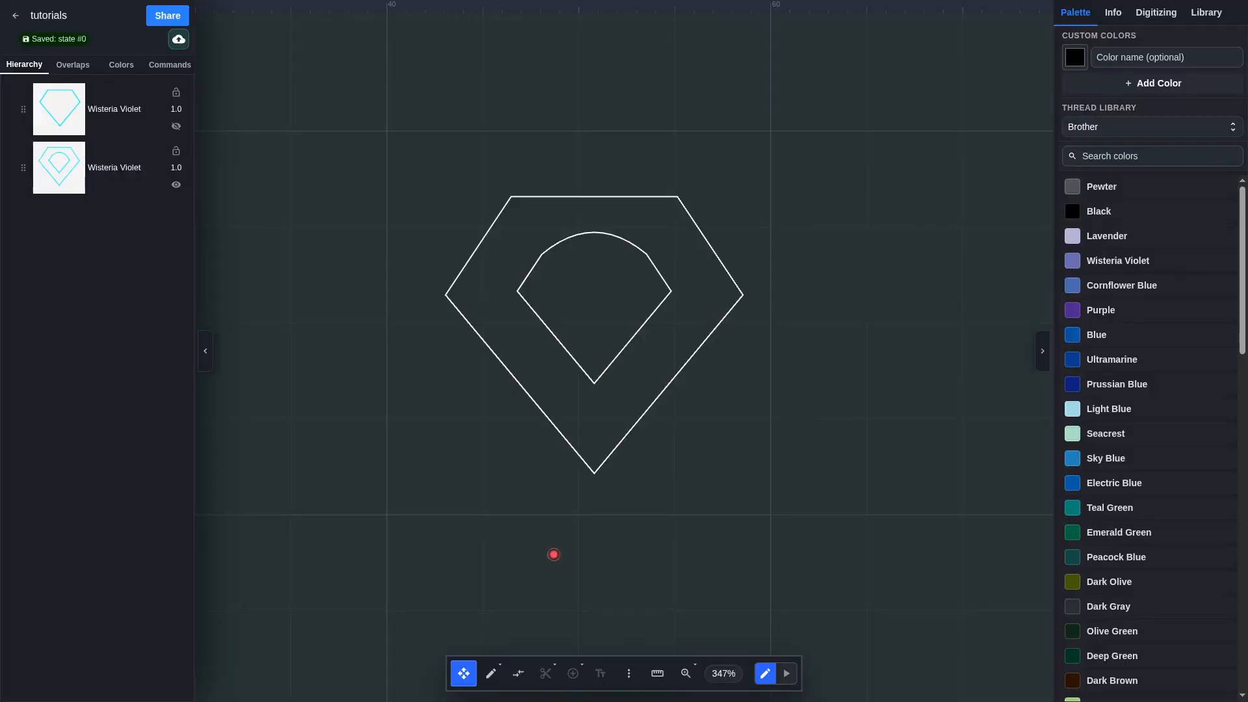
- Start a satin column between the diamond's inner and outer outlines, running from their bottom tips to their left corners
{"action": "left_click", "coordinate": [518, 673]}
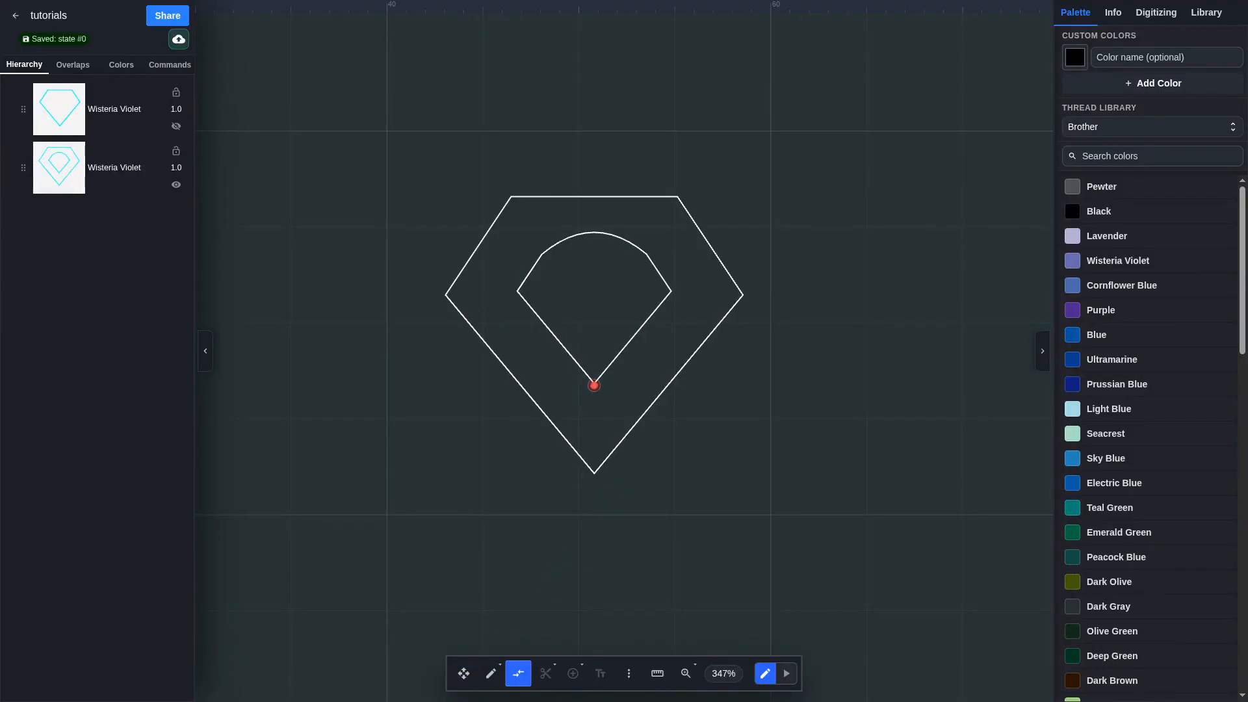
{"action": "left_click", "coordinate": [595, 385]}
{"action": "left_click", "coordinate": [592, 474]}
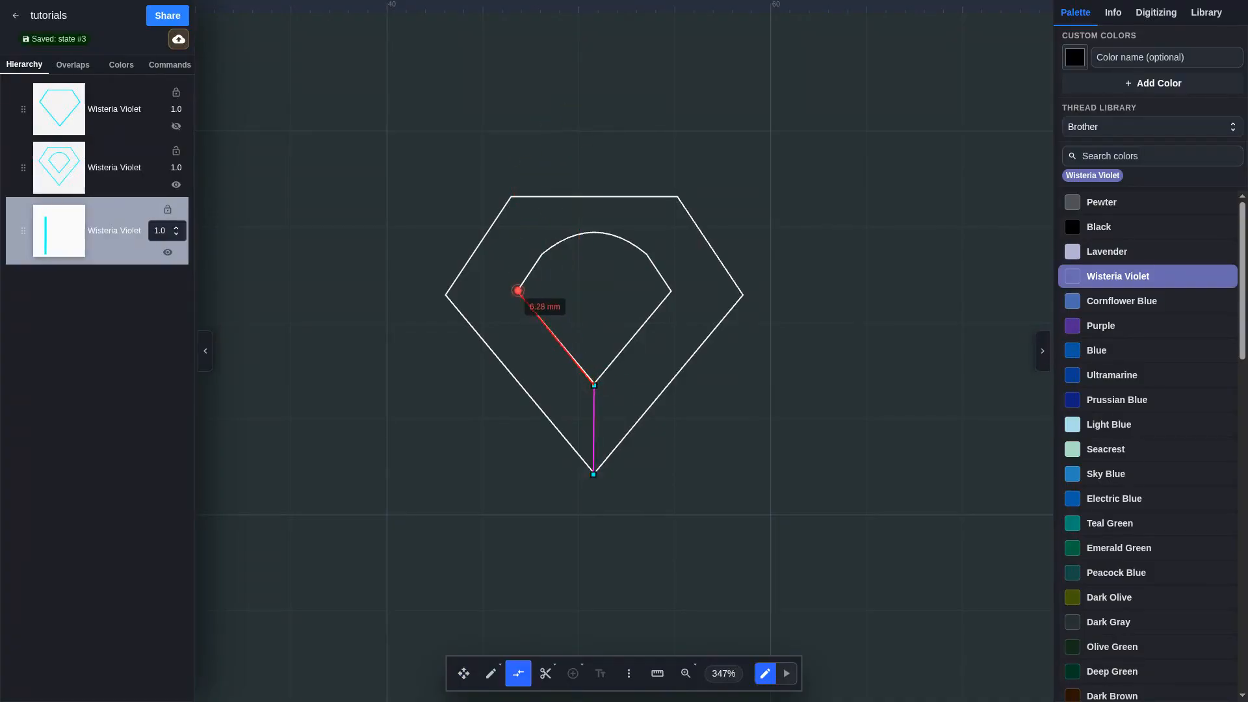
{"action": "left_click", "coordinate": [518, 291]}
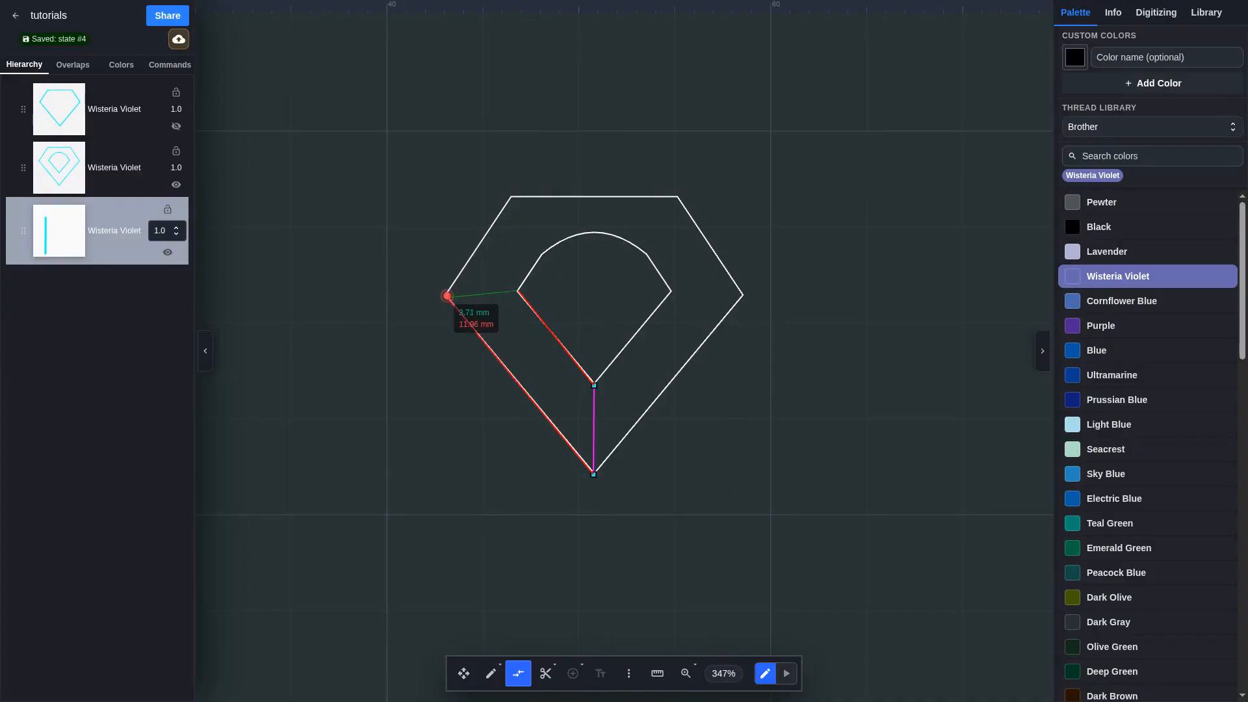
{"action": "left_click", "coordinate": [446, 295]}
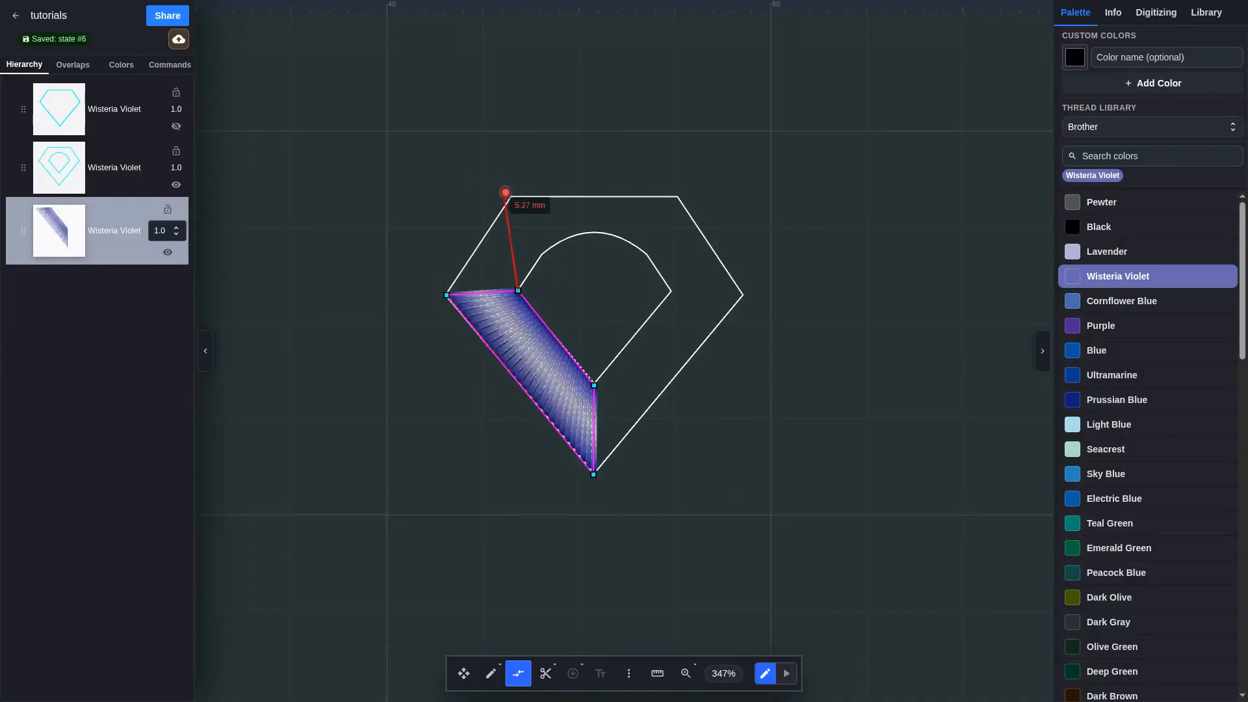
- Extend the satin column over the upper-left corners and along the inner arch to the upper-right corners
{"action": "left_click", "coordinate": [541, 254]}
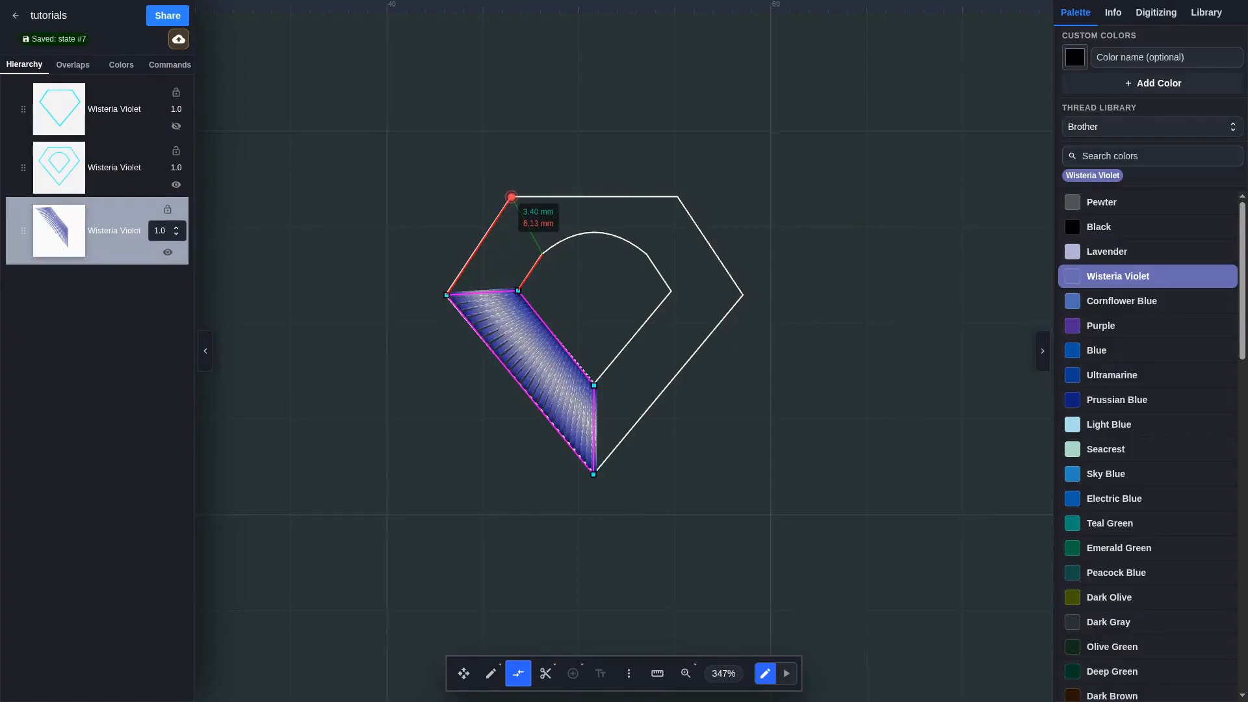
{"action": "left_click", "coordinate": [511, 196]}
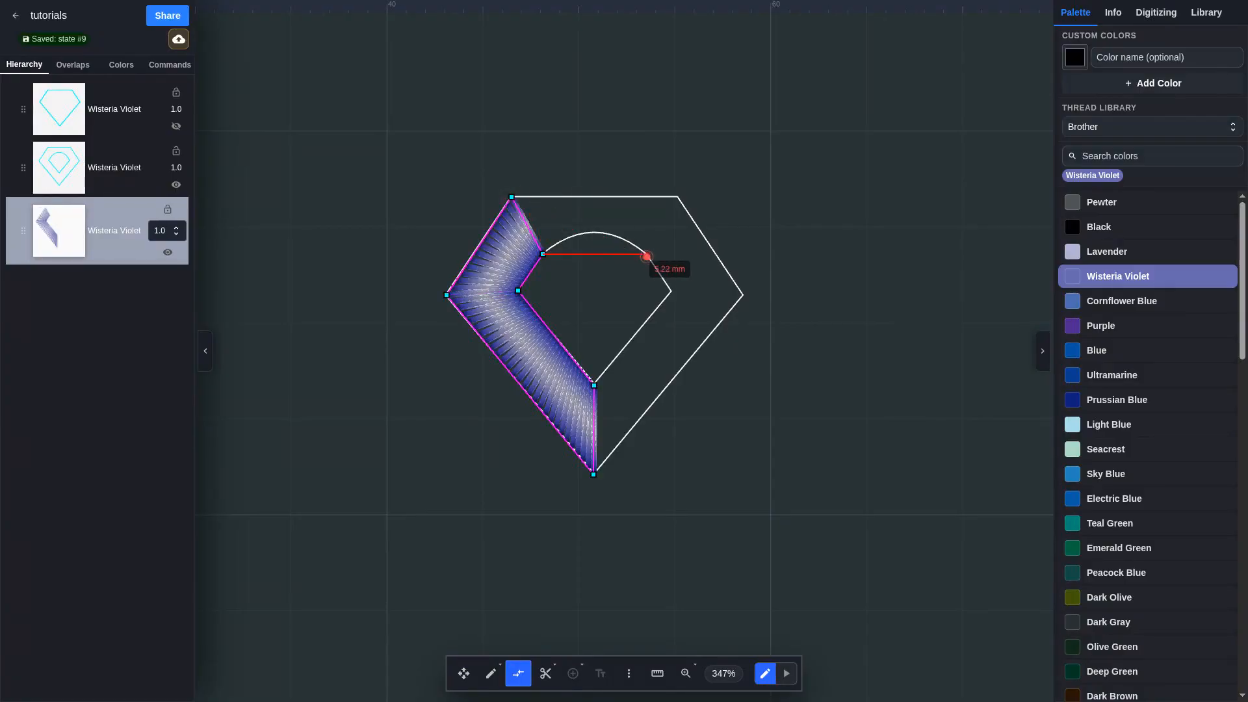
{"action": "left_click", "coordinate": [649, 253]}
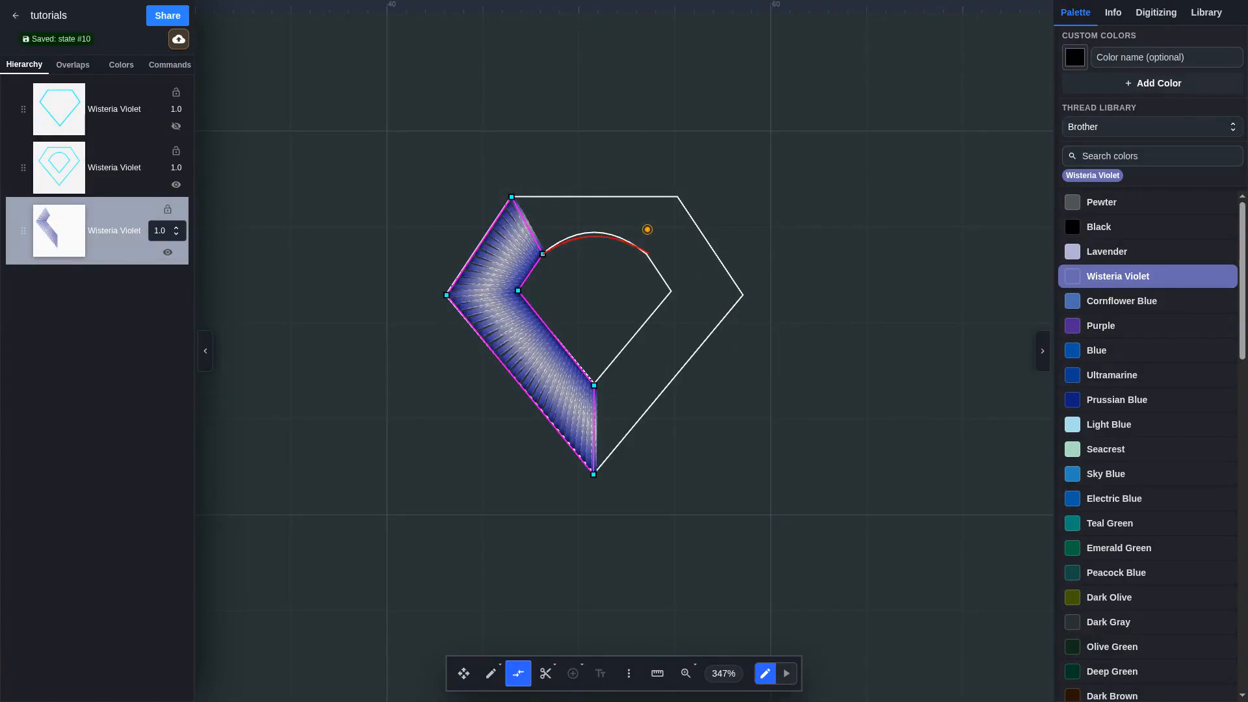
{"action": "left_click", "coordinate": [678, 196]}
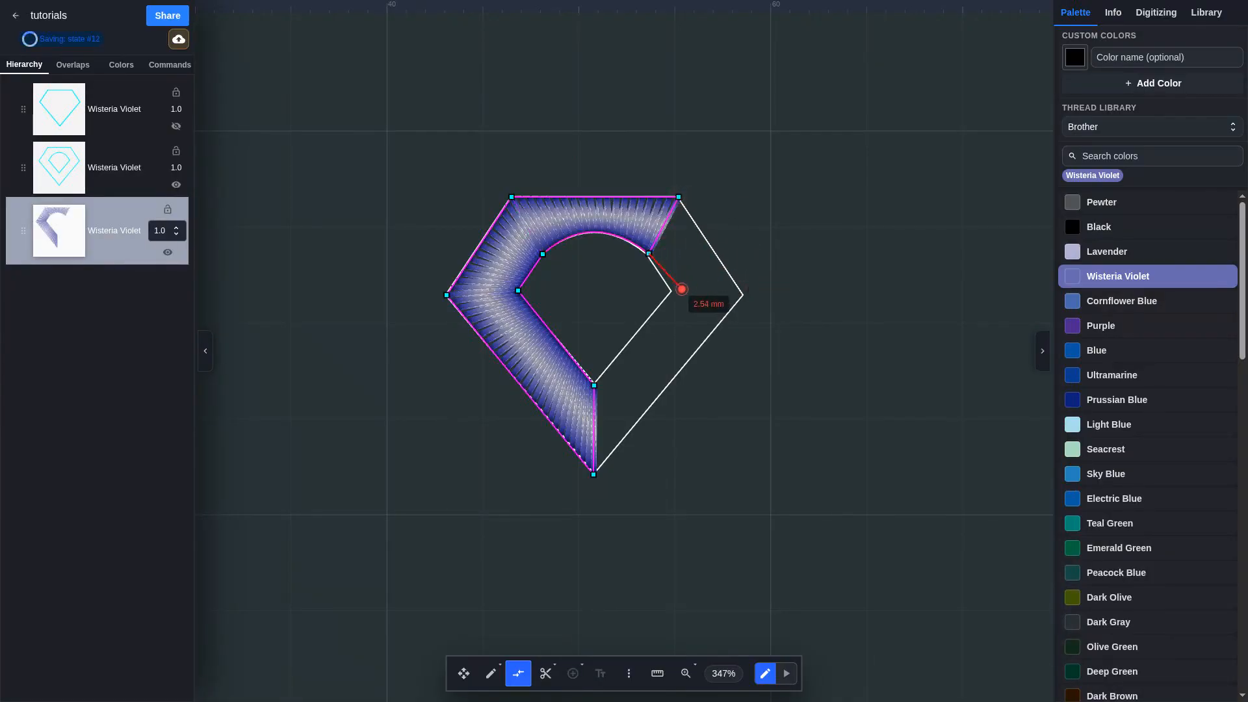
- Continue the satin column to the diamond's right corners and hide its points
{"action": "left_click", "coordinate": [671, 290]}
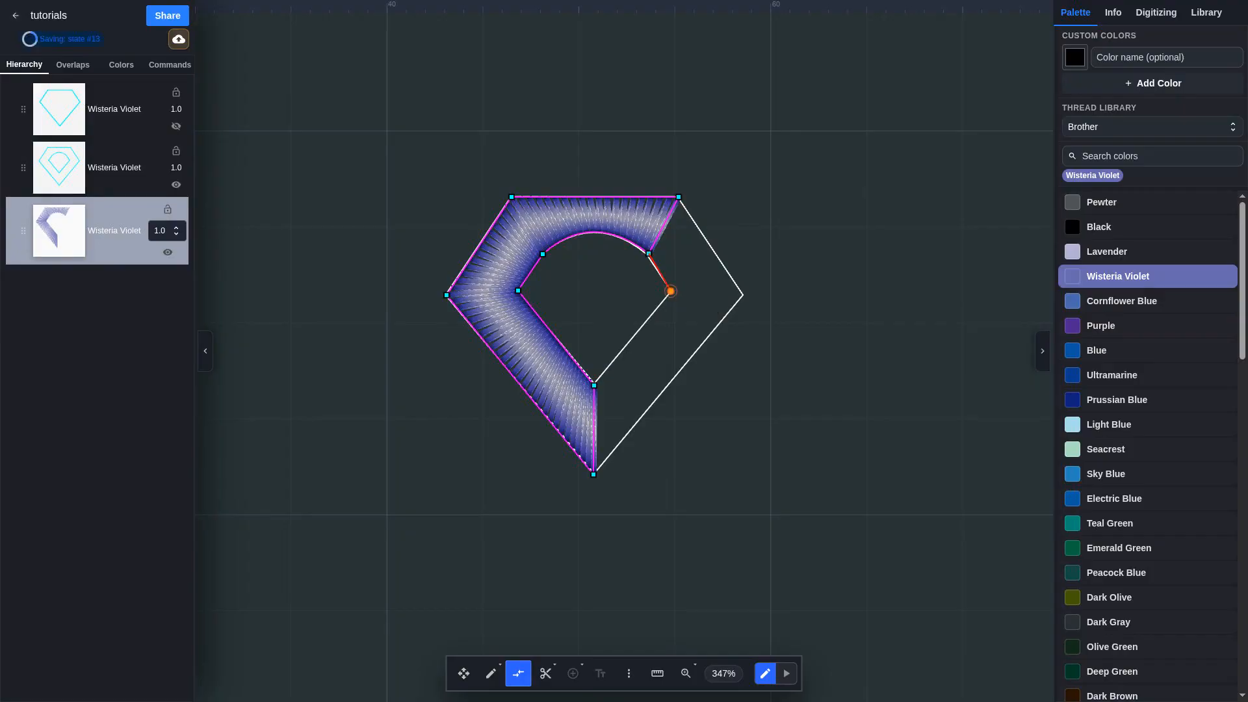
{"action": "left_click", "coordinate": [744, 295]}
{"action": "right_click", "coordinate": [591, 397]}
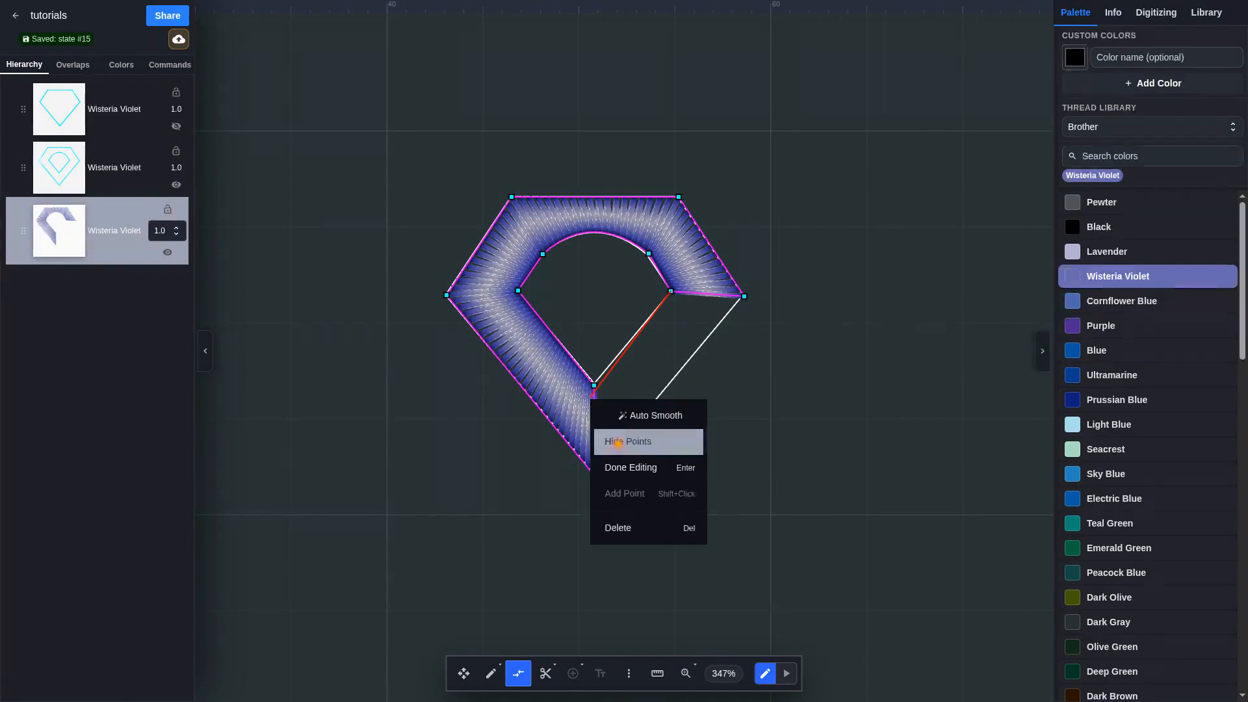
{"action": "left_click", "coordinate": [618, 443]}
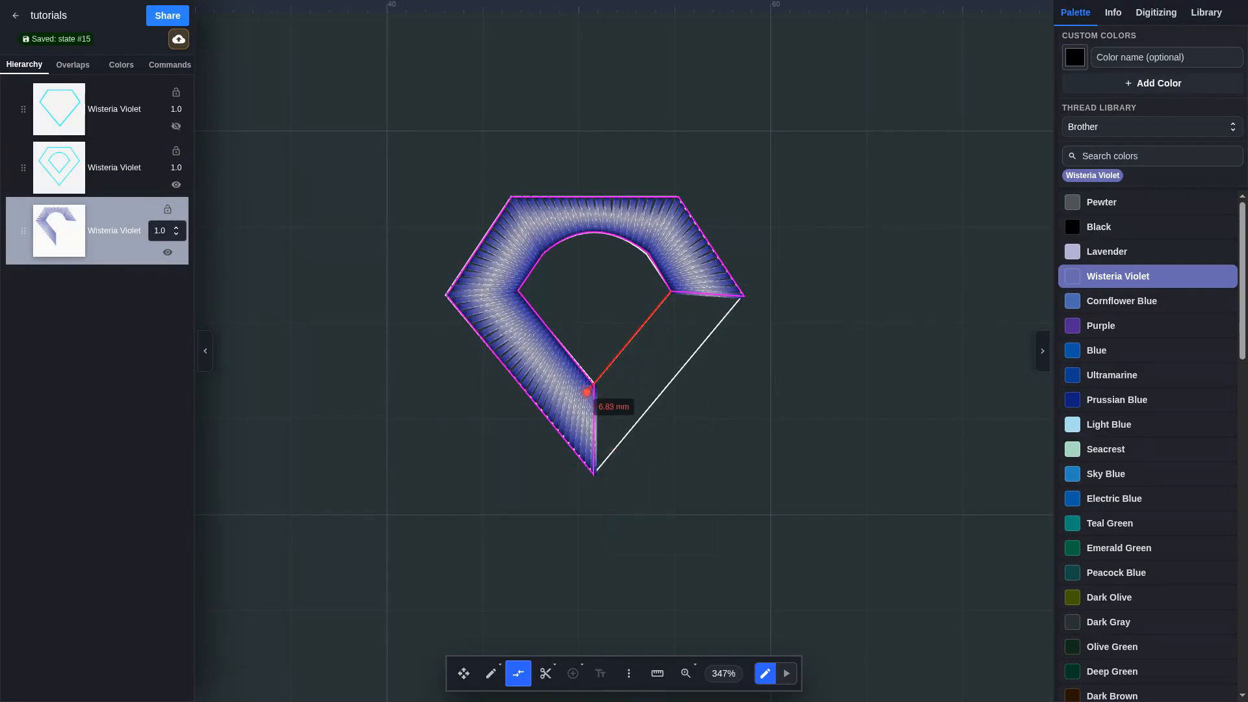
- Complete the satin column back at the diamond's bottom tips, finish editing, and switch to the stitch preview
{"action": "left_click", "coordinate": [593, 475]}
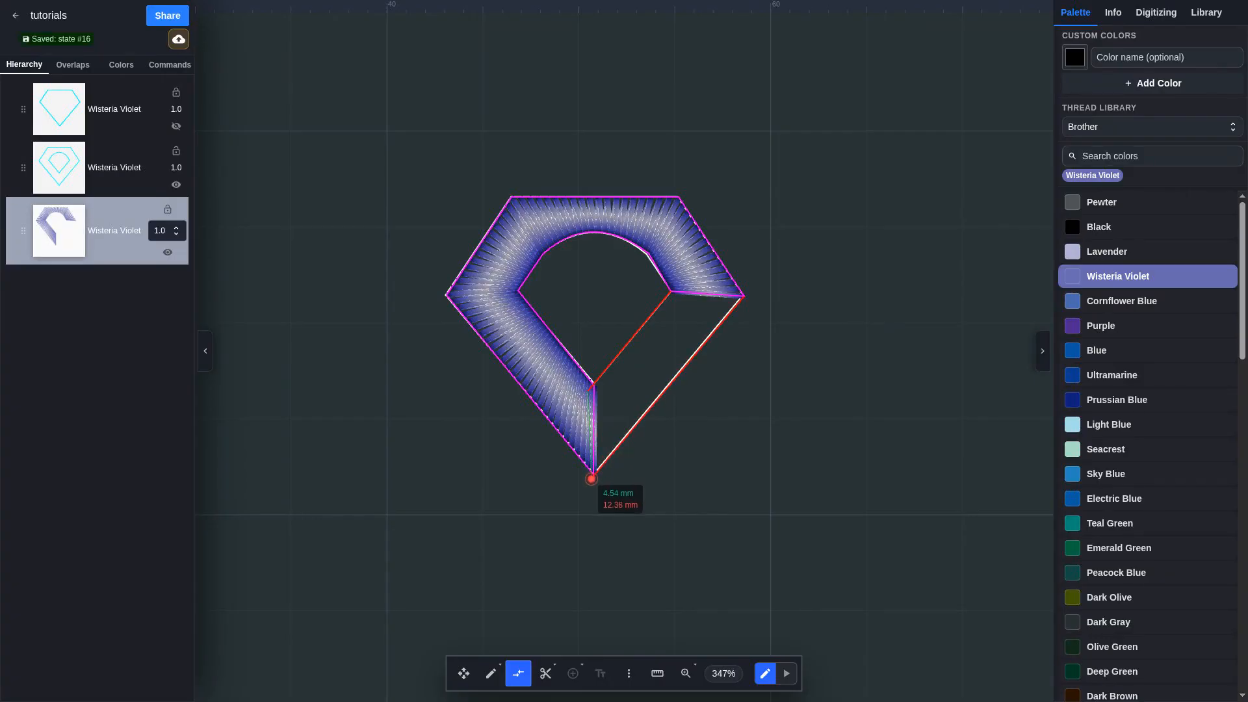
{"action": "left_click", "coordinate": [591, 479]}
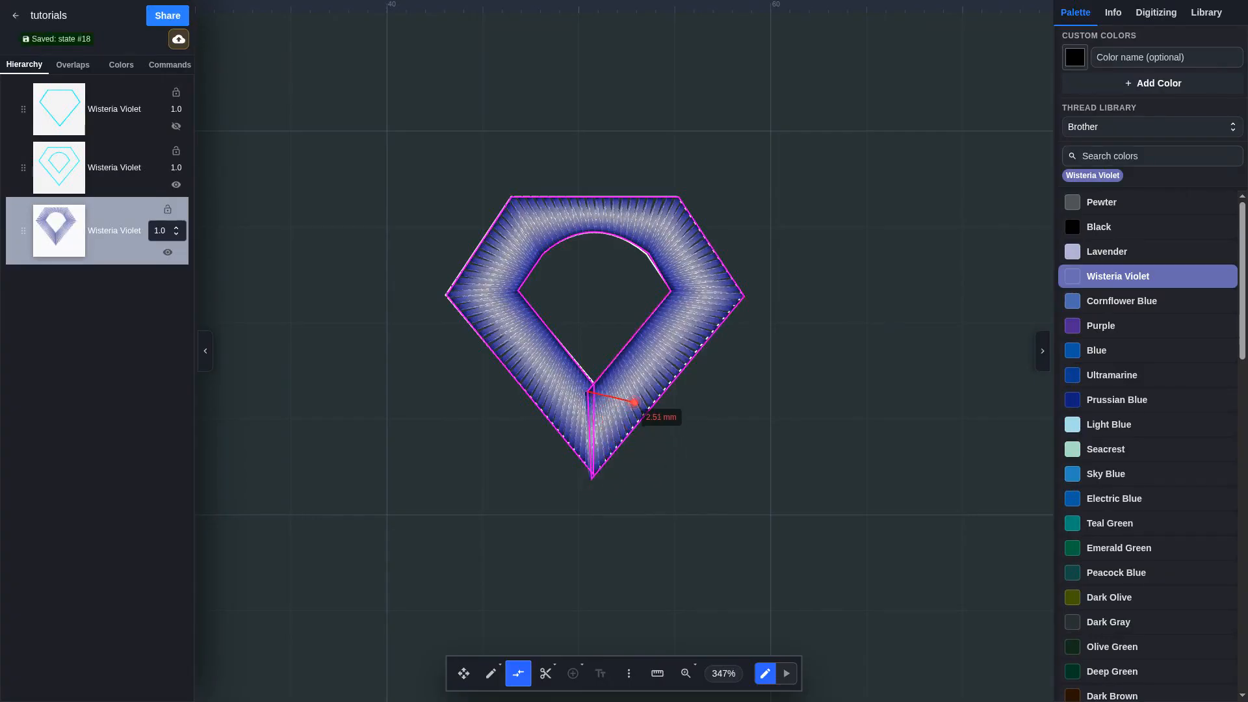
{"action": "right_click", "coordinate": [634, 402]}
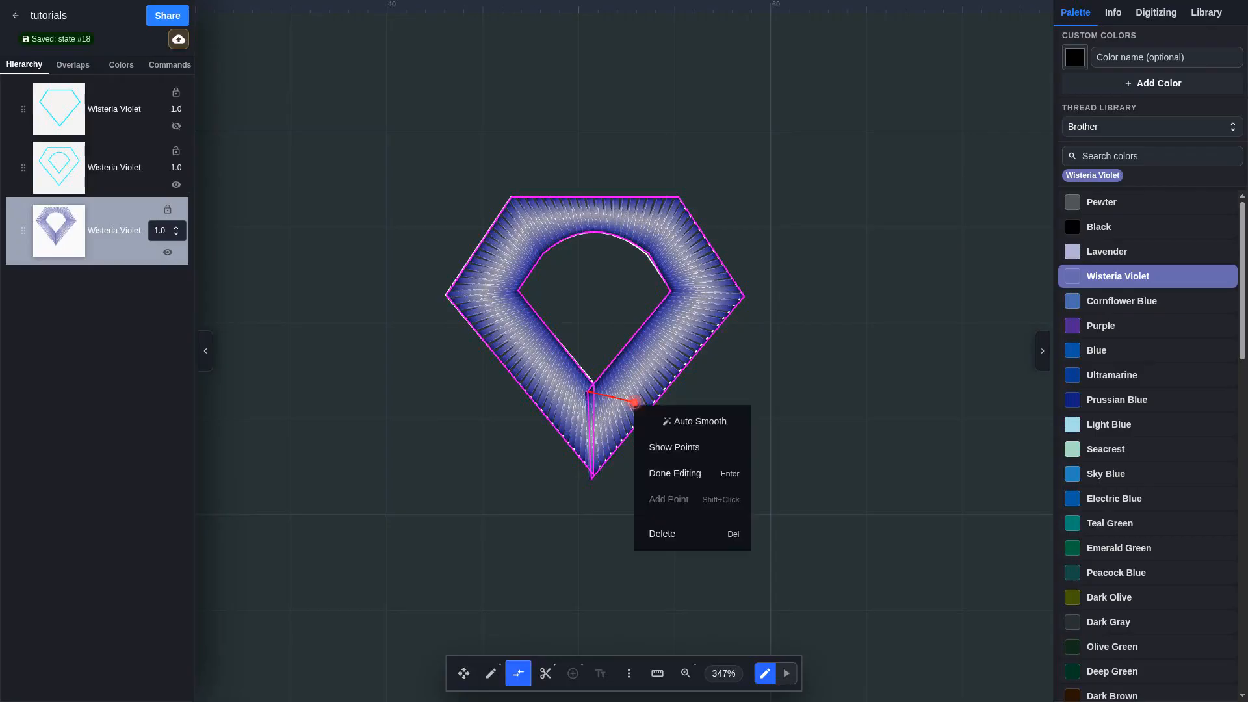
{"action": "left_click", "coordinate": [652, 473]}
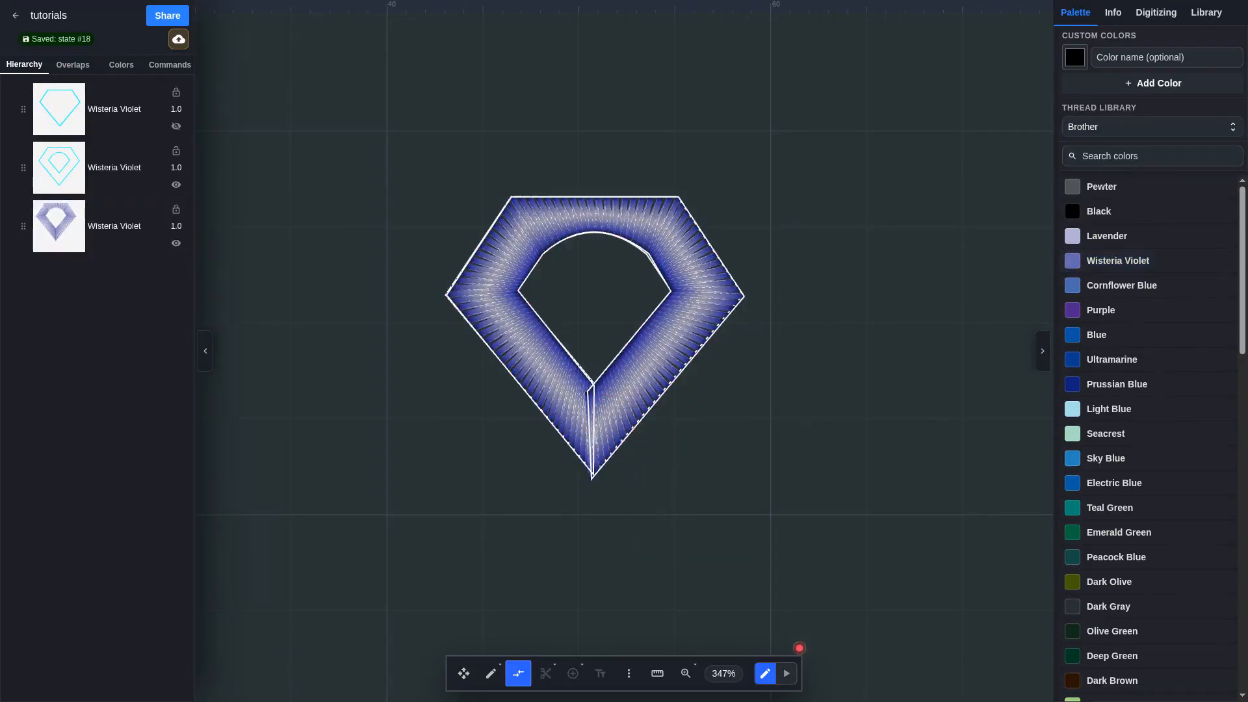
{"action": "left_click", "coordinate": [787, 674]}
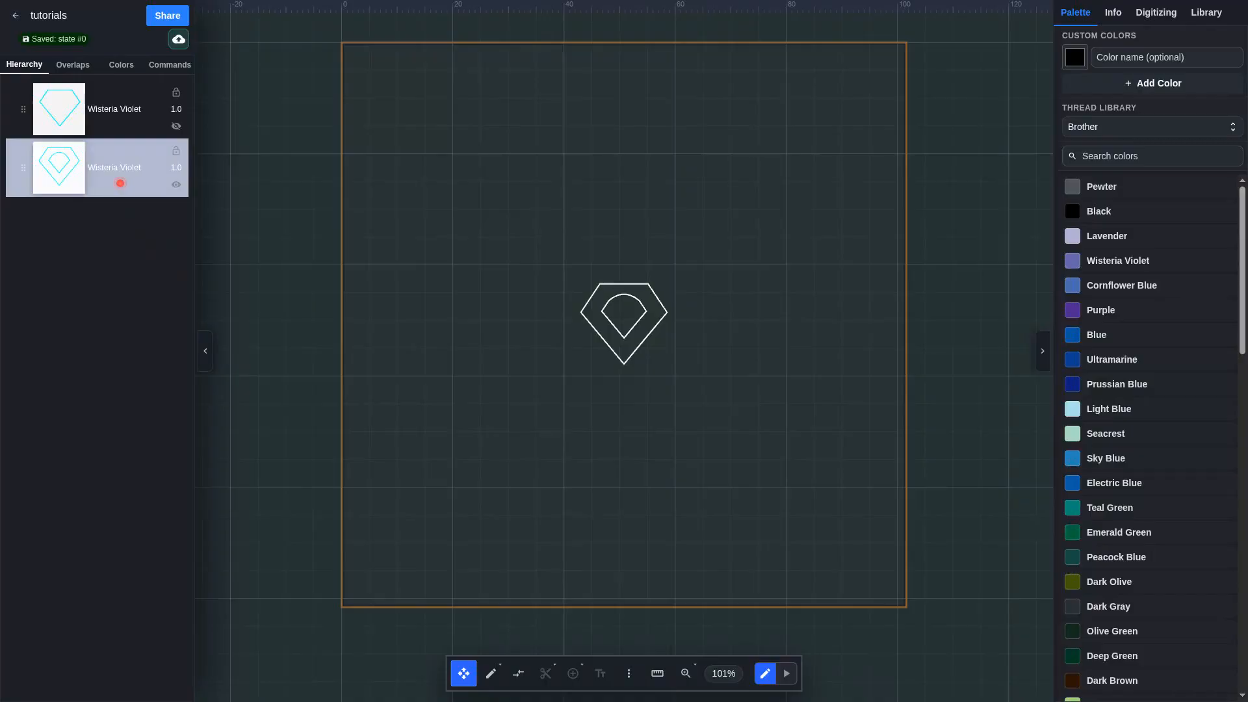
- Cut the double-outlined diamond along a line joining its inner and outer bottom tips
{"action": "left_click", "coordinate": [121, 182]}
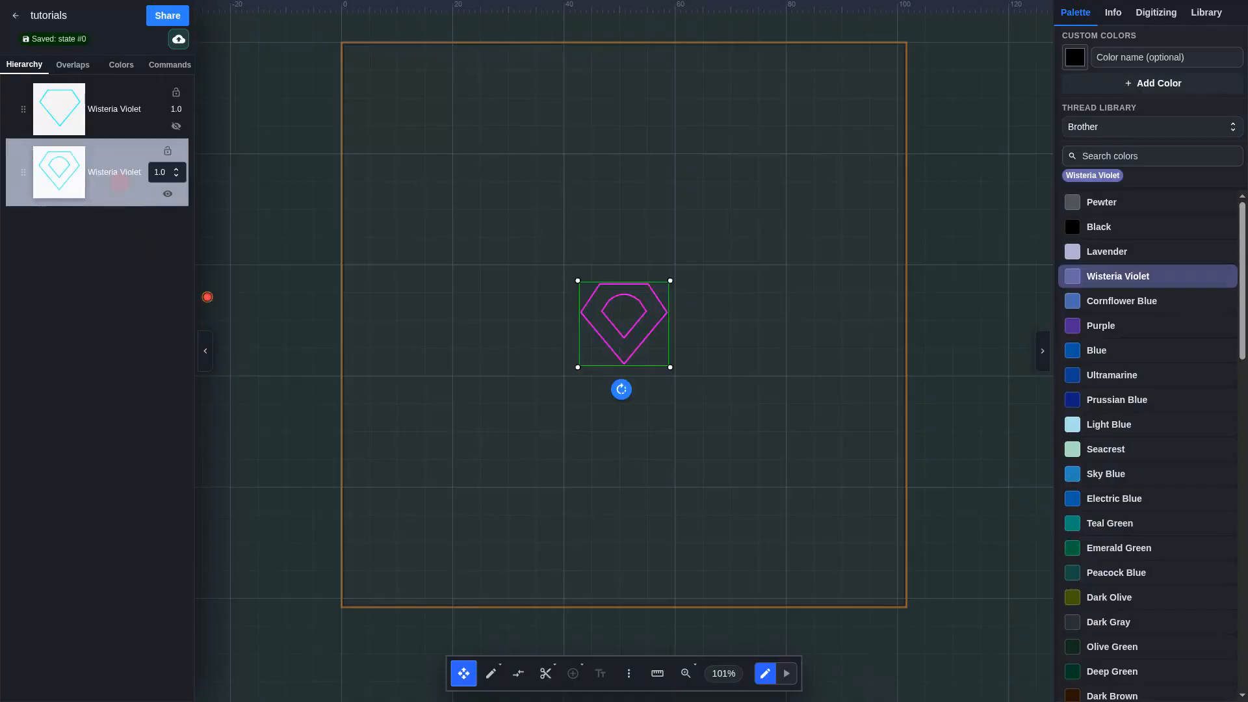
{"action": "left_click", "coordinate": [545, 674]}
{"action": "scroll", "coordinate": [644, 338], "scroll_direction": "up", "scroll_amount": 8}
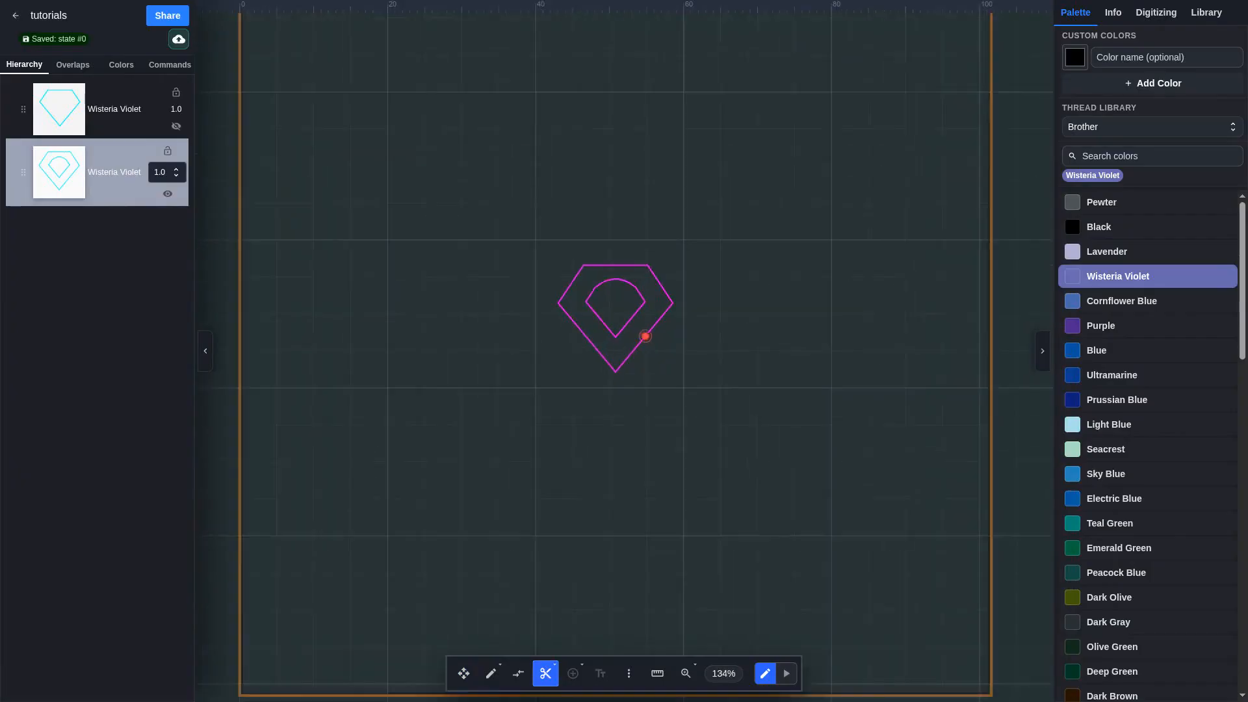
{"action": "scroll", "coordinate": [591, 361], "scroll_direction": "up", "scroll_amount": 1}
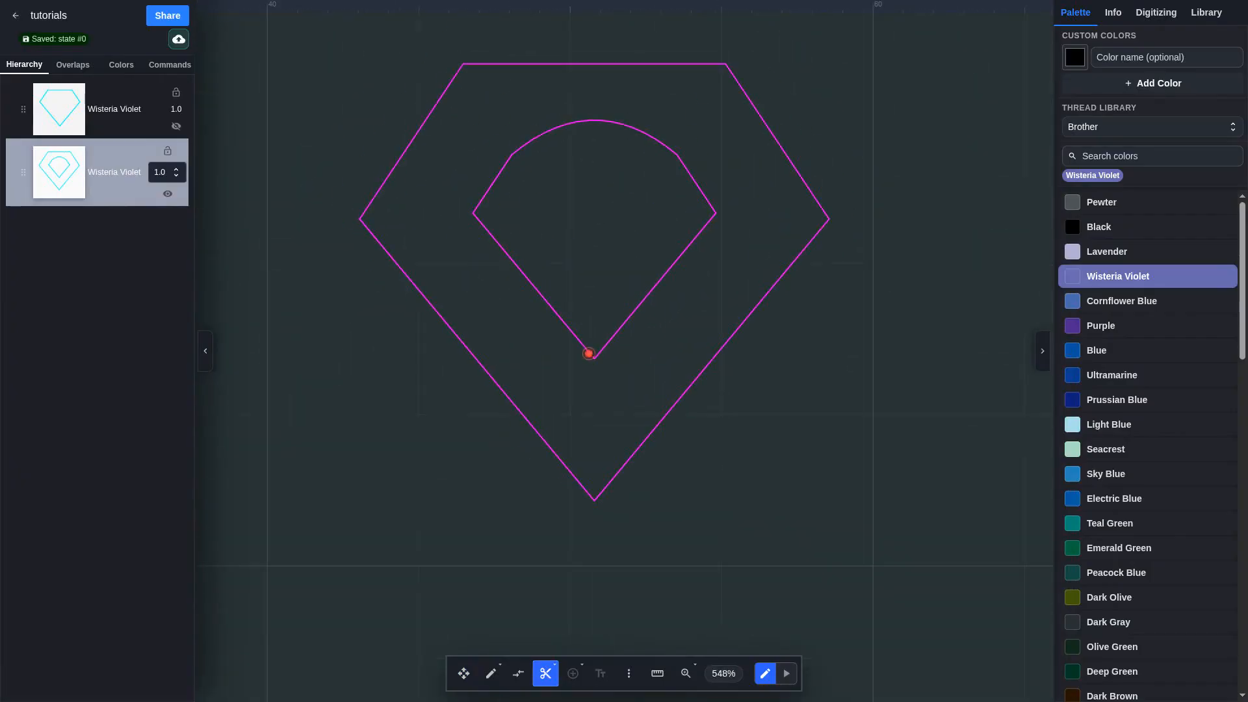
{"action": "left_click", "coordinate": [594, 358]}
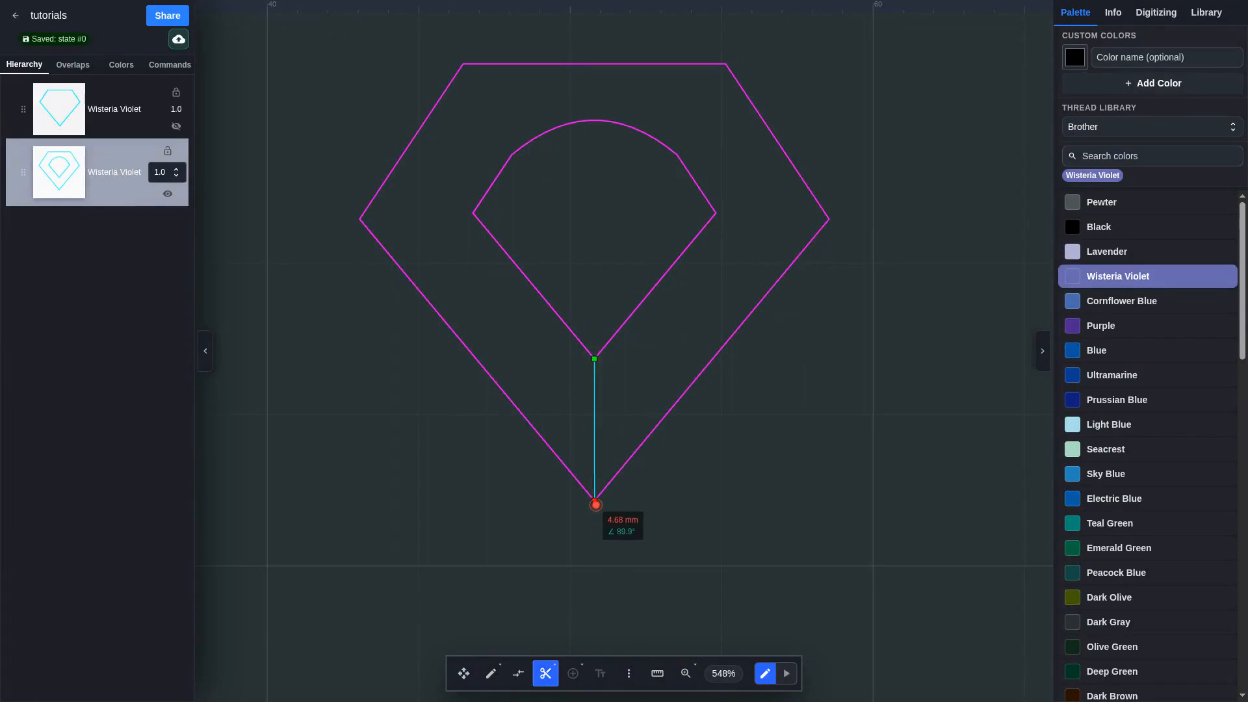
{"action": "left_click", "coordinate": [594, 502]}
{"action": "right_click", "coordinate": [593, 232]}
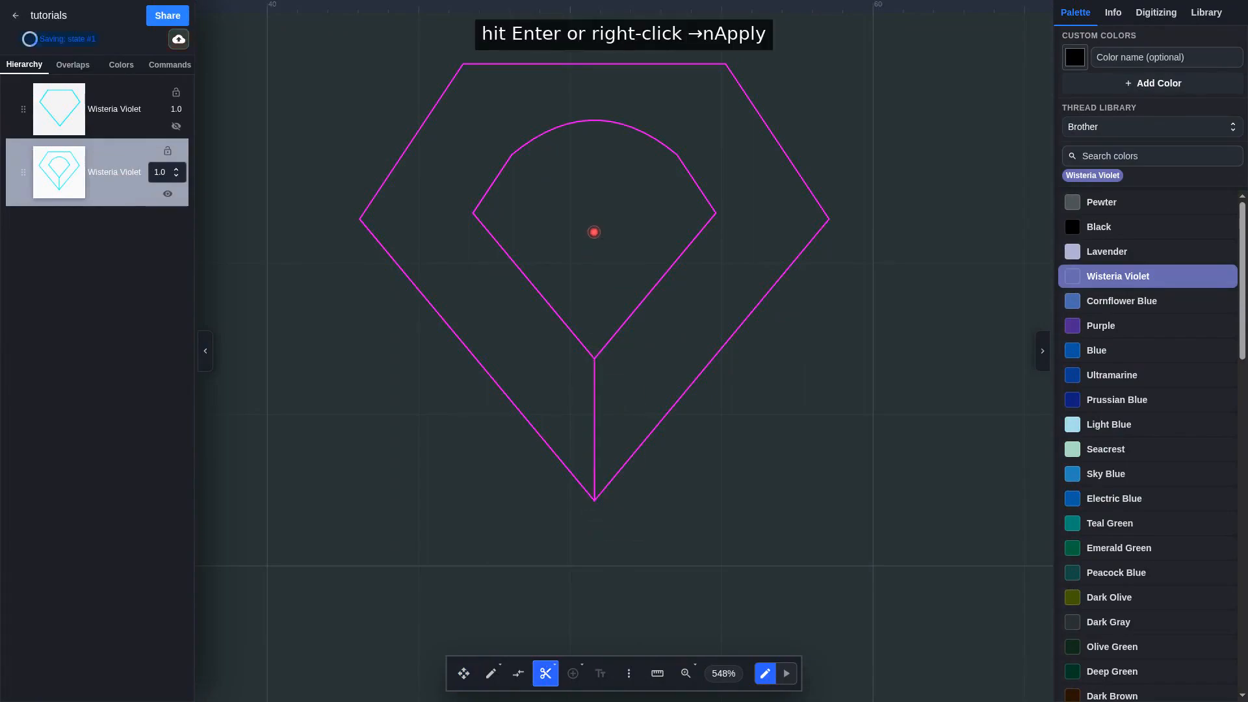
- Cut the diamond ring from the inner arch's peak to the upper edge, and split its left half between the left corners
{"action": "left_click", "coordinate": [590, 119]}
{"action": "right_click", "coordinate": [592, 64]}
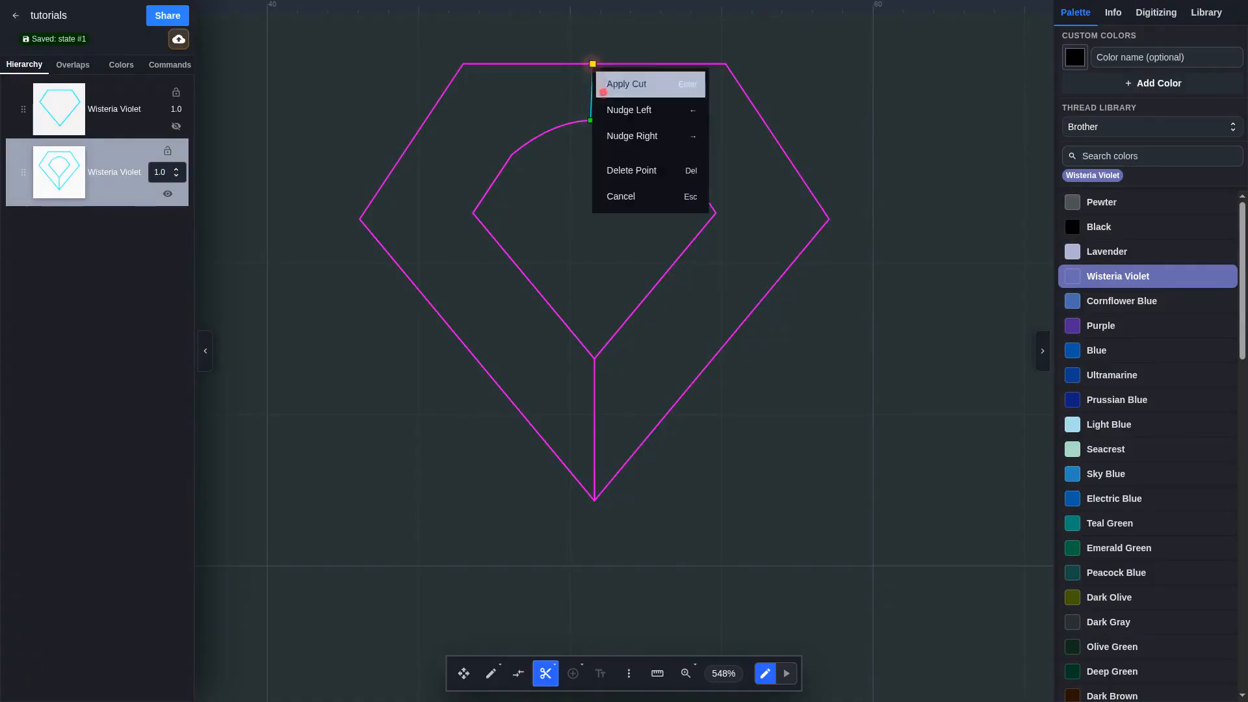
{"action": "left_click", "coordinate": [626, 83]}
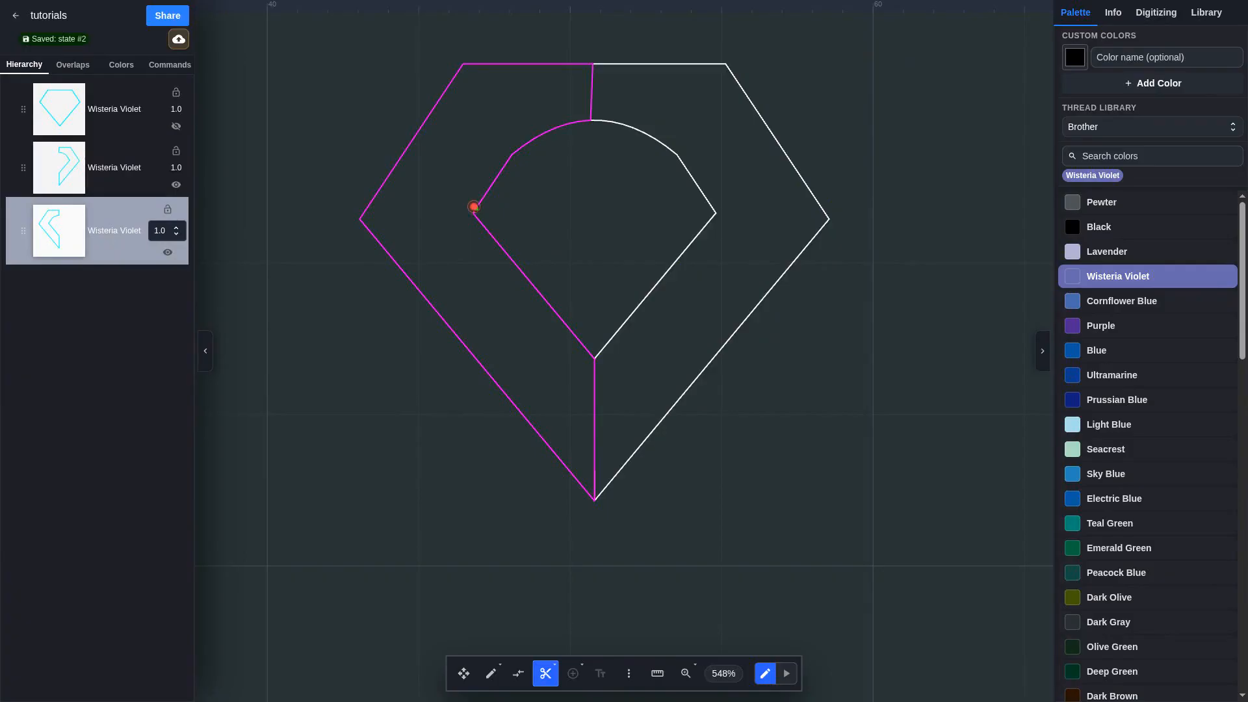
{"action": "left_click", "coordinate": [473, 214]}
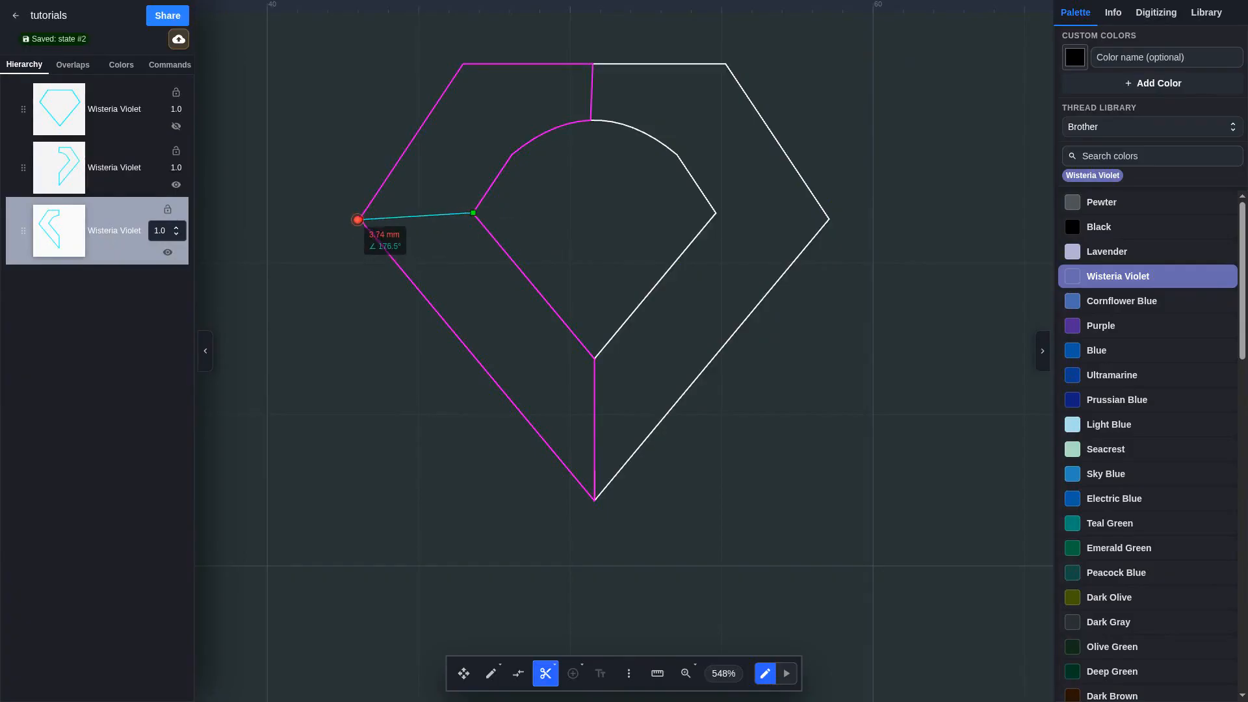
{"action": "key", "text": "Return"}
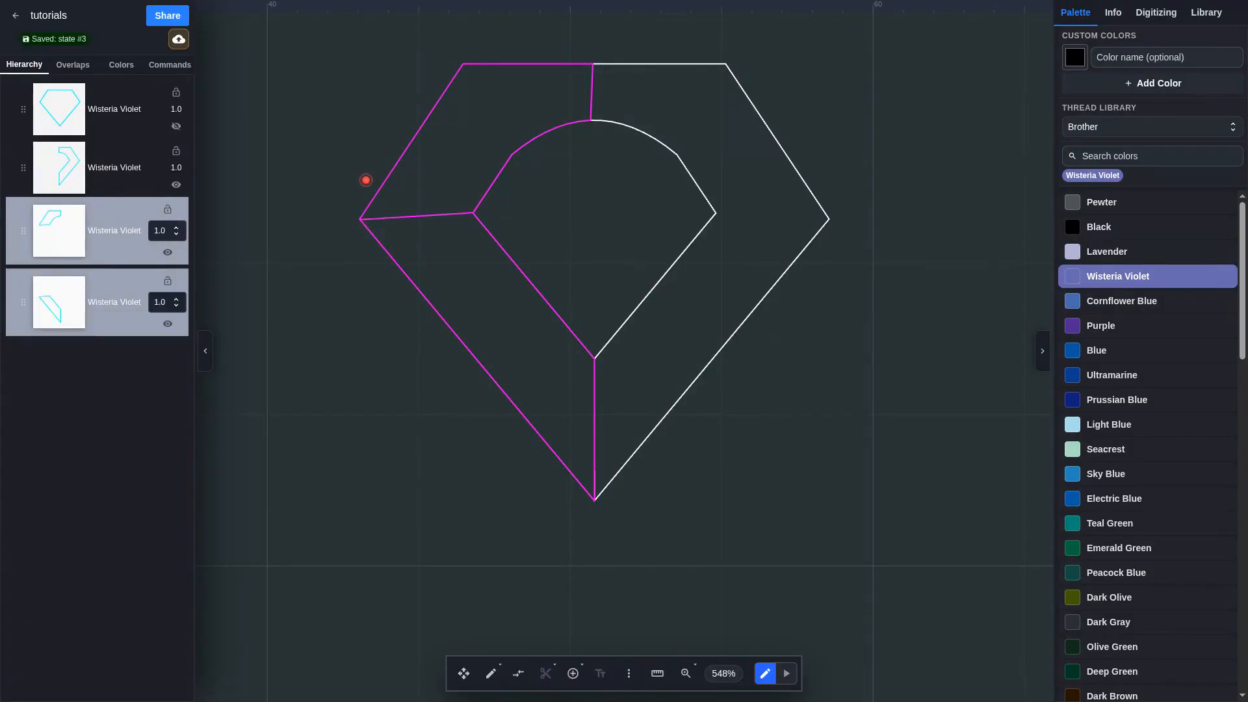
- Set the fill type of the diamond's right half to Fill Satin
{"action": "left_click", "coordinate": [60, 154]}
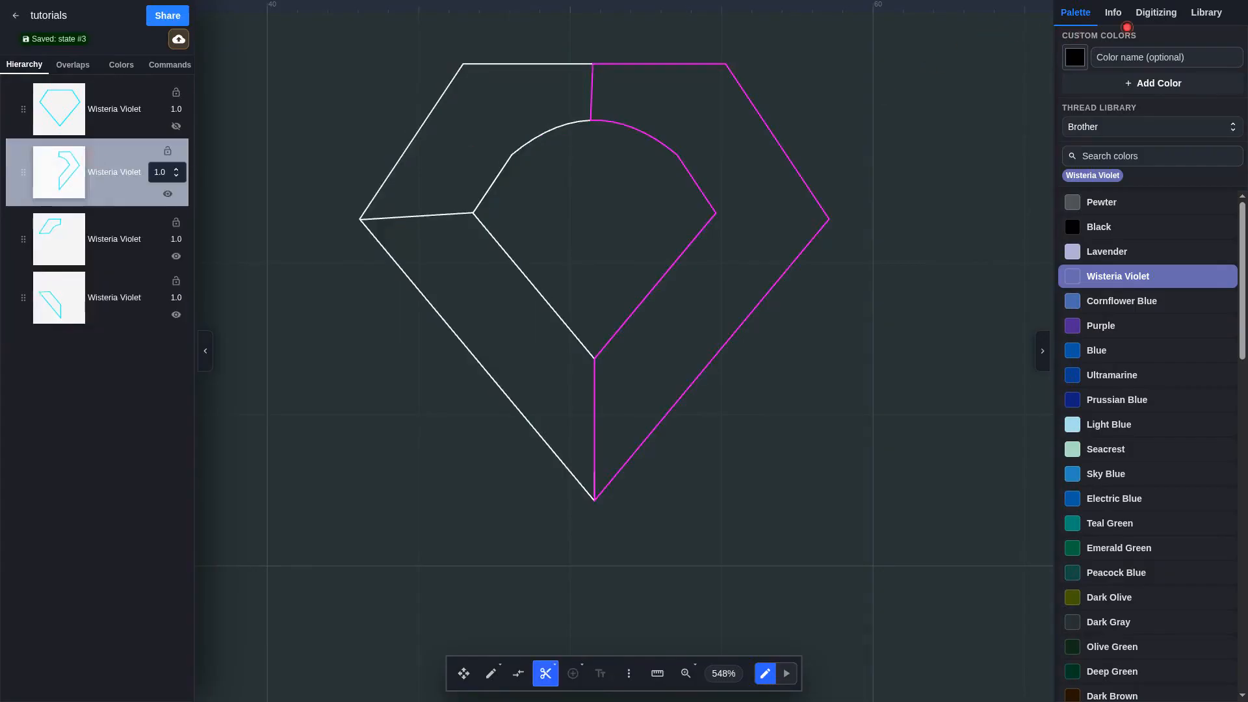
{"action": "left_click", "coordinate": [1152, 13]}
{"action": "left_click", "coordinate": [1143, 108]}
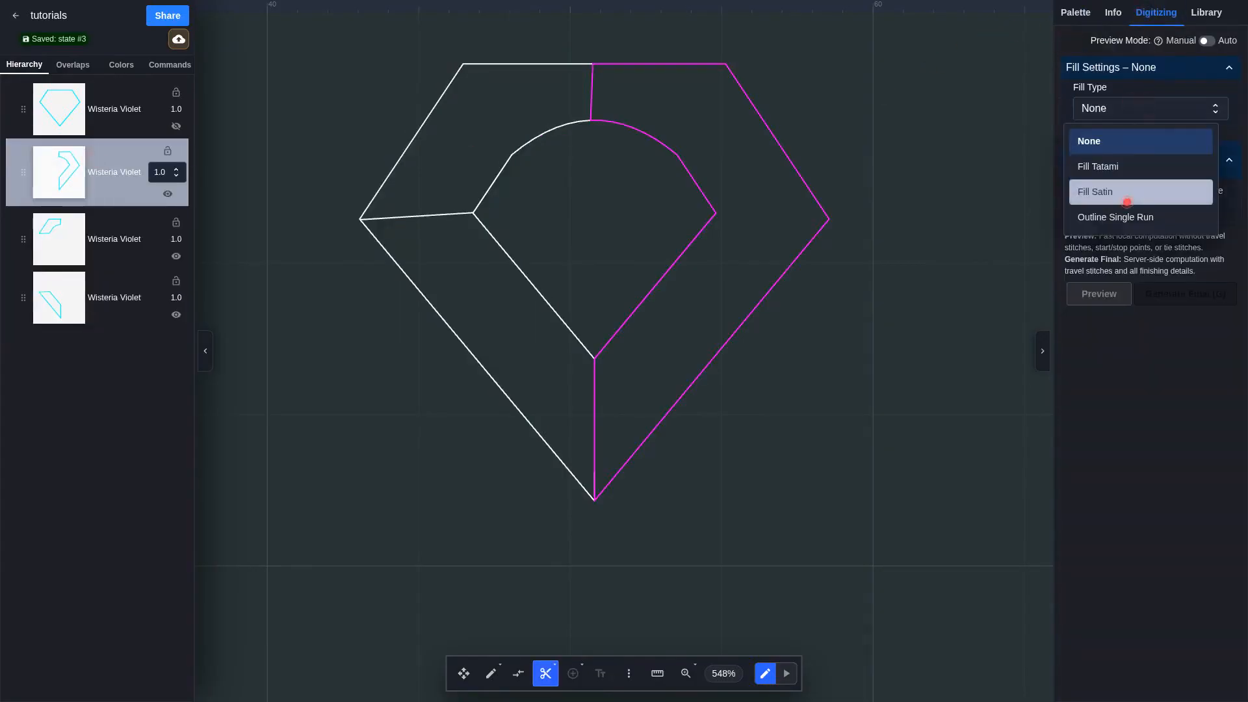
{"action": "left_click", "coordinate": [1127, 202]}
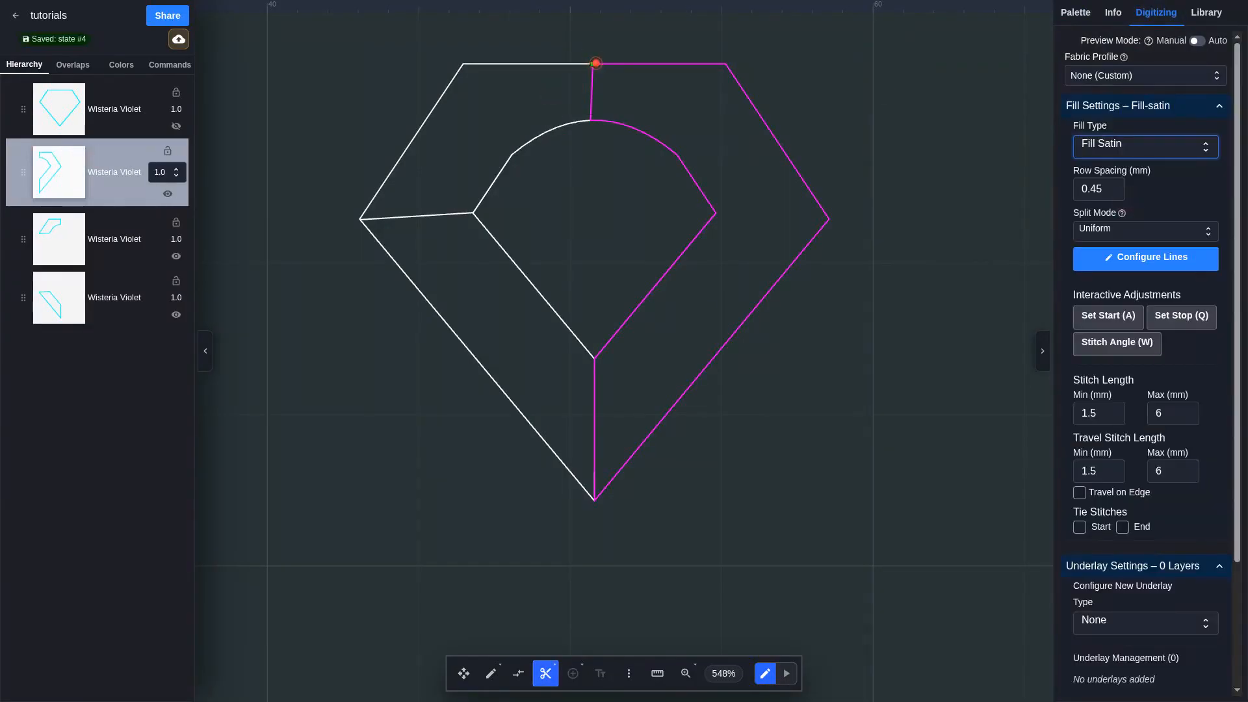
- Add stitch angle lines to the diamond's right half along the upper cut, between the right corners, and along the bottom cut
{"action": "left_click", "coordinate": [1082, 345]}
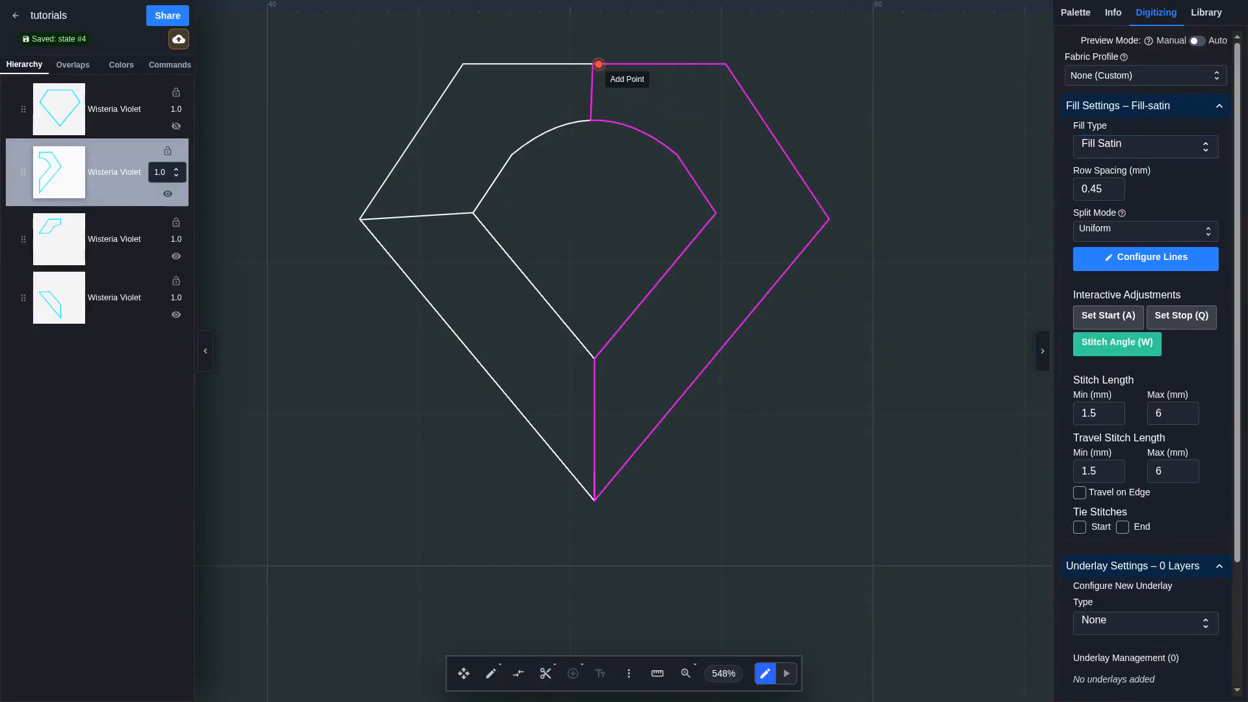
{"action": "left_click_drag", "start_coordinate": [598, 65], "coordinate": [599, 121]}
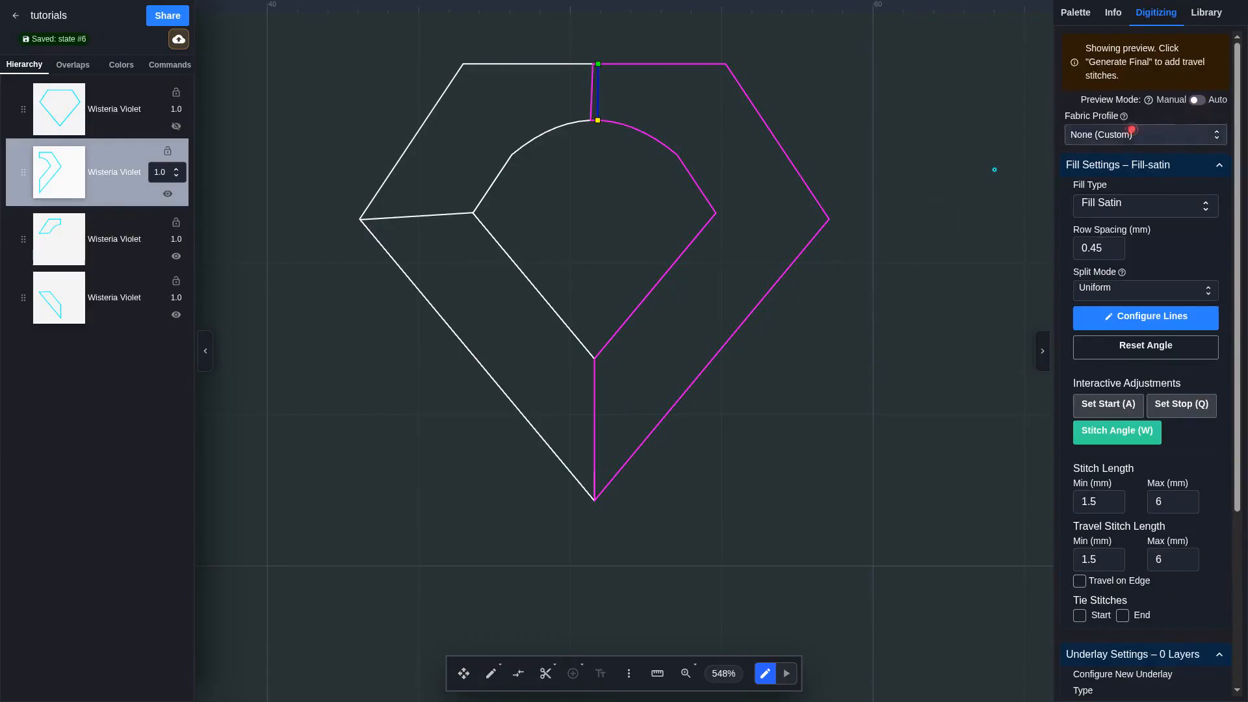
{"action": "left_click_drag", "start_coordinate": [715, 213], "coordinate": [826, 216]}
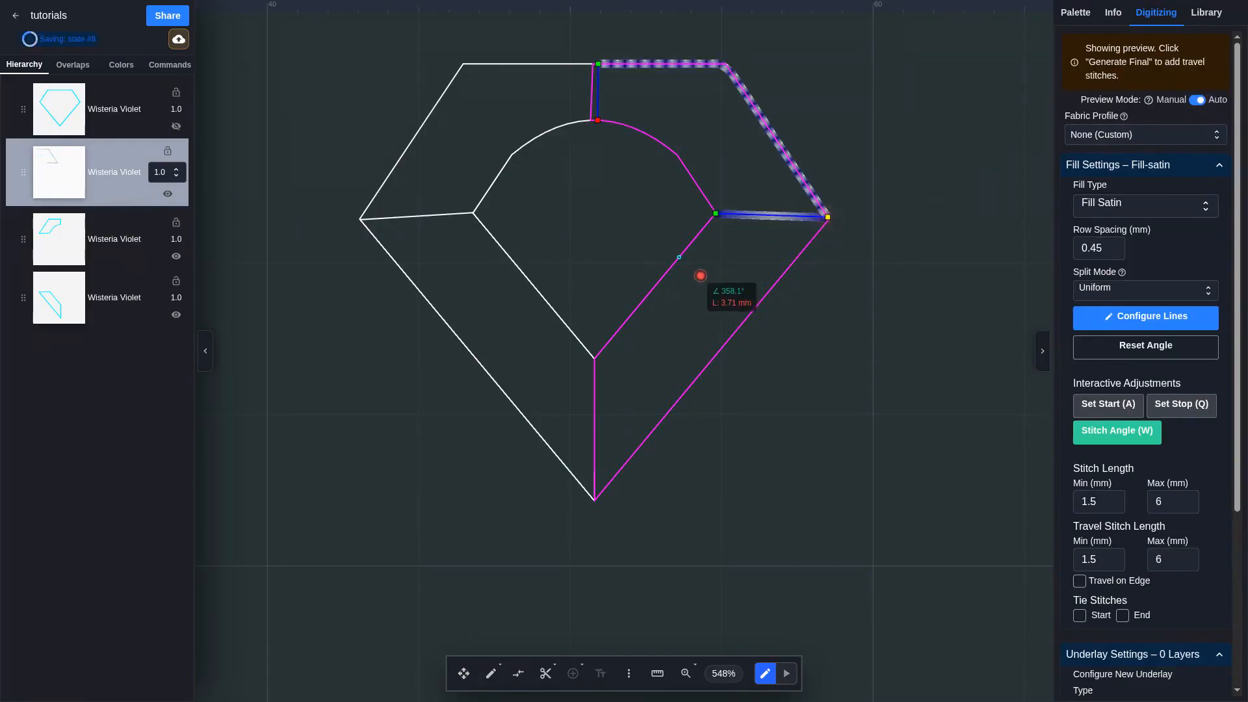
{"action": "left_click_drag", "start_coordinate": [597, 121], "coordinate": [590, 115]}
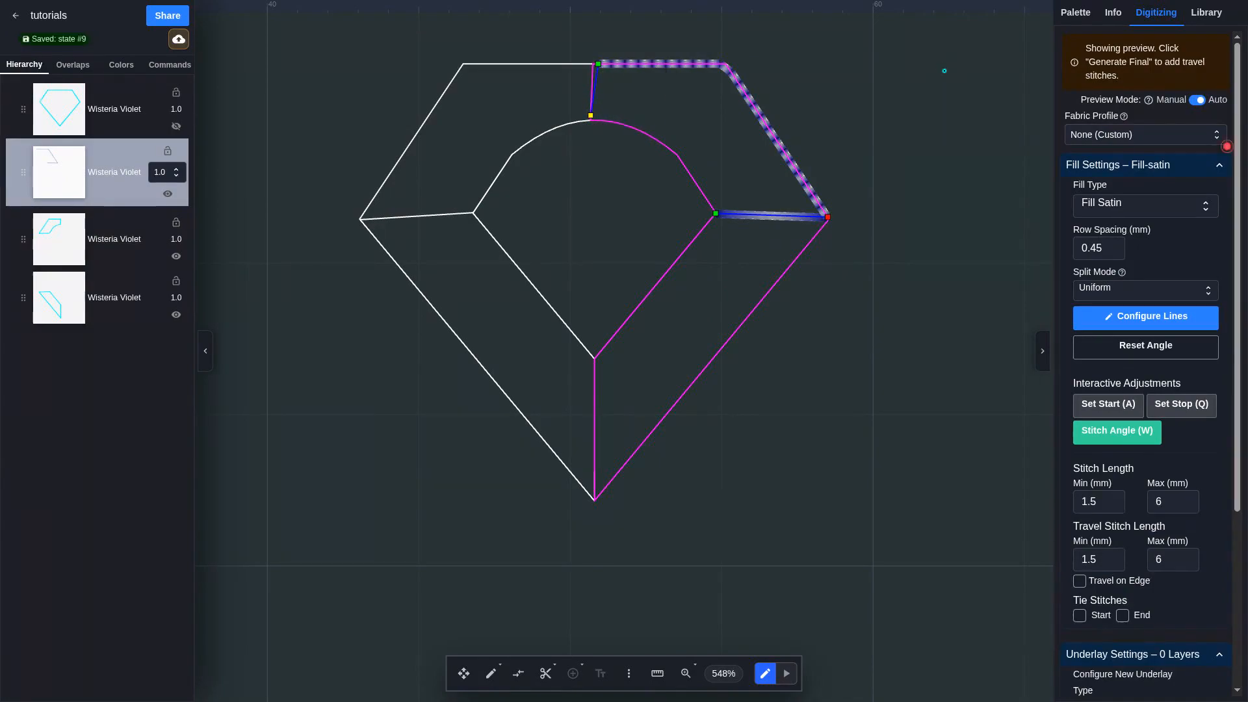
{"action": "left_click_drag", "start_coordinate": [596, 63], "coordinate": [593, 64]}
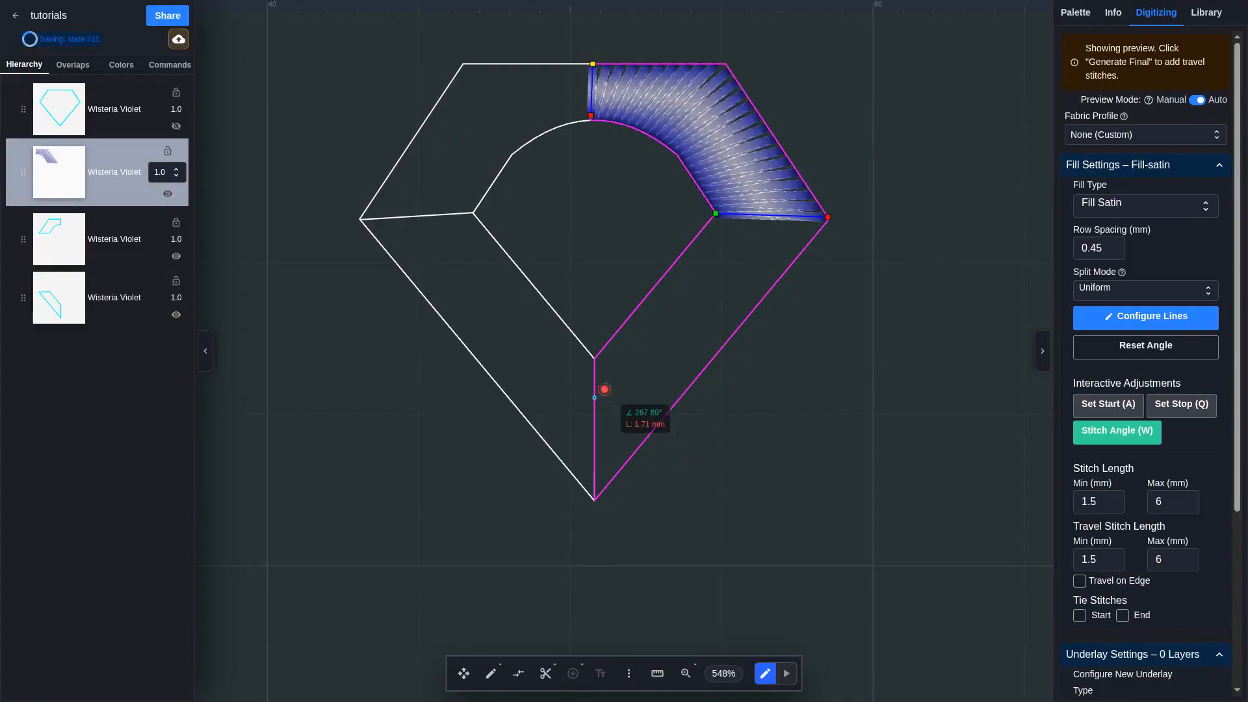
{"action": "left_click_drag", "start_coordinate": [595, 352], "coordinate": [594, 500]}
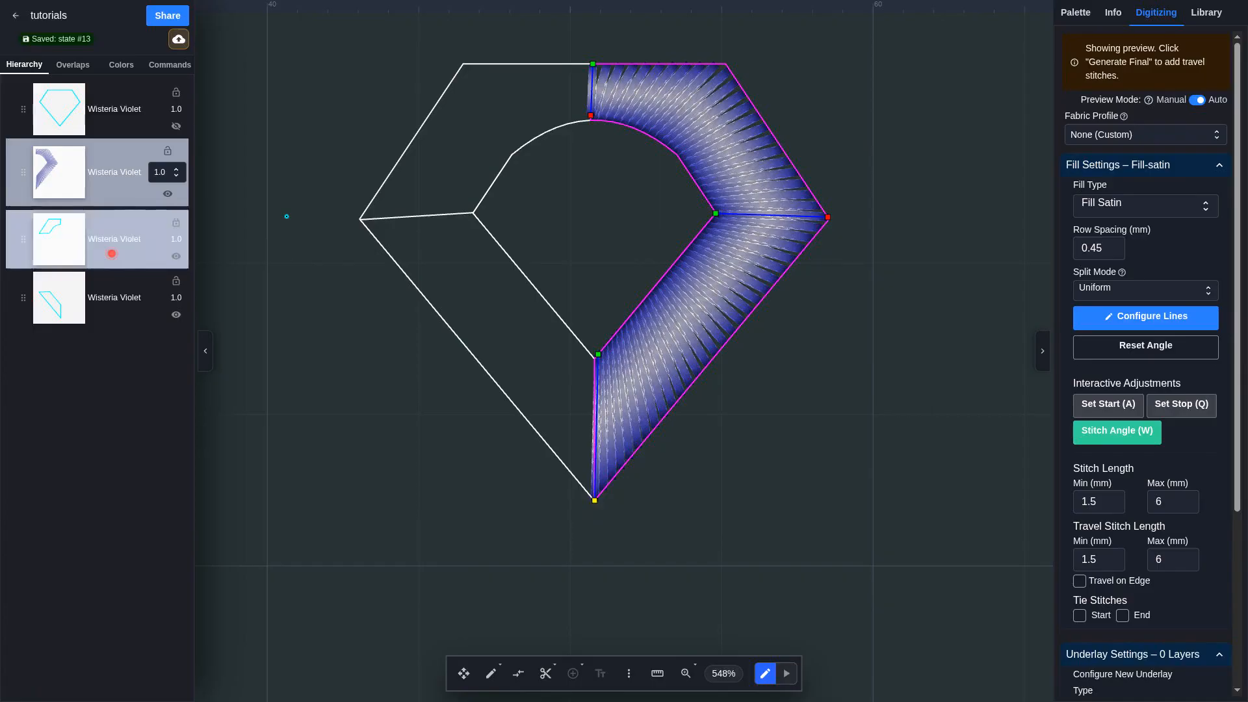
- Reshape the upper-left piece by moving its inner arch corner outward, smoothing that point, and adjusting the inner edge beside it
{"action": "left_click", "coordinate": [109, 254]}
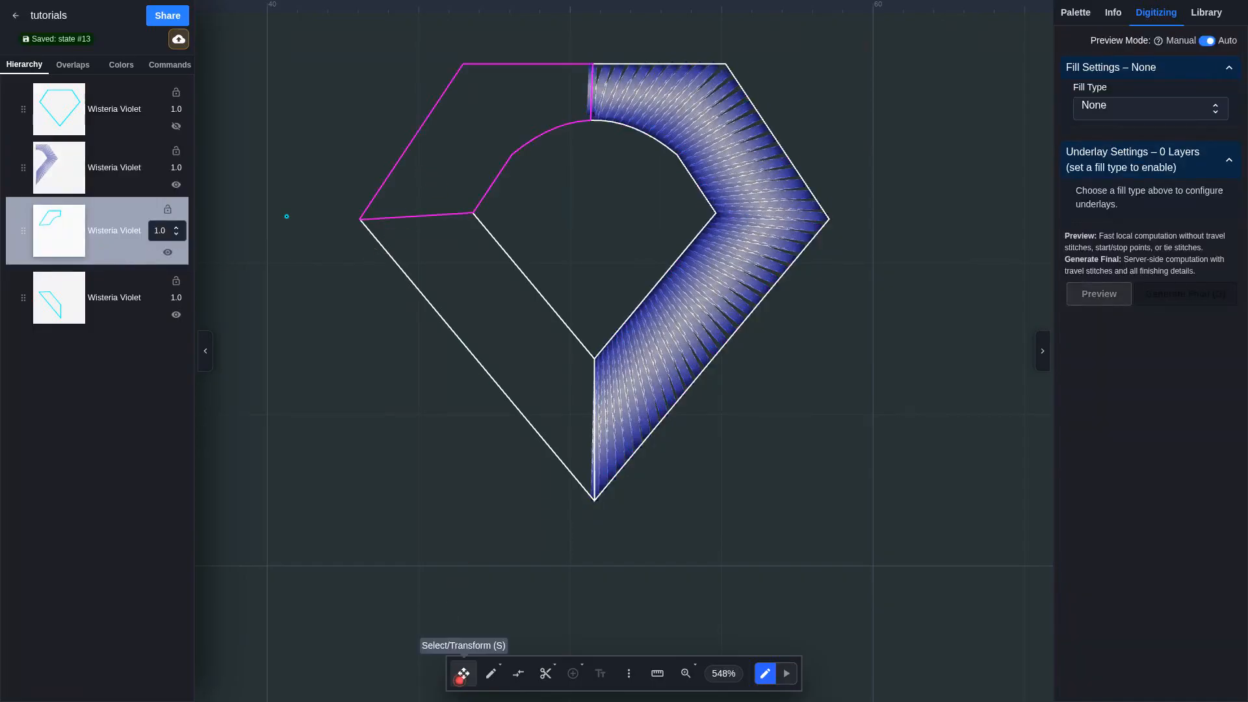
{"action": "left_click", "coordinate": [463, 675]}
{"action": "right_click", "coordinate": [452, 190]}
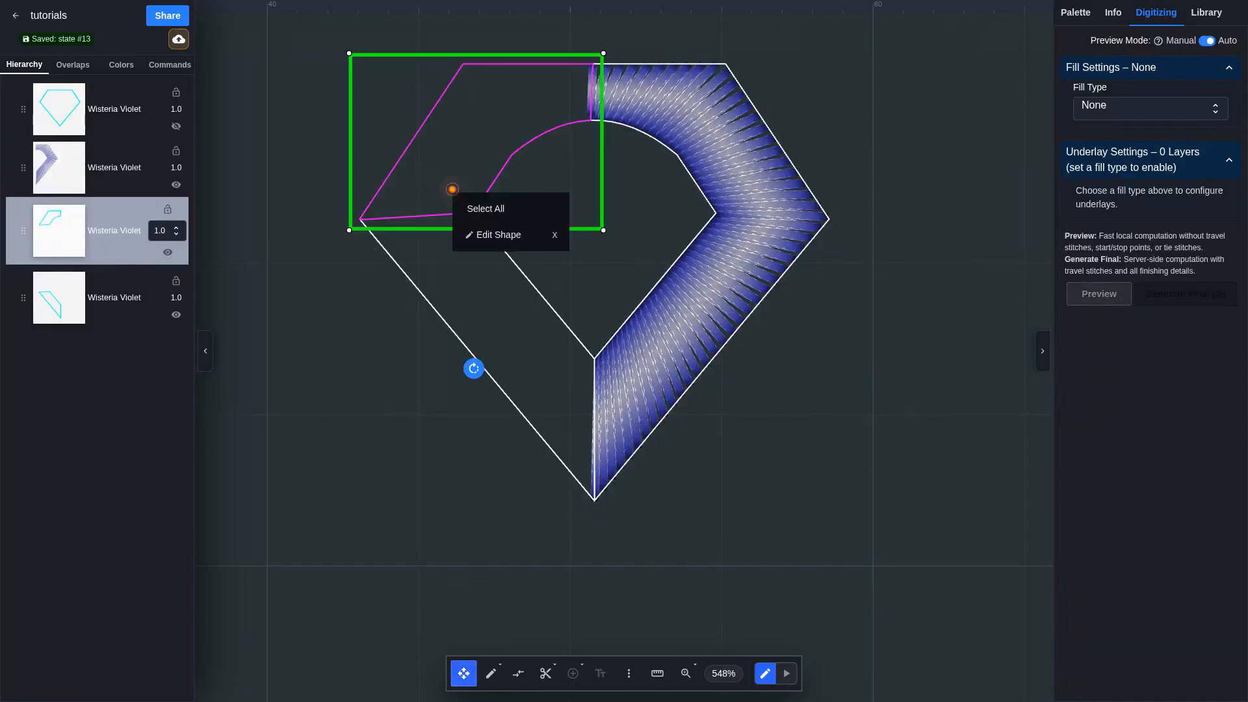
{"action": "left_click", "coordinate": [484, 233]}
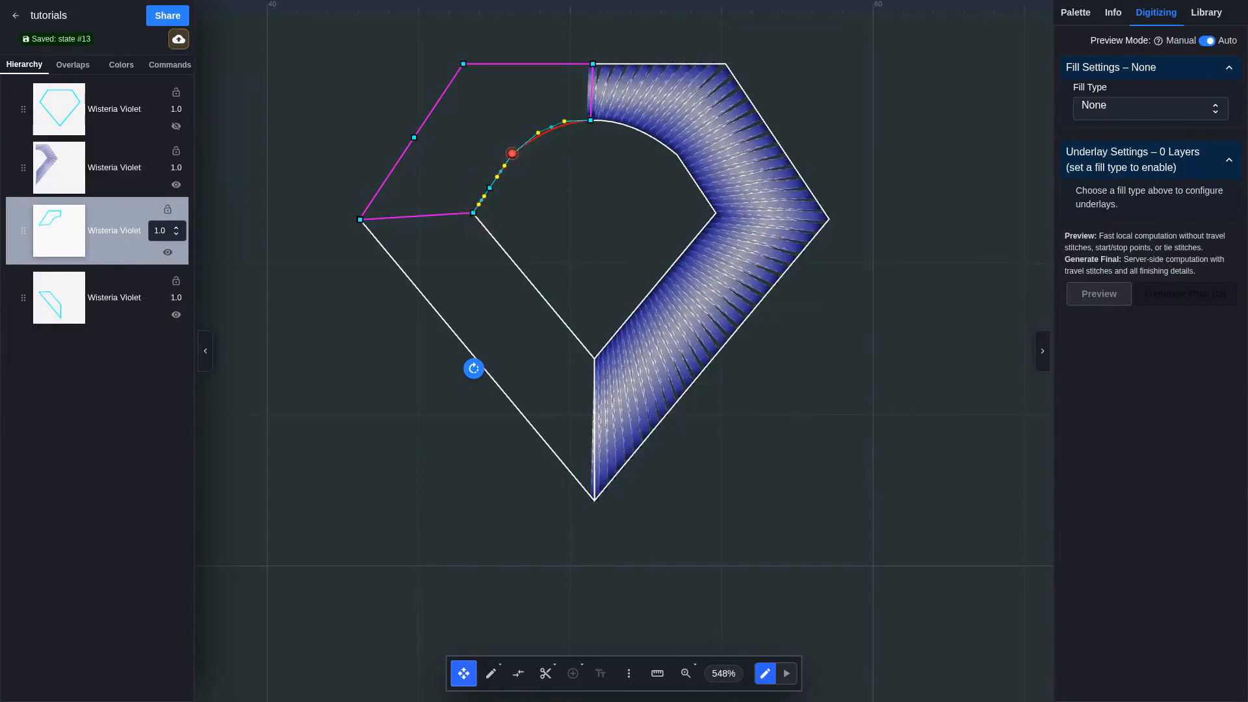
{"action": "left_click_drag", "start_coordinate": [512, 154], "coordinate": [491, 143]}
{"action": "right_click", "coordinate": [492, 142]}
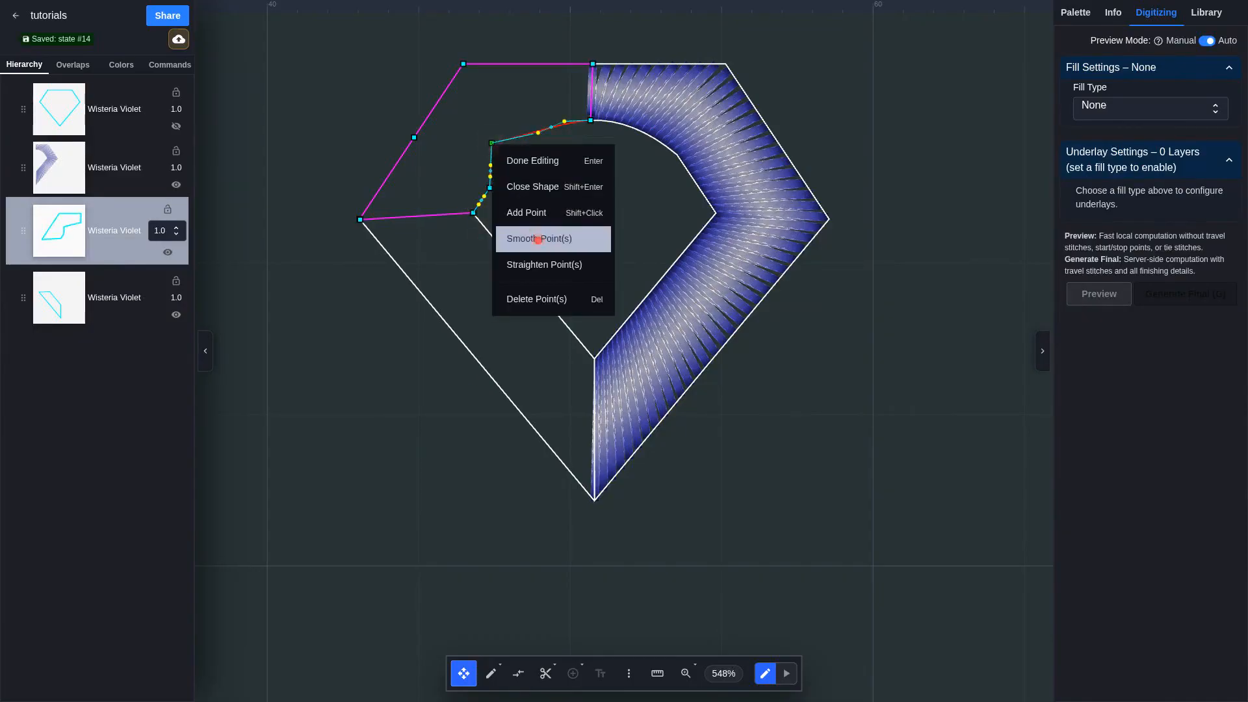
{"action": "left_click", "coordinate": [539, 239]}
{"action": "left_click_drag", "start_coordinate": [491, 188], "coordinate": [479, 184]}
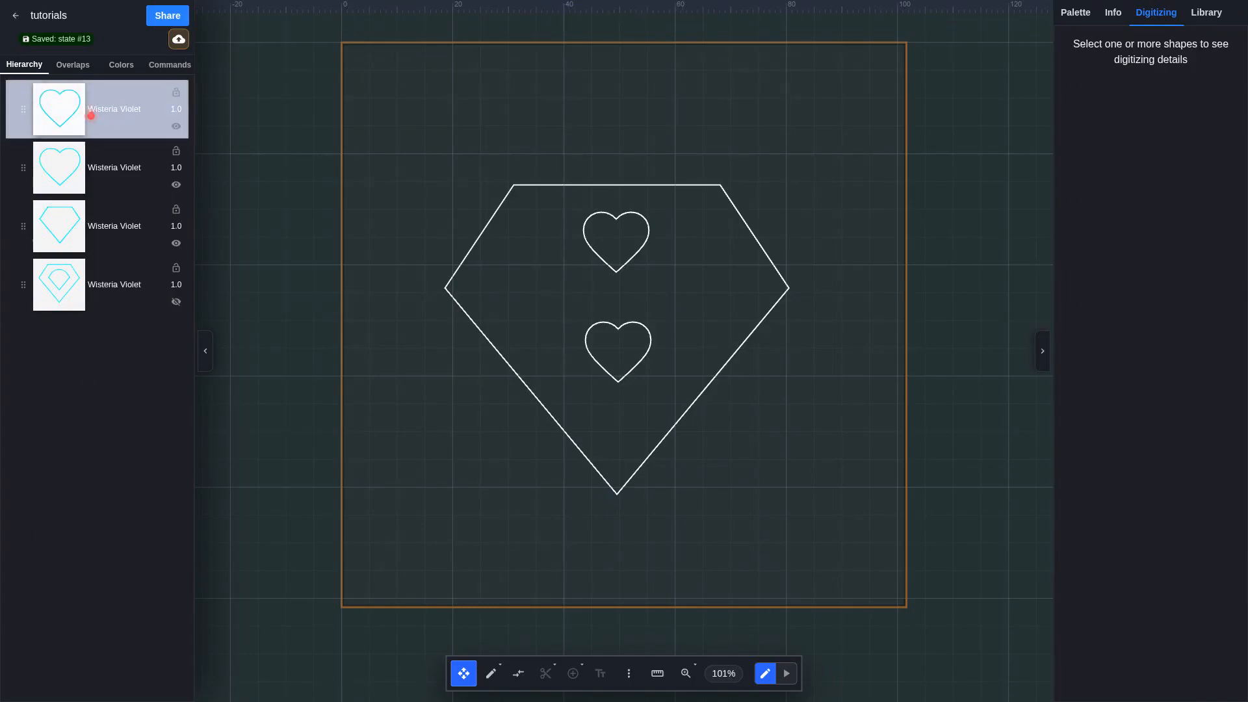
- Move both hearts below the diamonds in the hierarchy and add them as holes in the large diamond
{"action": "left_click", "coordinate": [105, 116]}
{"action": "left_click", "coordinate": [107, 188], "text": "shift"}
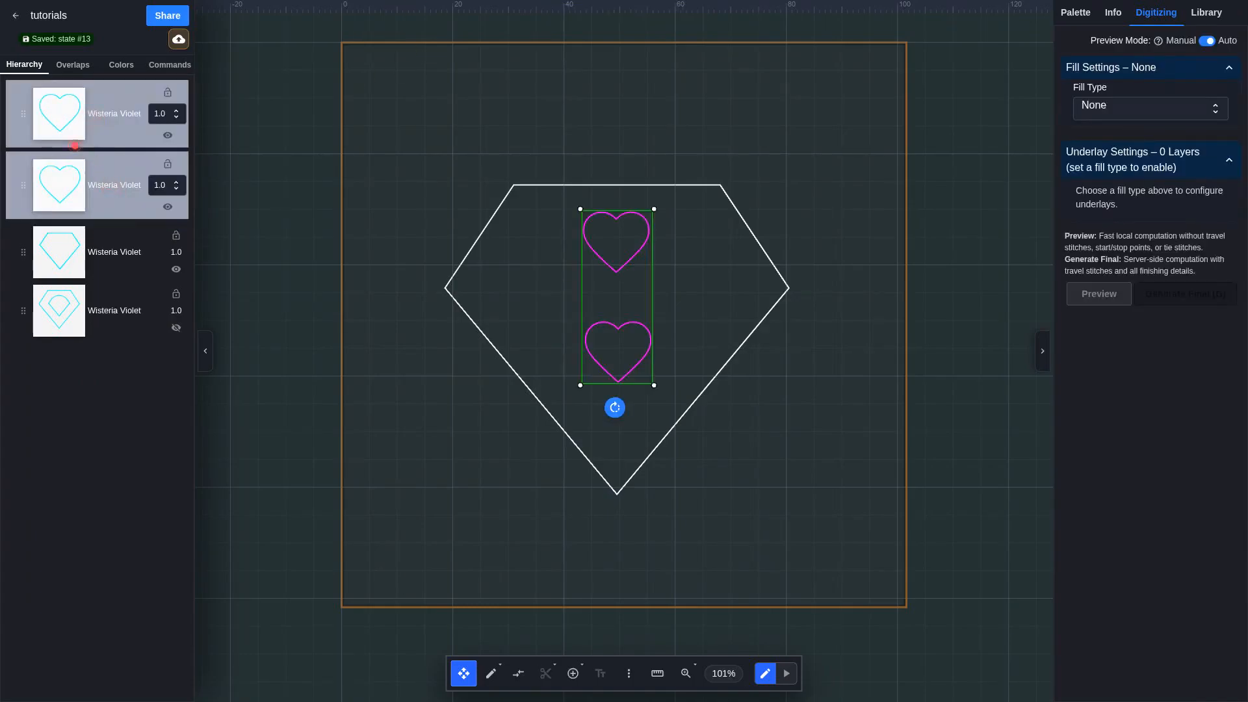
{"action": "left_click_drag", "start_coordinate": [22, 115], "coordinate": [65, 254]}
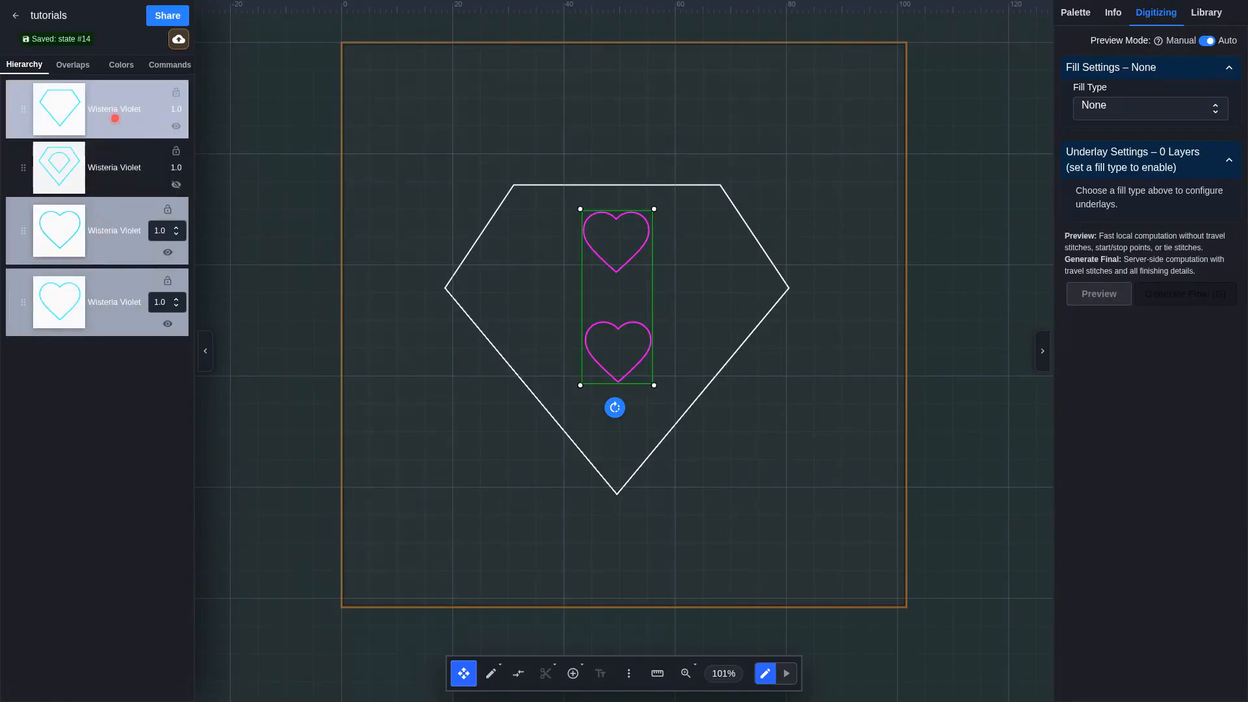
{"action": "left_click", "coordinate": [115, 117], "text": "shift"}
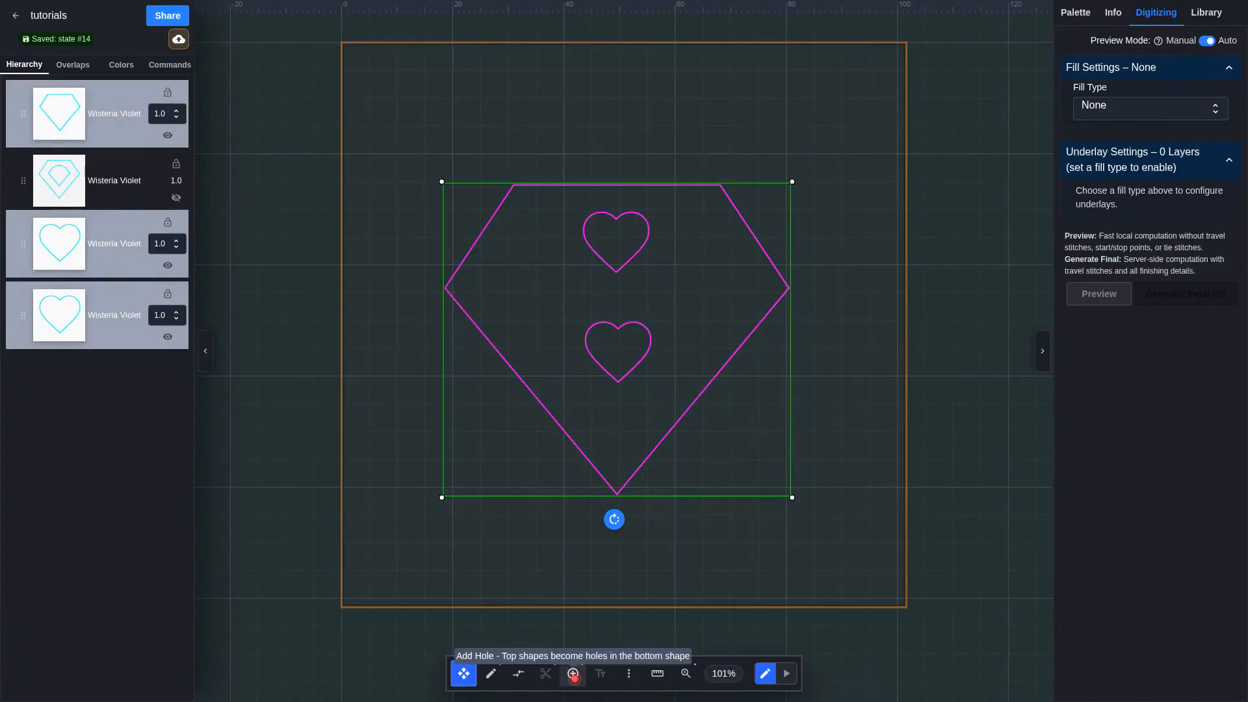
{"action": "left_click", "coordinate": [572, 674]}
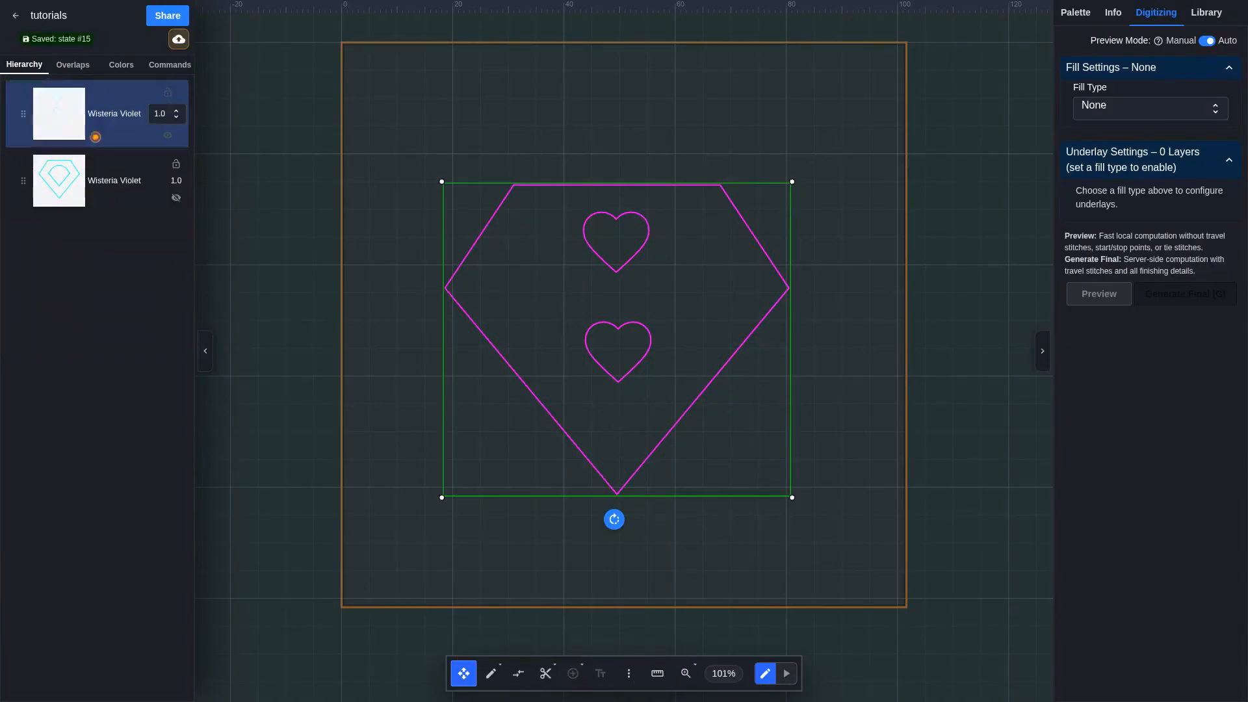
- Set the fill type of the large diamond with heart holes to Fill Tatami
{"action": "left_click", "coordinate": [1115, 111]}
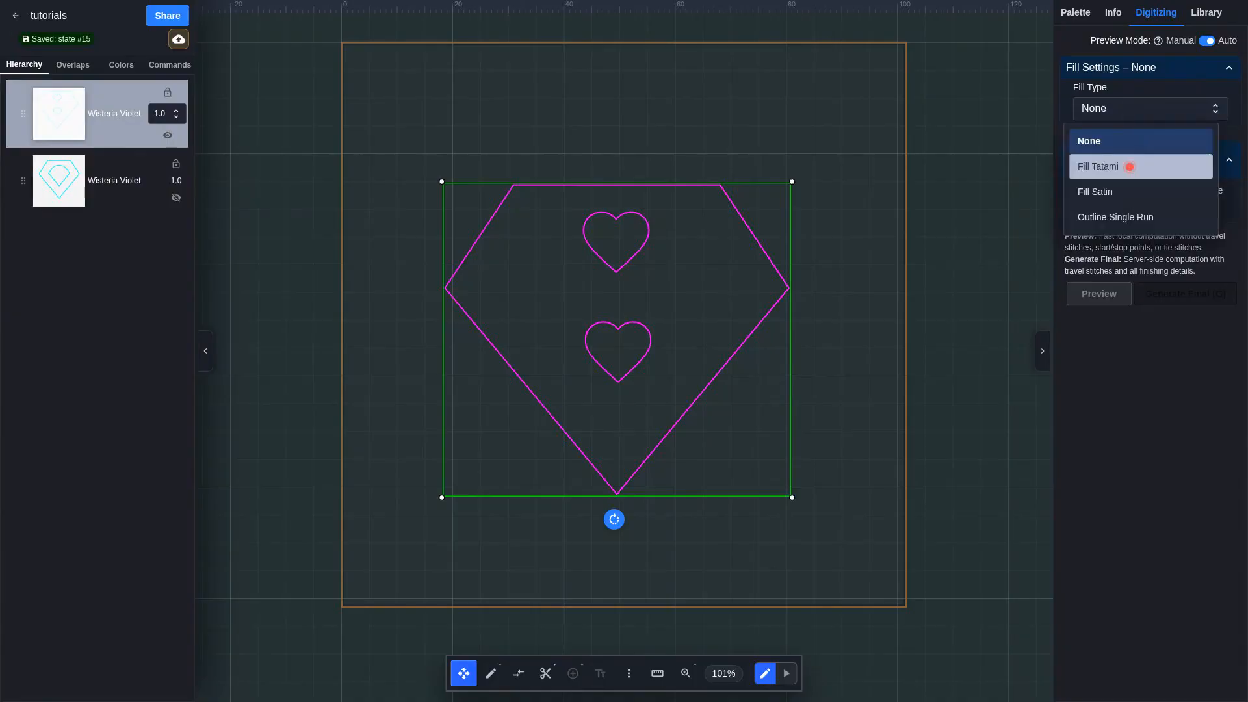
{"action": "left_click", "coordinate": [1105, 164]}
{"action": "left_click", "coordinate": [1112, 186]}
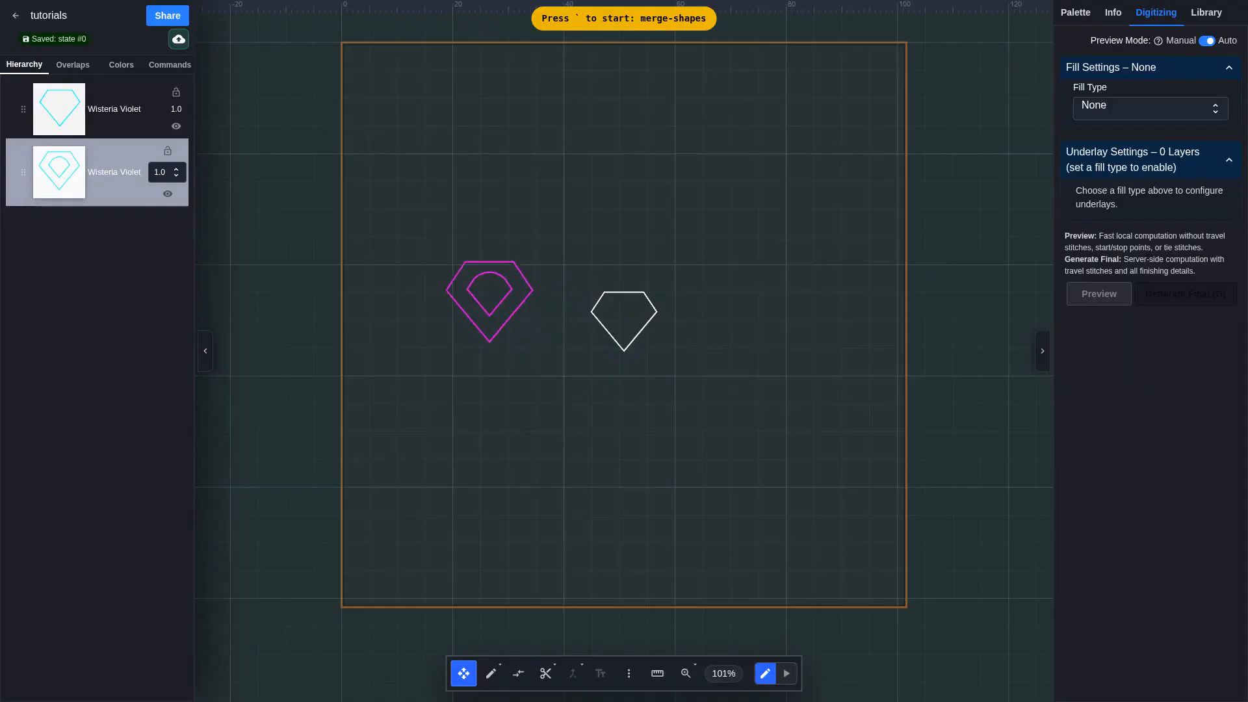
- Move the double-outlined diamond so its bottom tip overlaps the upper edge of the smaller diamond
{"action": "left_click_drag", "start_coordinate": [490, 301], "coordinate": [529, 241]}
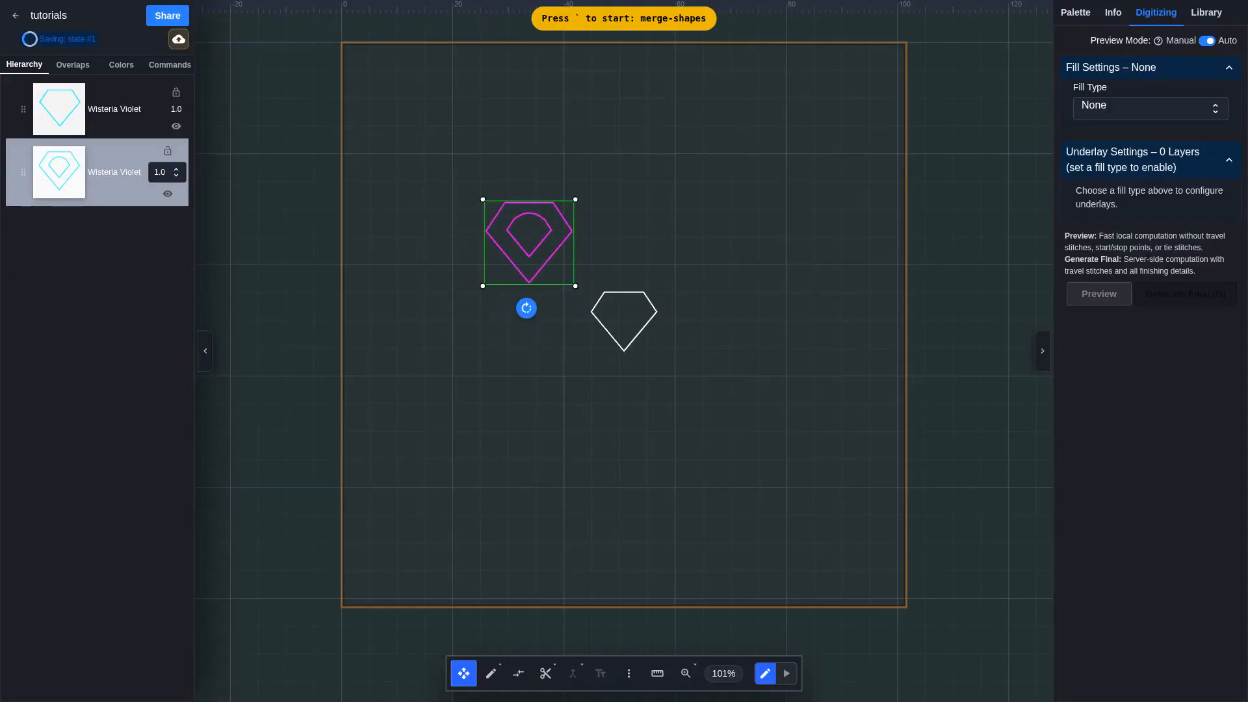
{"action": "left_click", "coordinate": [563, 489]}
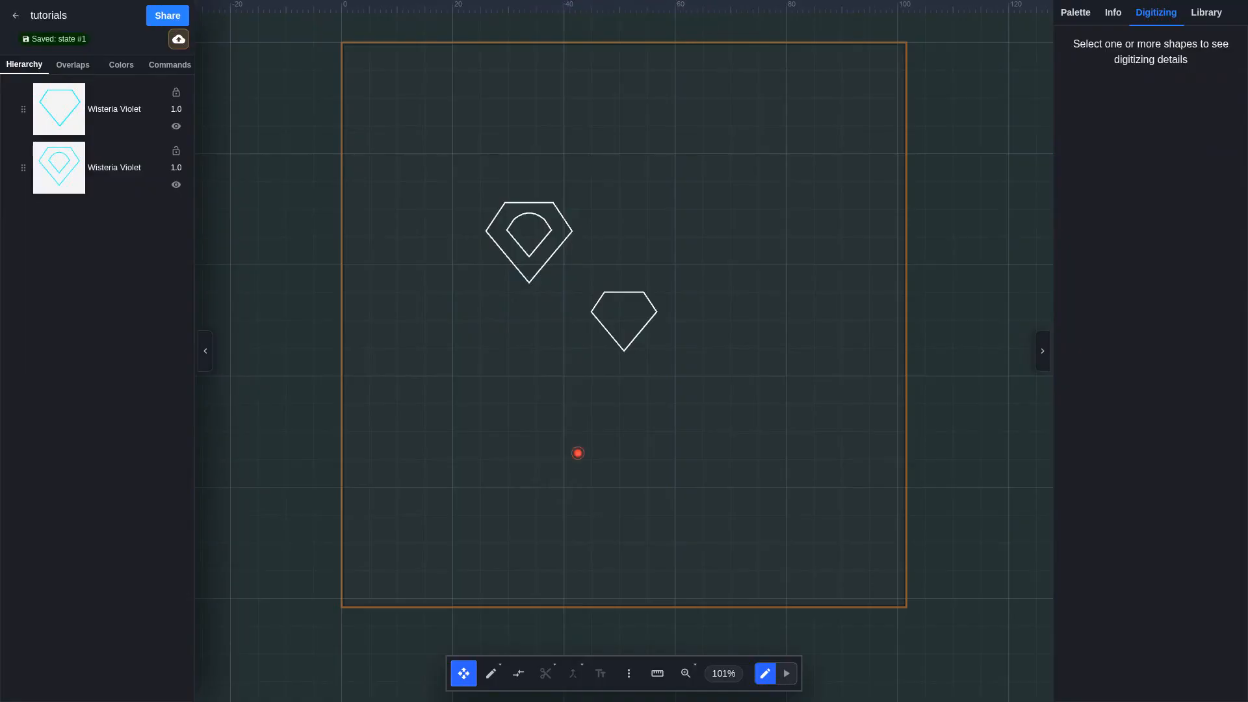
{"action": "left_click_drag", "start_coordinate": [538, 263], "coordinate": [630, 277]}
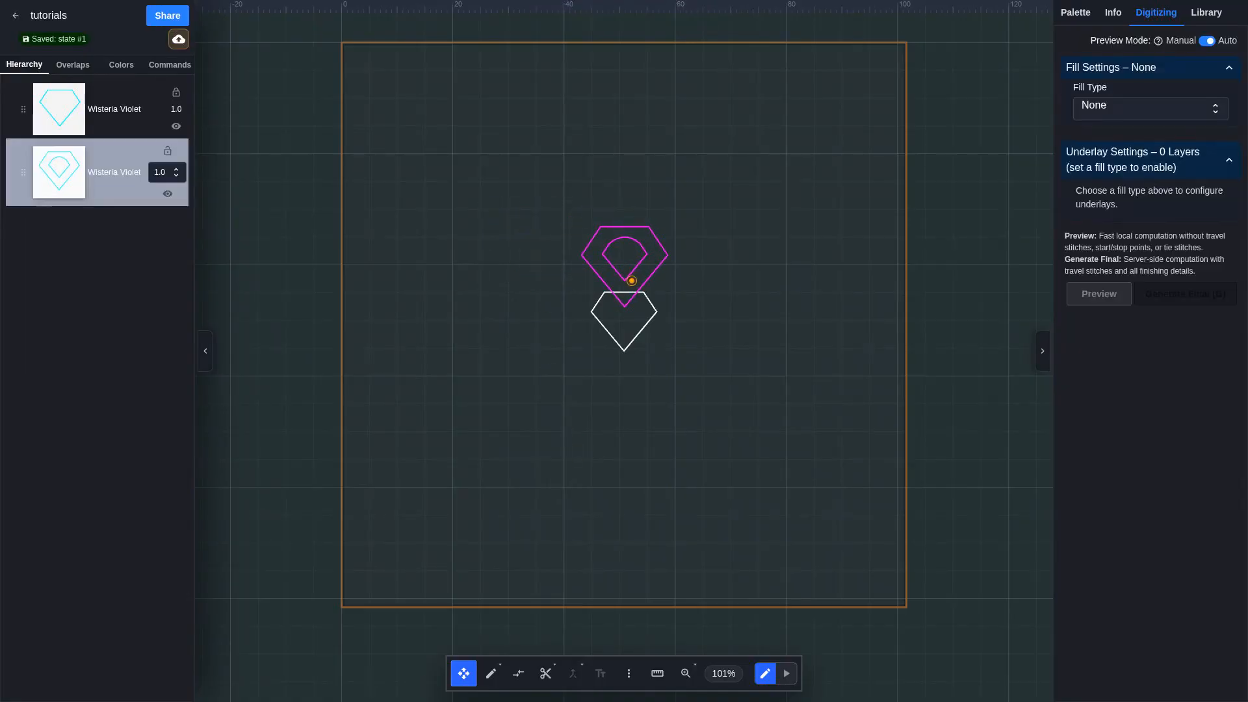
- Merge the double-outlined diamond with the smaller diamond below it, and set the merged shape's fill type to Fill Tatami
{"action": "left_click", "coordinate": [637, 316], "text": "shift"}
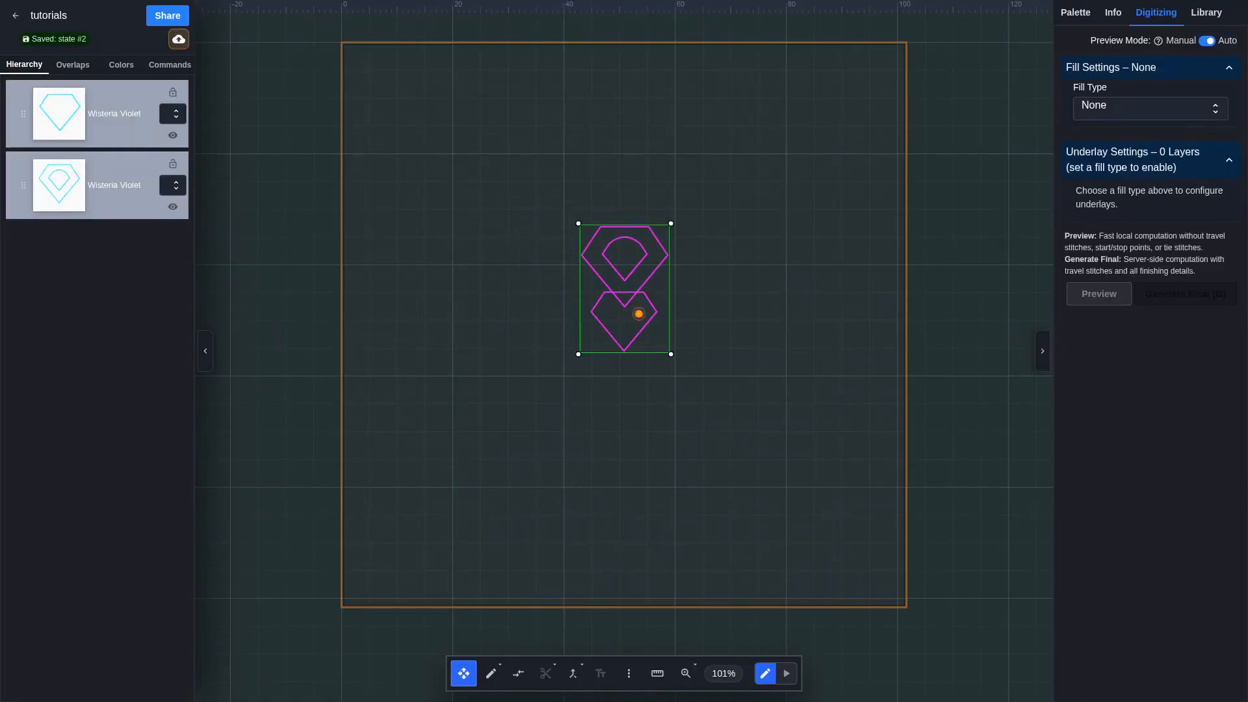
{"action": "left_click", "coordinate": [573, 673]}
{"action": "left_click", "coordinate": [591, 631]}
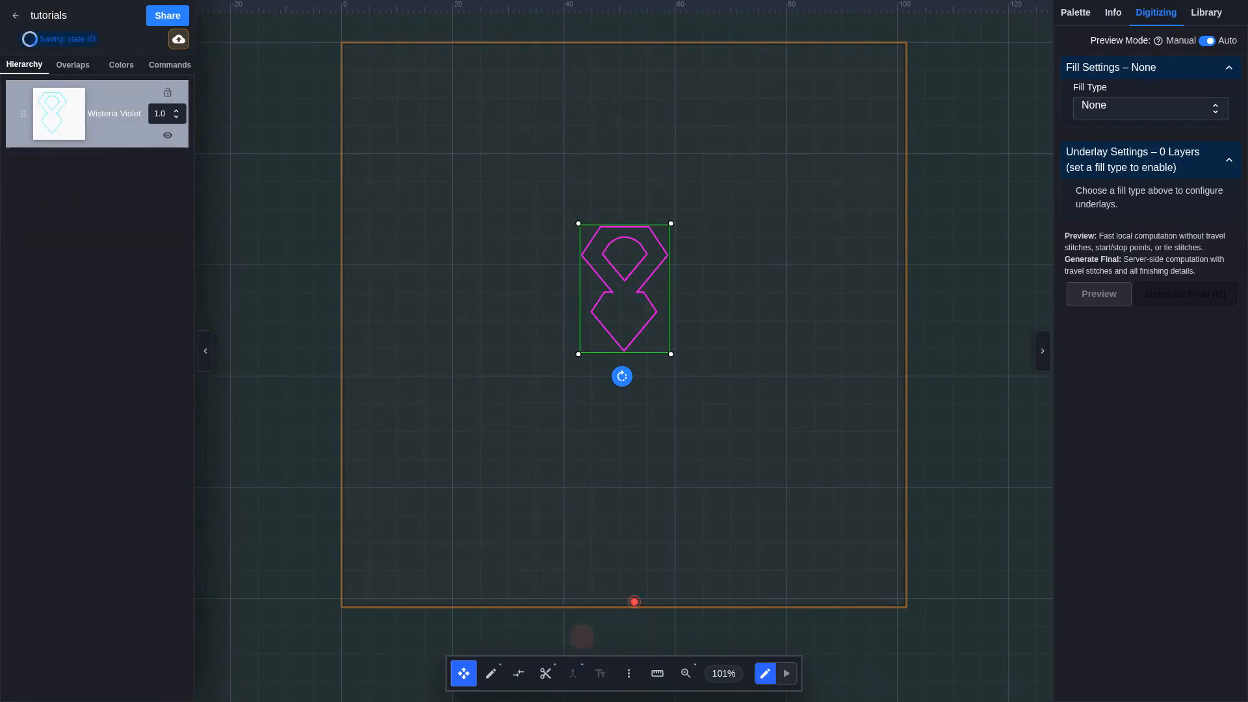
{"action": "left_click", "coordinate": [1122, 108]}
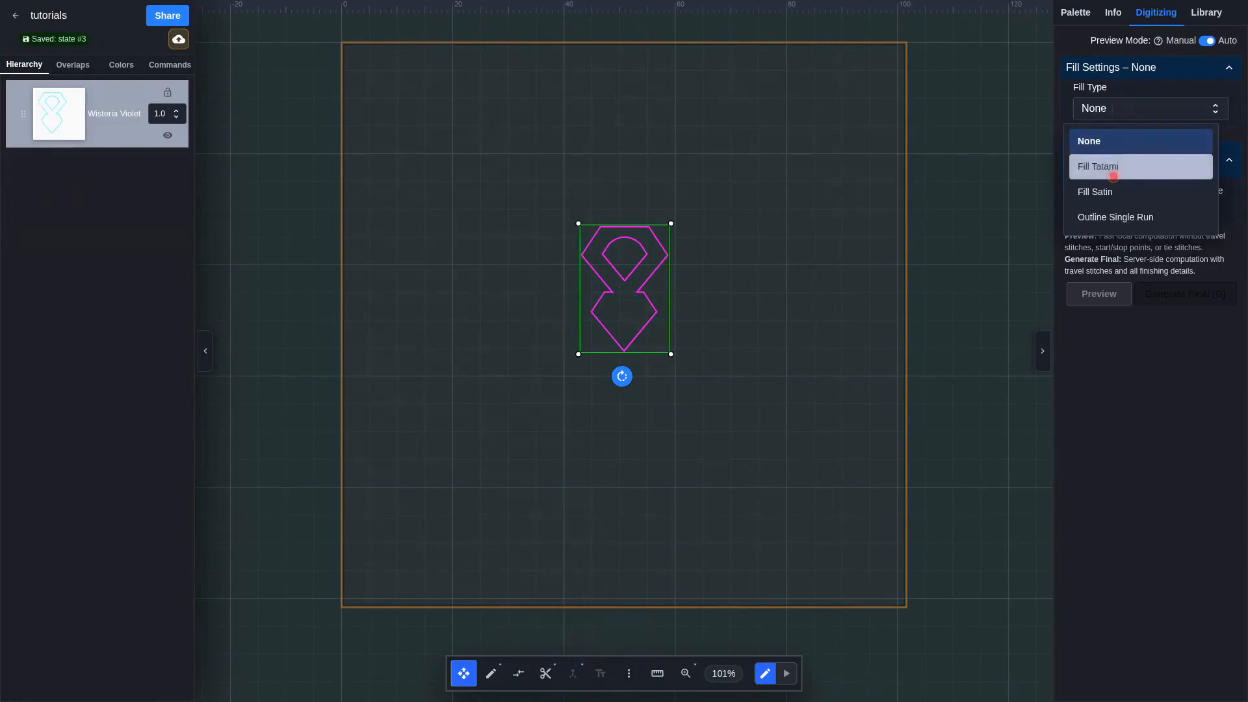
{"action": "left_click", "coordinate": [1114, 172]}
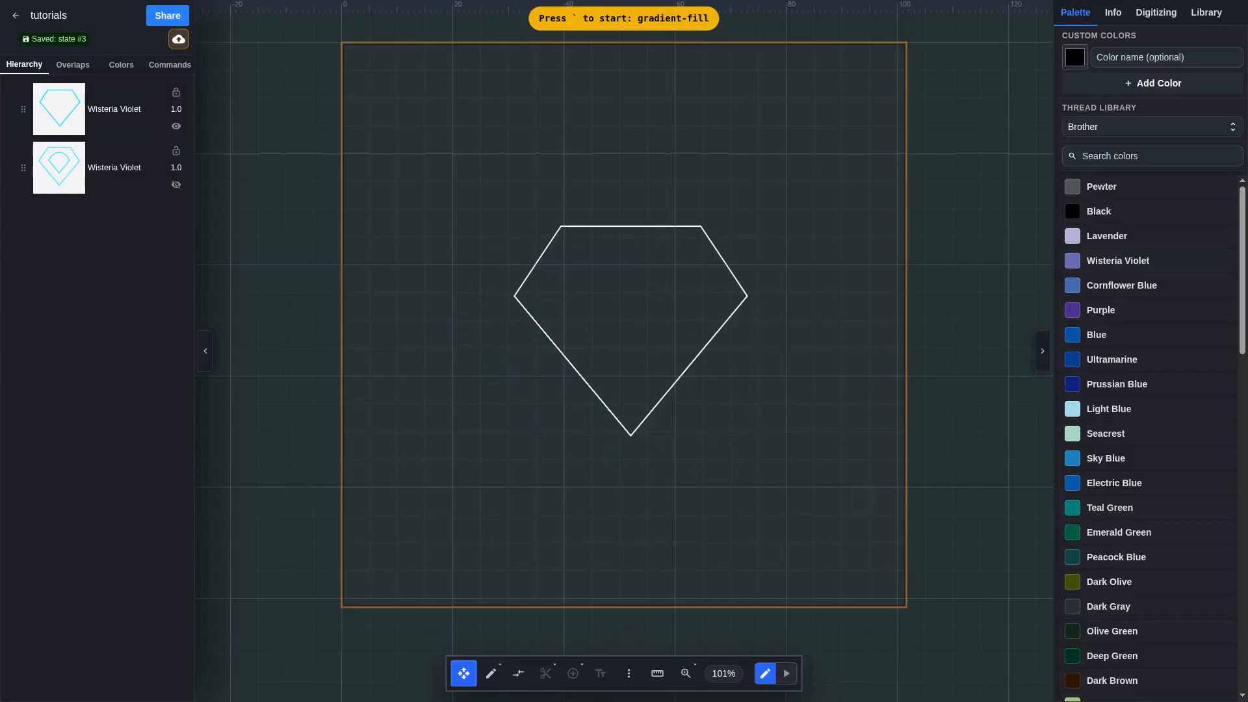
- Set the large diamond's fill type to Fill Tatami and turn on automatic preview
{"action": "key", "text": "grave"}
{"action": "left_click", "coordinate": [665, 343]}
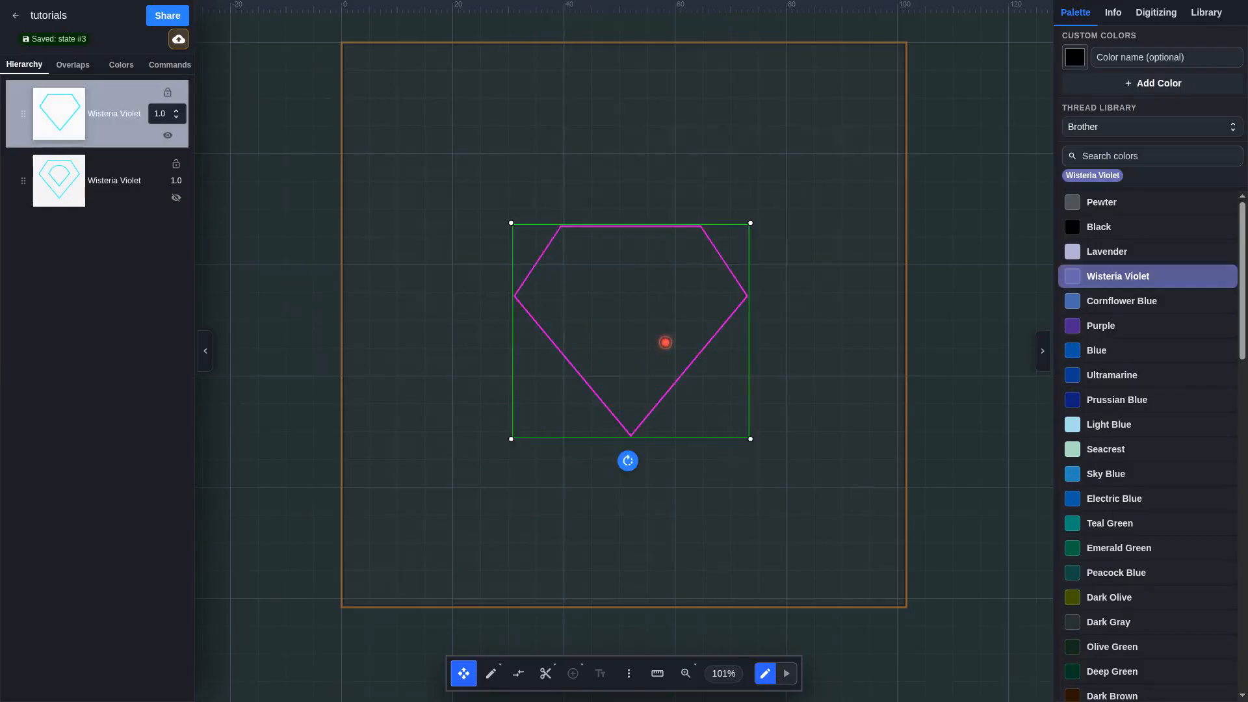
{"action": "left_click", "coordinate": [1156, 13]}
{"action": "left_click", "coordinate": [1129, 96]}
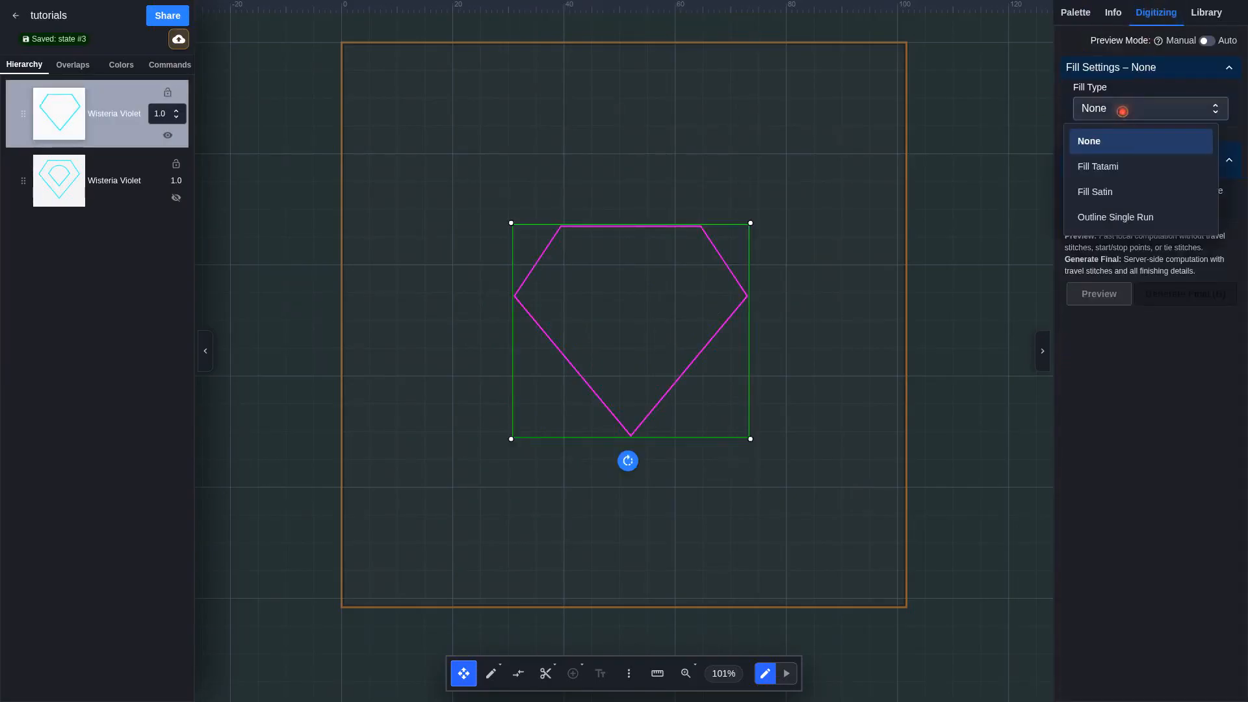
{"action": "left_click", "coordinate": [1098, 165]}
{"action": "left_click", "coordinate": [1197, 43]}
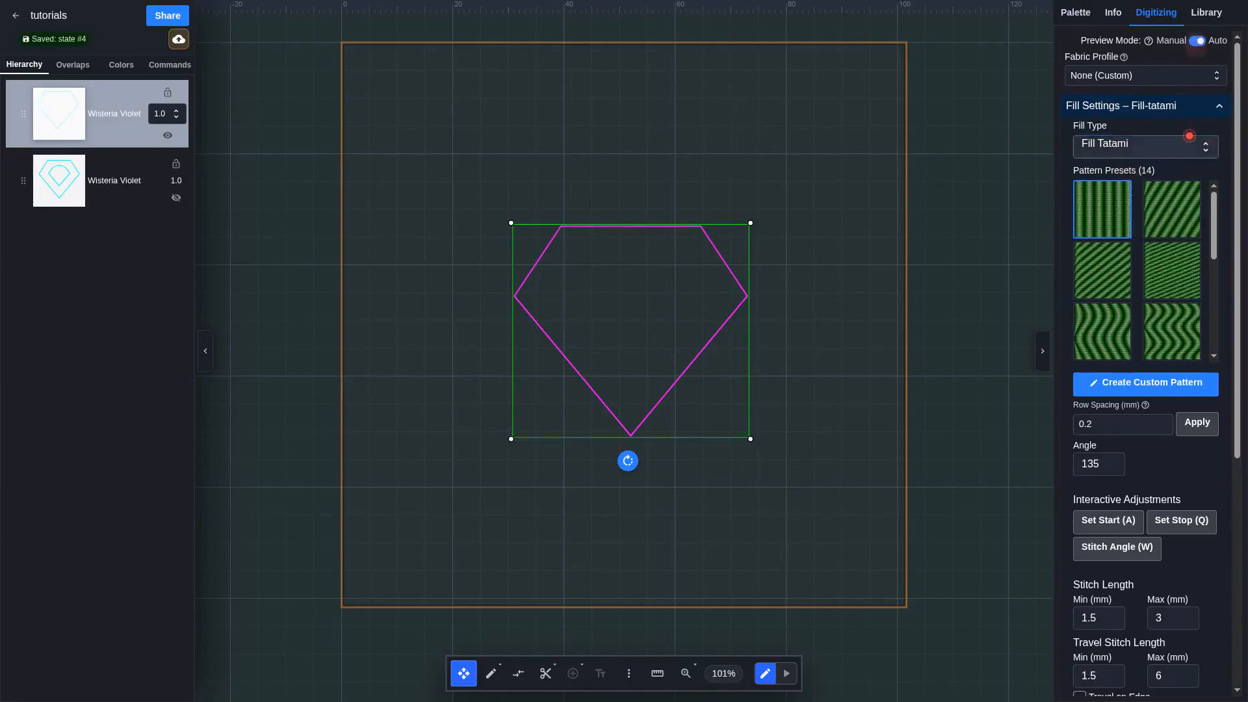
- Try a wavy pattern preset on the diamond's tatami fill, and replace it with a checkered brick preset
{"action": "scroll", "coordinate": [1118, 338], "scroll_direction": "down", "scroll_amount": 2}
{"action": "left_click", "coordinate": [1115, 335]}
{"action": "scroll", "coordinate": [1118, 350], "scroll_direction": "down", "scroll_amount": 1}
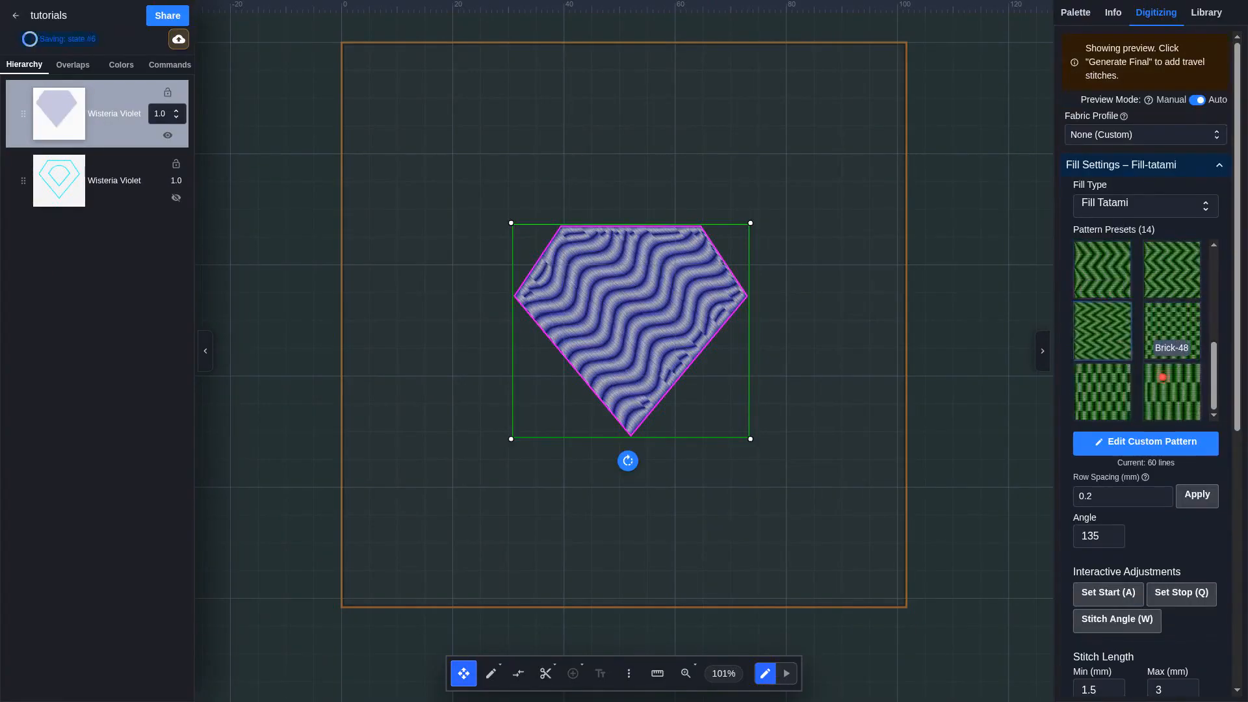
{"action": "scroll", "coordinate": [1109, 383], "scroll_direction": "down", "scroll_amount": 1}
{"action": "left_click", "coordinate": [1105, 401]}
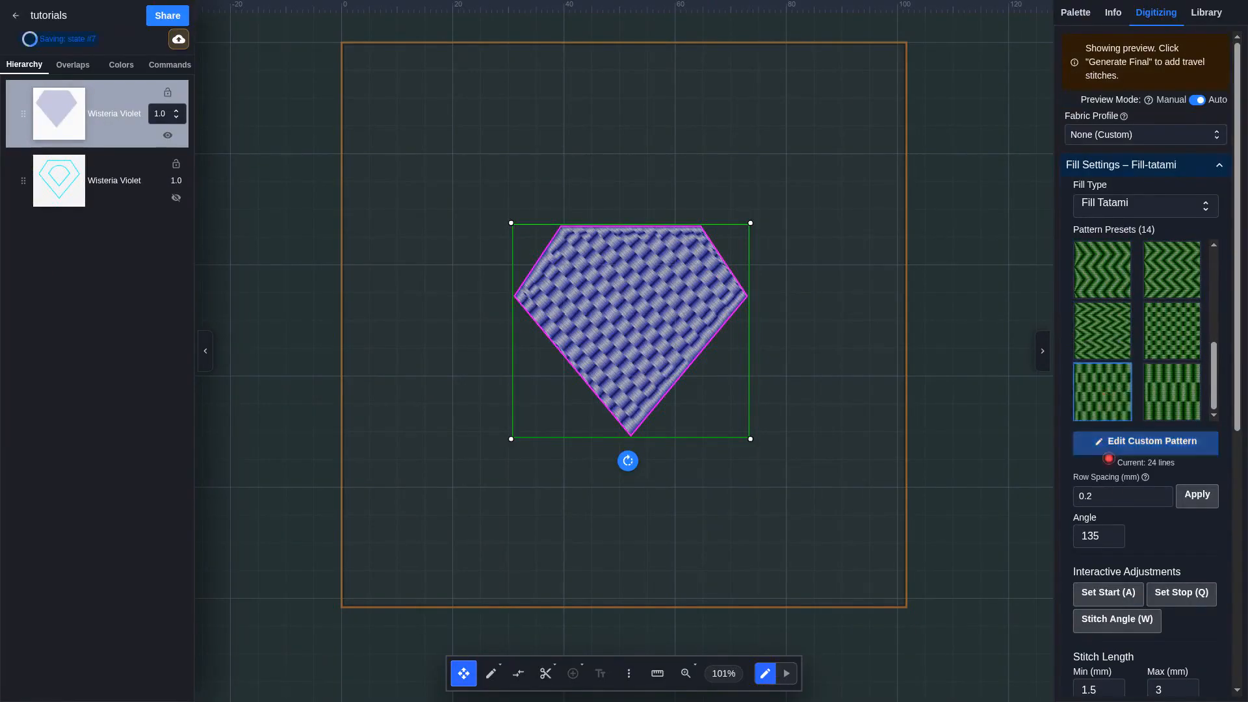
- Apply the Ocean gradient of Navy, Peacock and Sky Blue to the diamond with the Ease In-Out transition style
{"action": "scroll", "coordinate": [1138, 585], "scroll_direction": "down", "scroll_amount": 7}
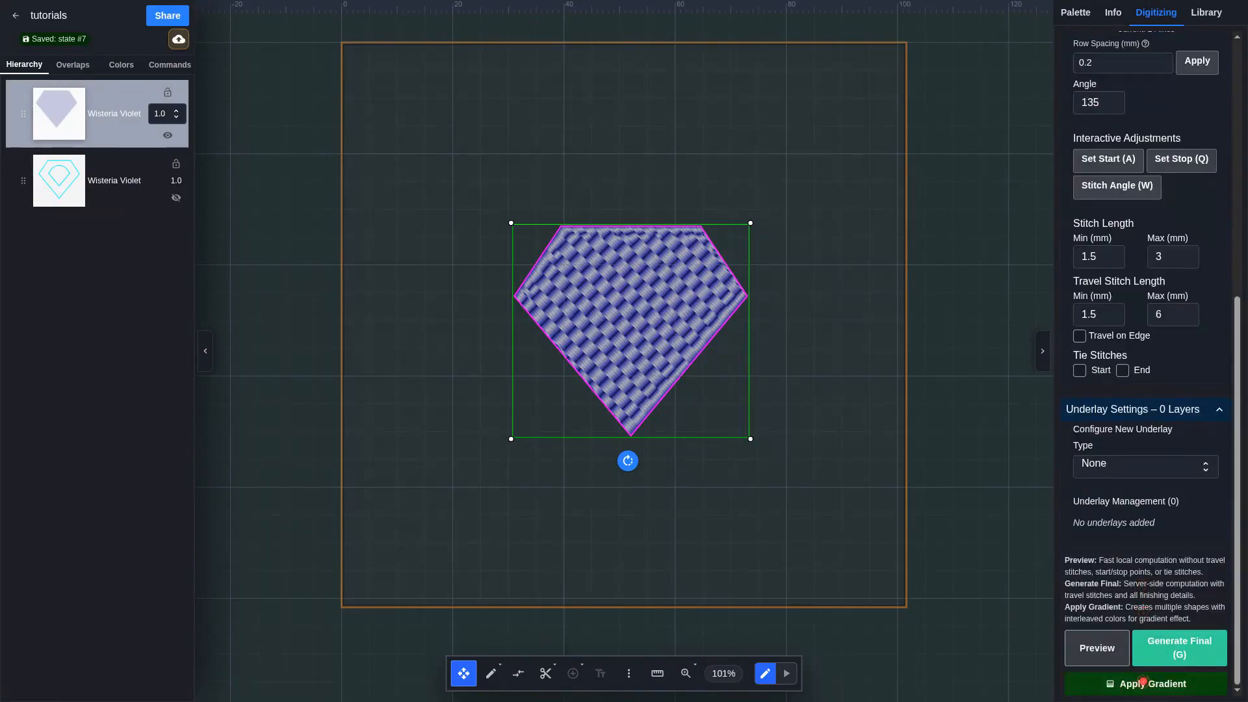
{"action": "left_click", "coordinate": [1145, 685]}
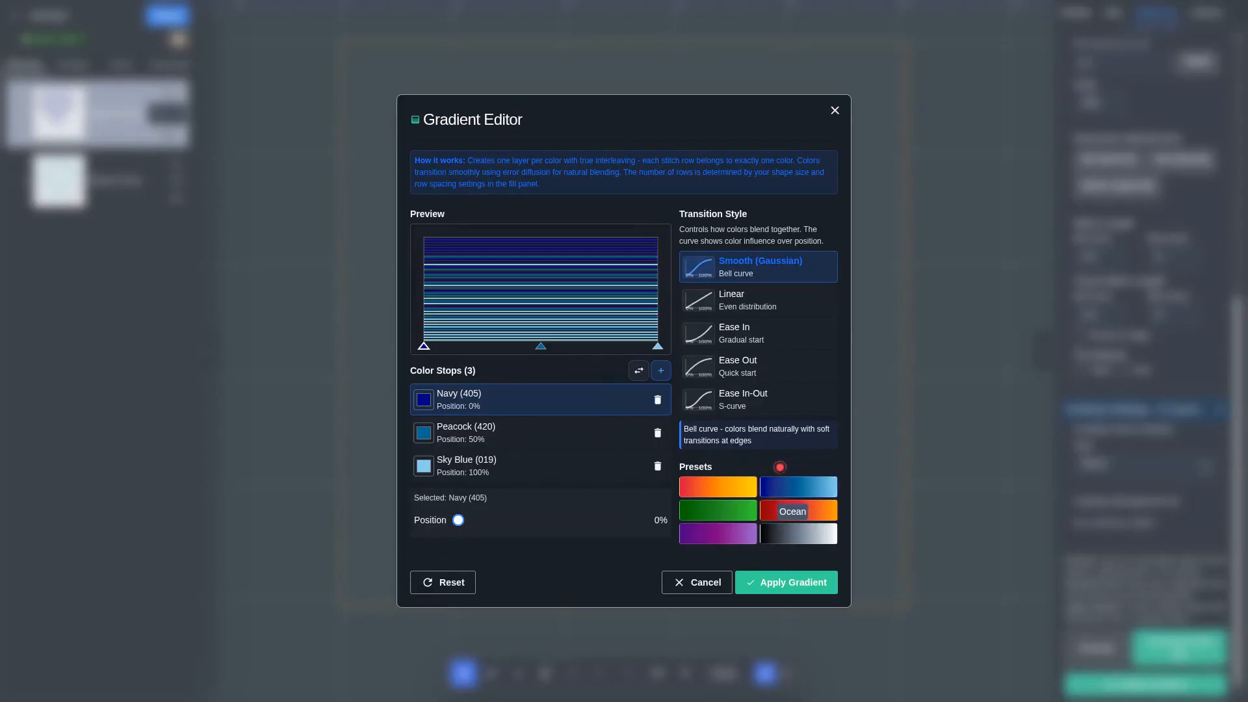
{"action": "left_click", "coordinate": [756, 397]}
{"action": "left_click", "coordinate": [756, 361]}
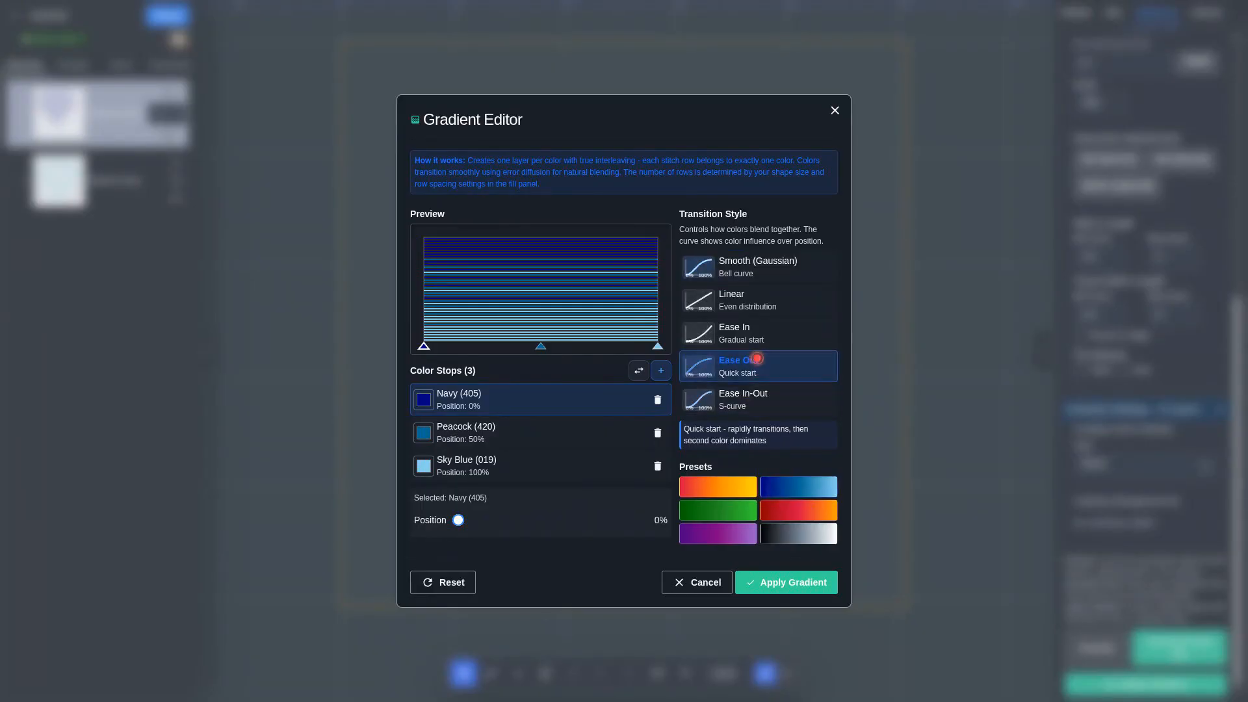
{"action": "left_click", "coordinate": [756, 393]}
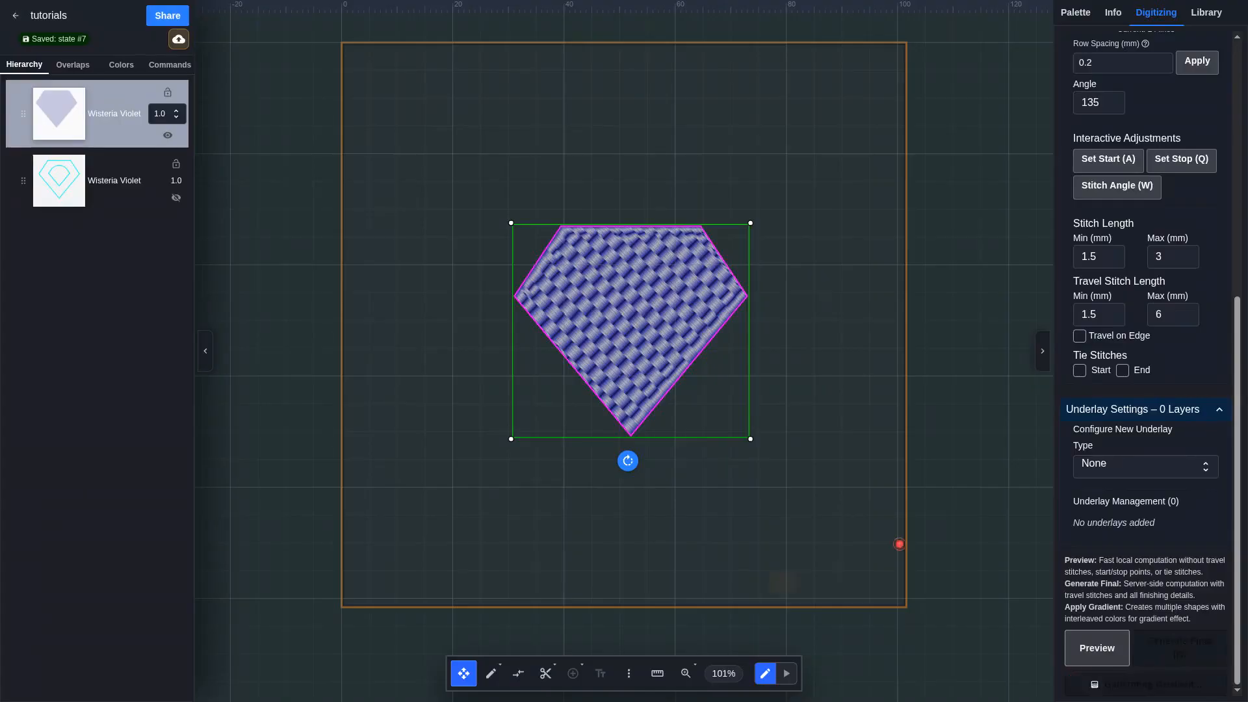
{"action": "left_click", "coordinate": [786, 582]}
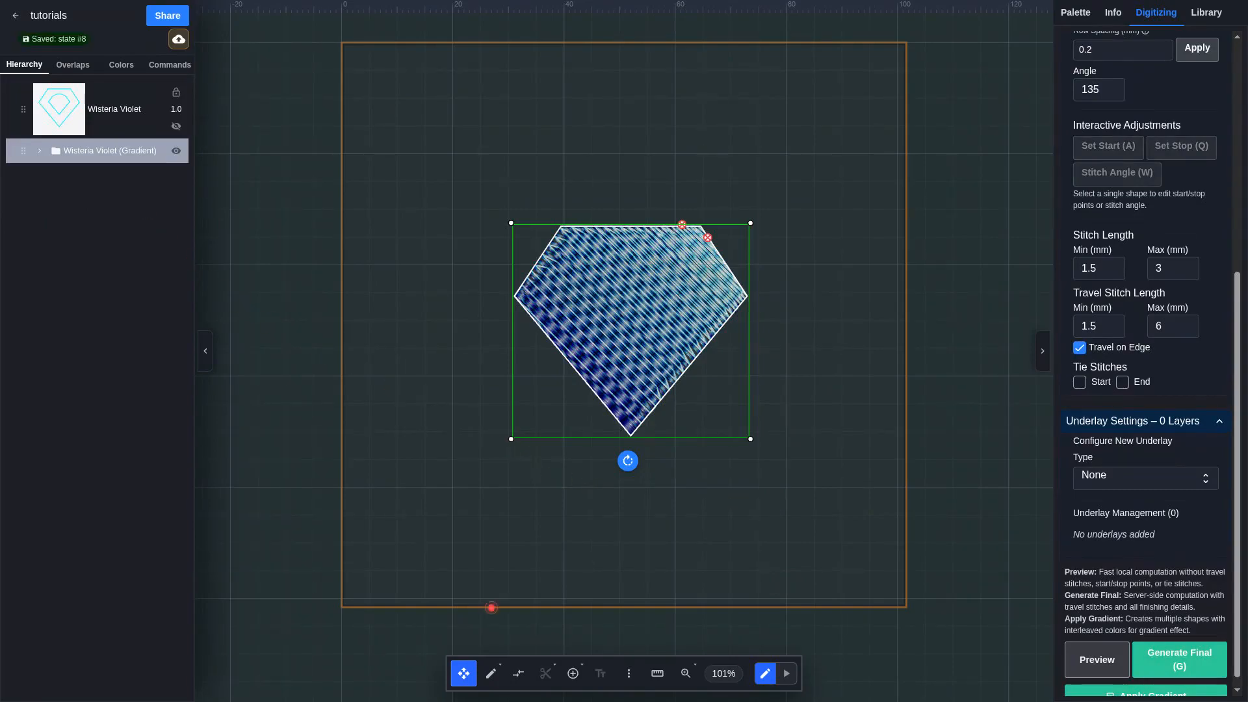
- Switch to stitch playback, expand the diamond's gradient group, and move a lower color layer up within it
{"action": "left_click", "coordinate": [787, 674]}
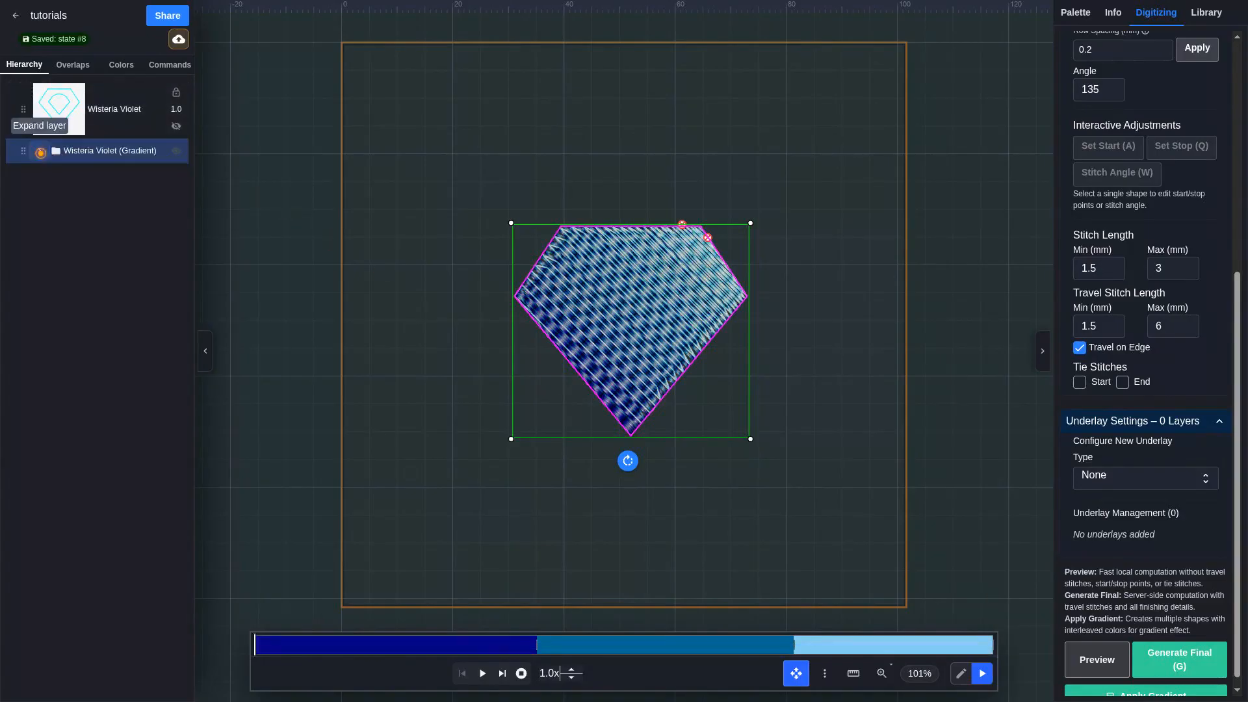
{"action": "left_click", "coordinate": [40, 151]}
{"action": "left_click_drag", "start_coordinate": [26, 320], "coordinate": [28, 200]}
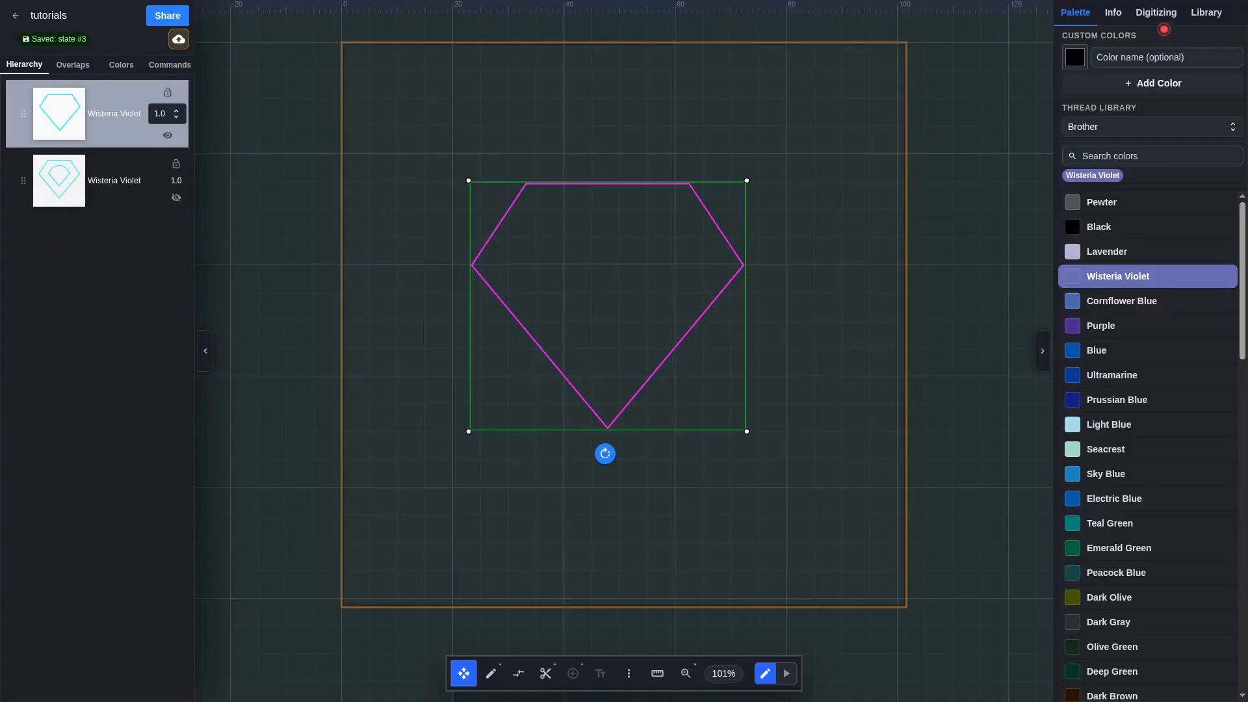
- Give the unfilled, enlarged diamond a Fill Tatami fill and switch its preview mode to Auto
{"action": "left_click", "coordinate": [1155, 13]}
{"action": "left_click", "coordinate": [1141, 115]}
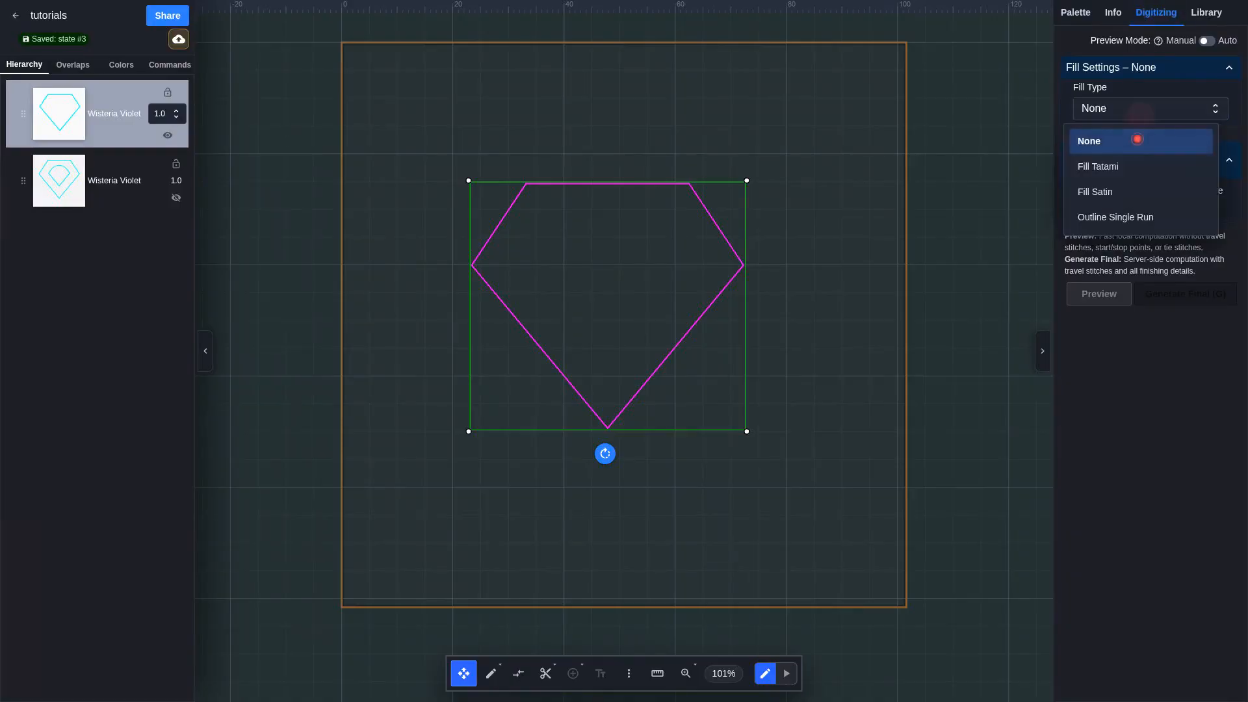
{"action": "left_click", "coordinate": [1093, 164]}
{"action": "left_click", "coordinate": [1197, 41]}
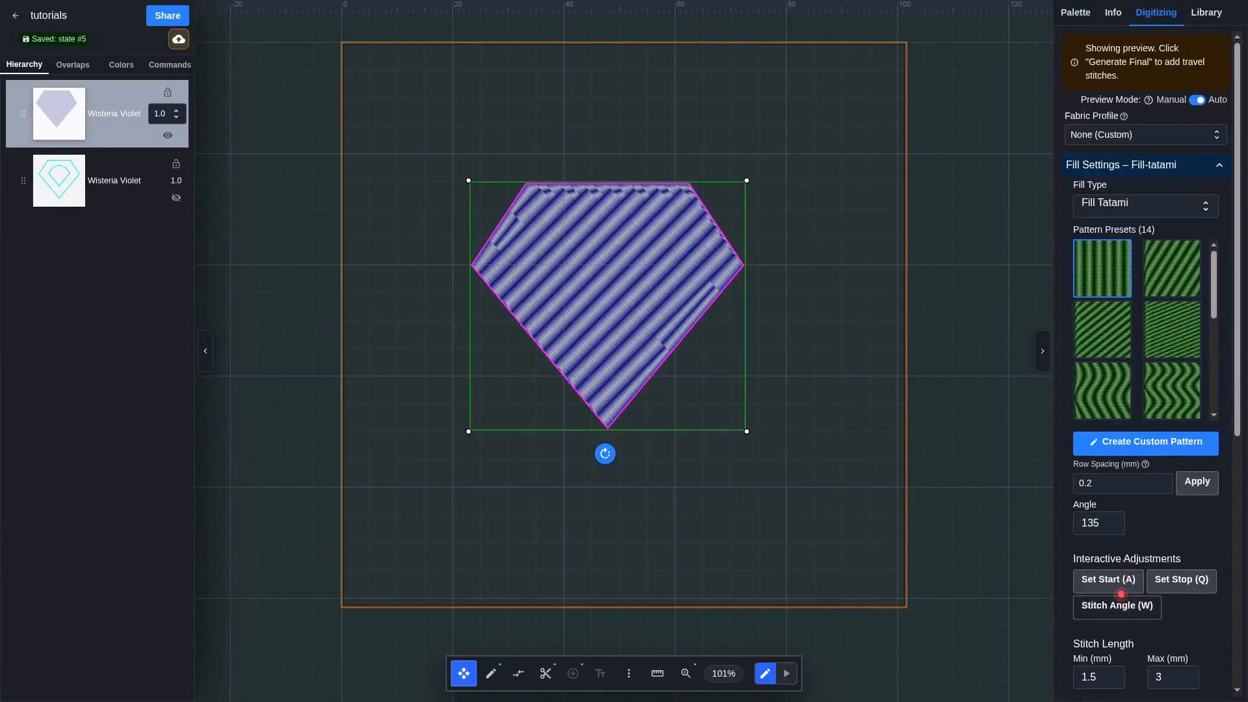
- Apply a custom ten-line pattern with offsets from 0 to 90% and spacings 0.25, 0.30, 0.38, 0.48, 0.60 mm, then mirrored back to 0.25
{"action": "left_click", "coordinate": [1129, 445]}
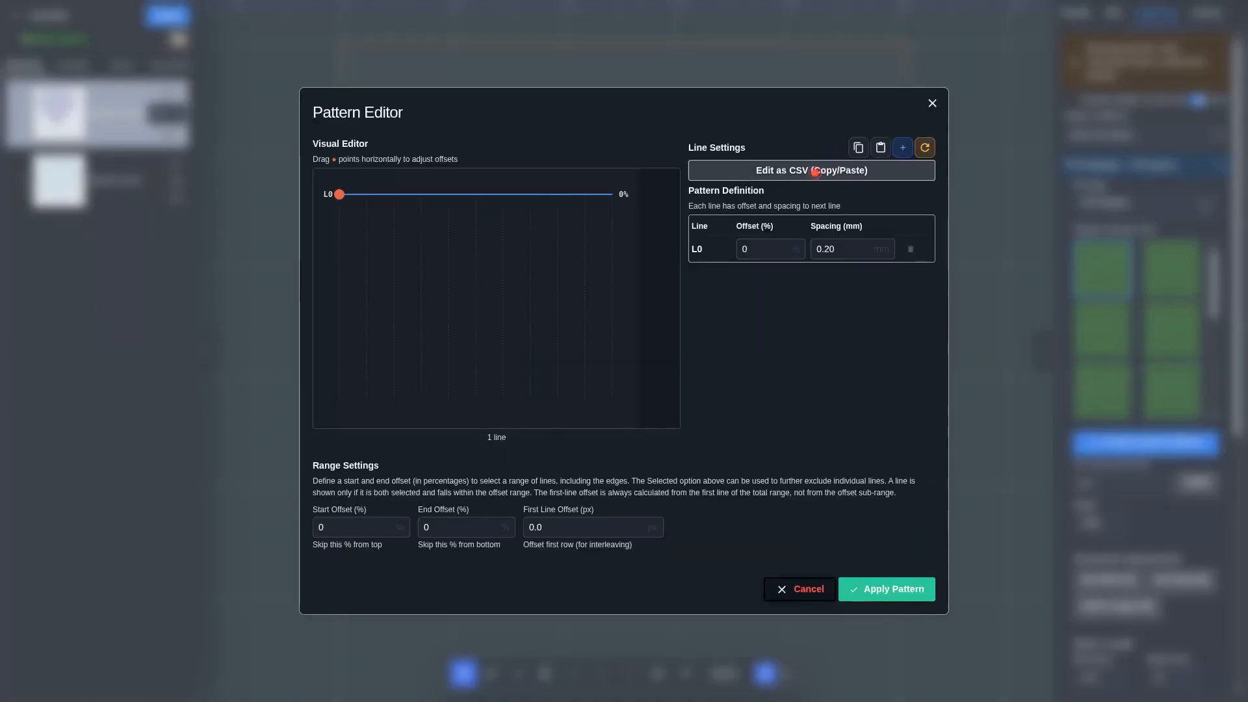
{"action": "left_click", "coordinate": [843, 174]}
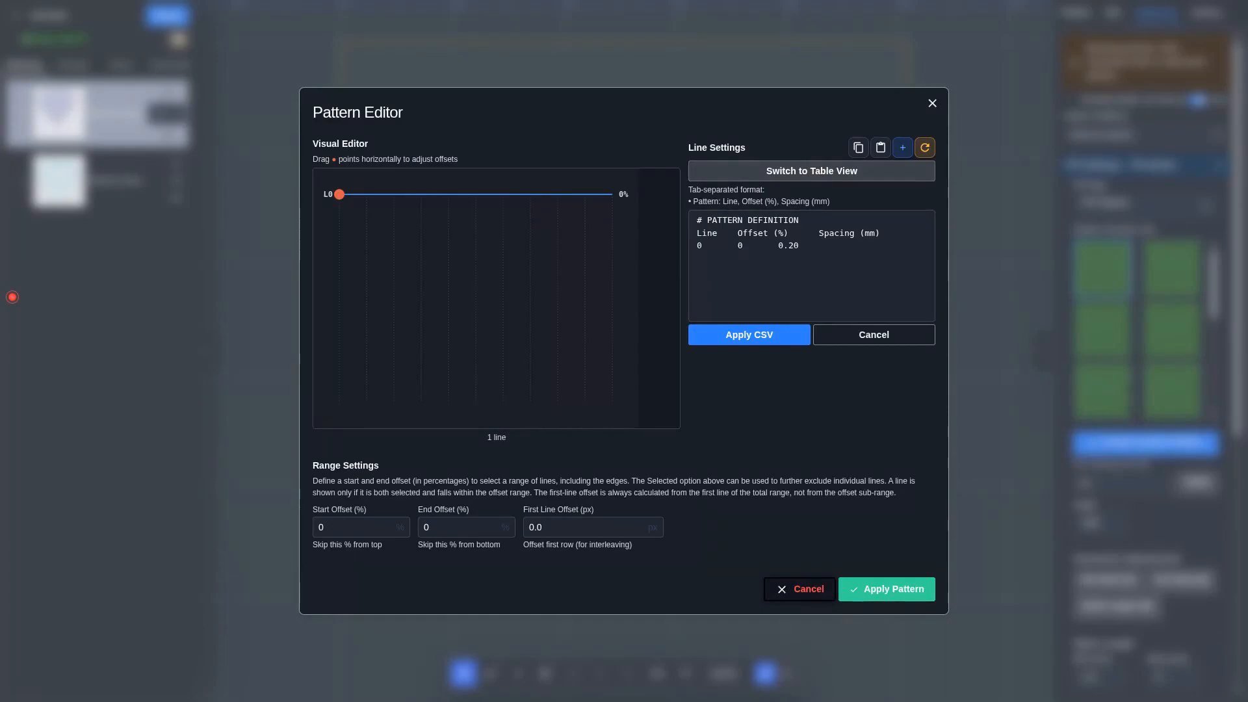
{"action": "left_click", "coordinate": [866, 285]}
{"action": "left_click_drag", "start_coordinate": [821, 252], "coordinate": [699, 250]}
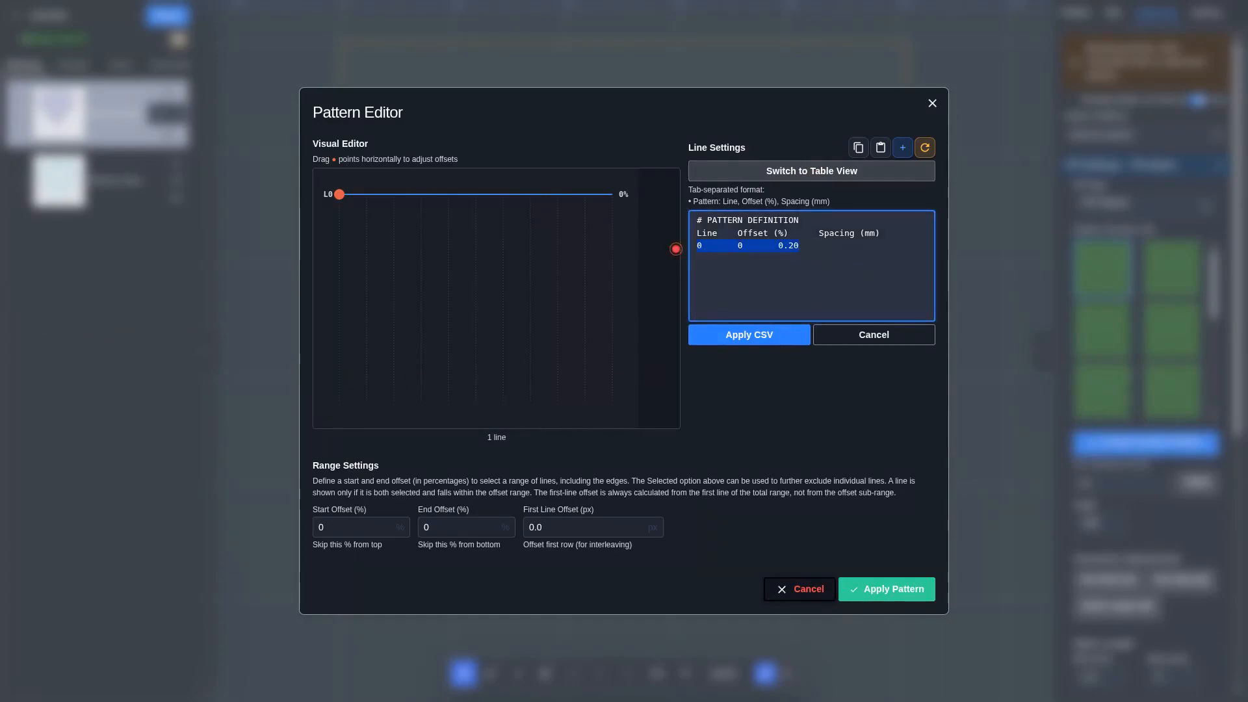
{"action": "type", "text": "0\t0\t0.25 1\t10\t0.30 2\t20\t0.38 3\t30\t0.48 4\t40\t0.60 5\t50\t0.60 6\t60\t0.48 7\t70\t0.38 8\t80\t0.30 9\t90\t0.25"}
{"action": "left_click", "coordinate": [752, 396]}
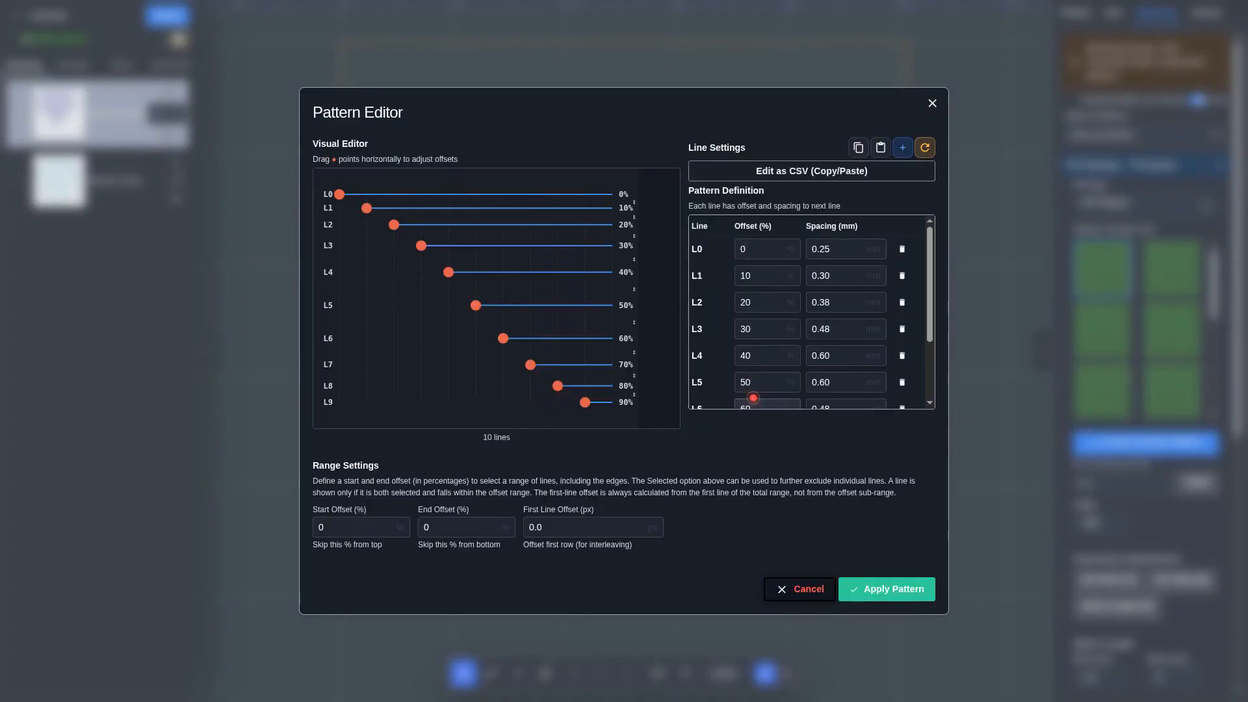
{"action": "left_click", "coordinate": [871, 589]}
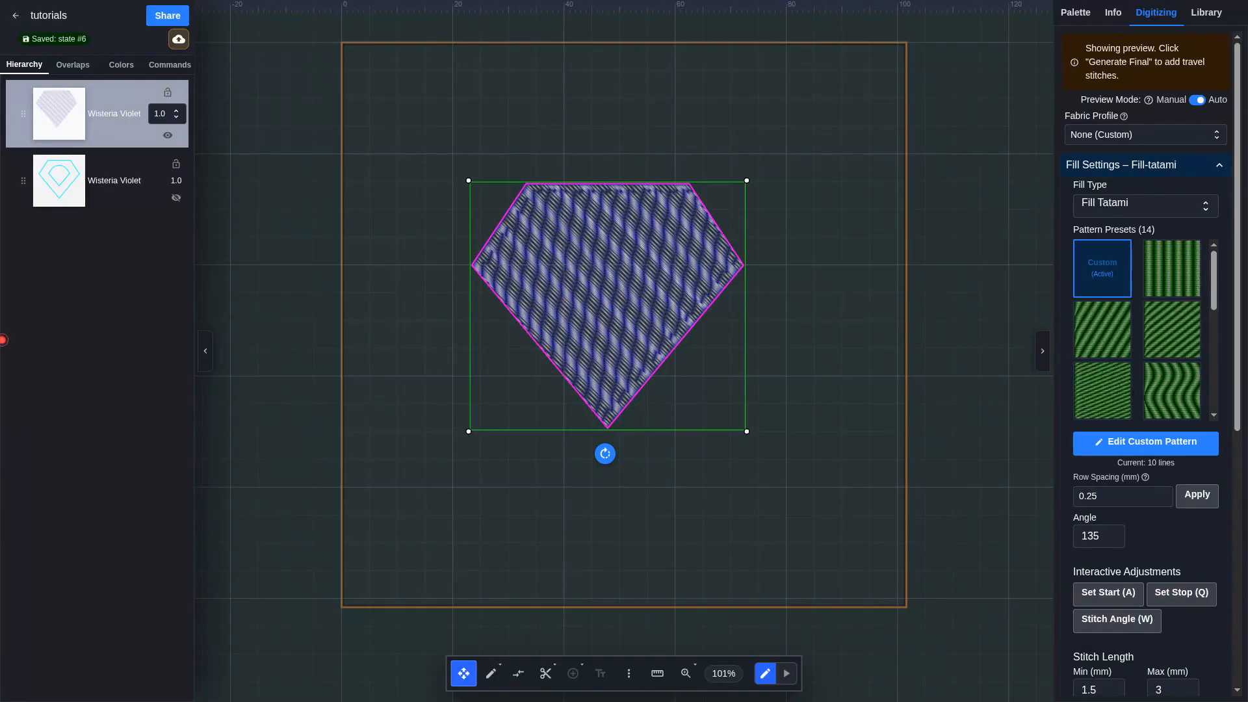
- Replace the custom pattern with eight lines alternating 0 and 50% offset, spaced 0.90, 0.75, 0.60, 0.48, 0.38, 0.30, 0.25 and 0.22 mm
{"action": "left_click", "coordinate": [1105, 442]}
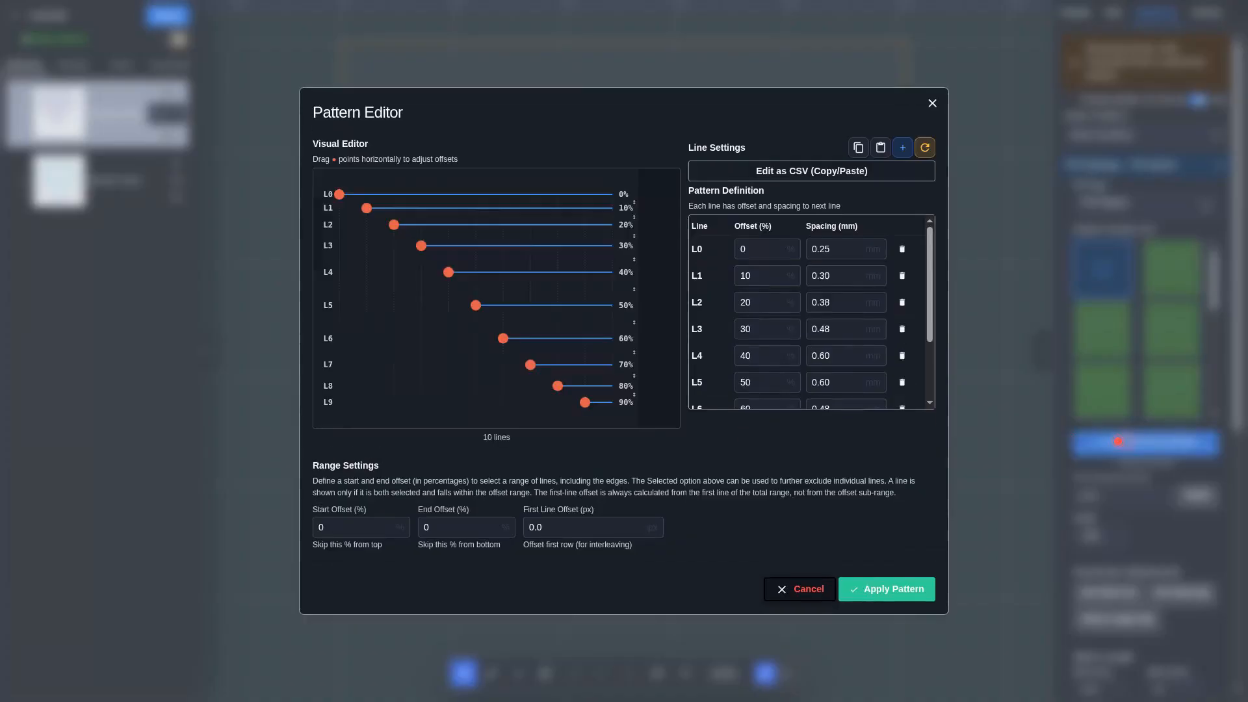
{"action": "left_click", "coordinate": [795, 169]}
{"action": "left_click_drag", "start_coordinate": [808, 361], "coordinate": [690, 242]}
{"action": "key", "text": "ctrl+v"}
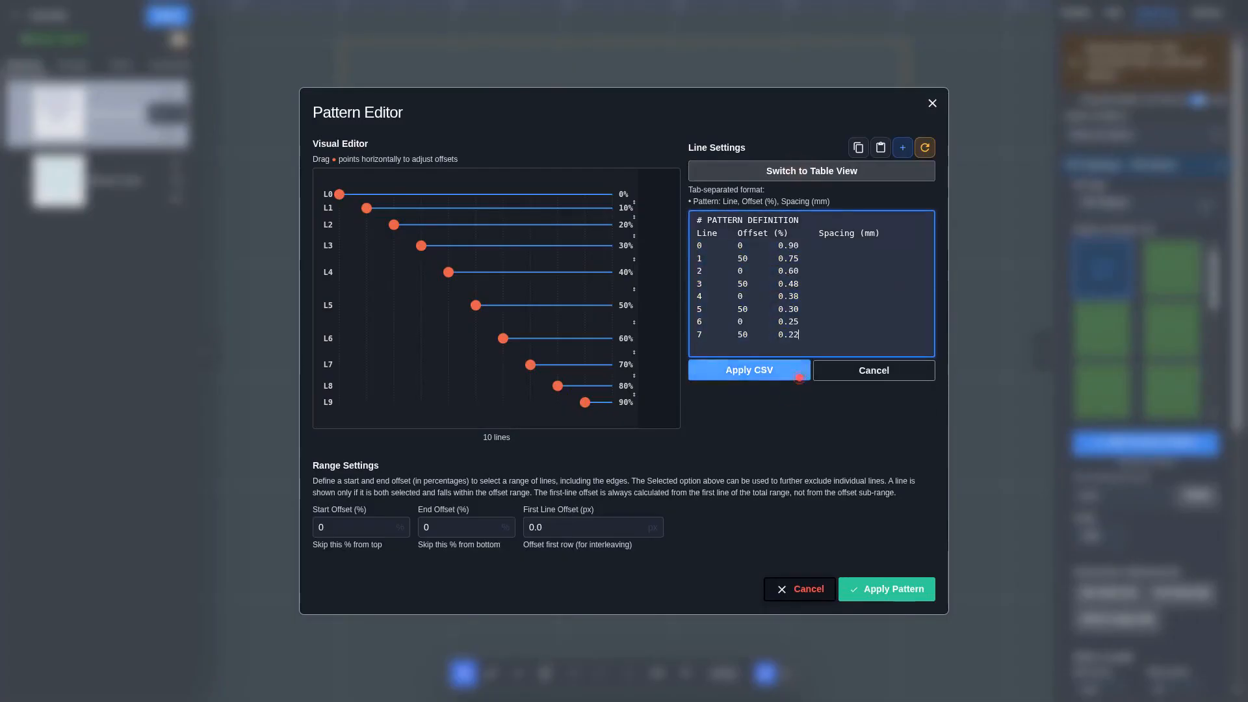
{"action": "left_click", "coordinate": [779, 396]}
{"action": "left_click", "coordinate": [880, 589]}
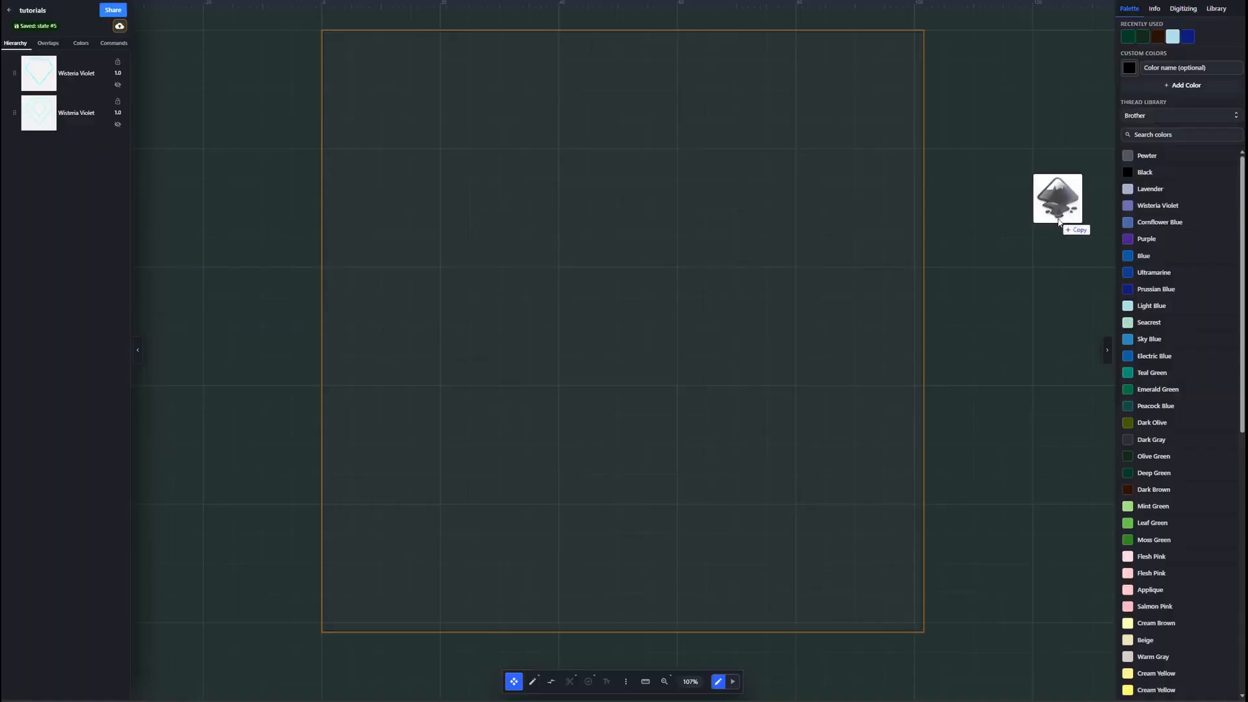
- Import the sunny_24dp sun icon onto the canvas, and select its two concentric circles inside the expanded group
{"action": "left_click_drag", "start_coordinate": [1070, 195], "coordinate": [601, 290]}
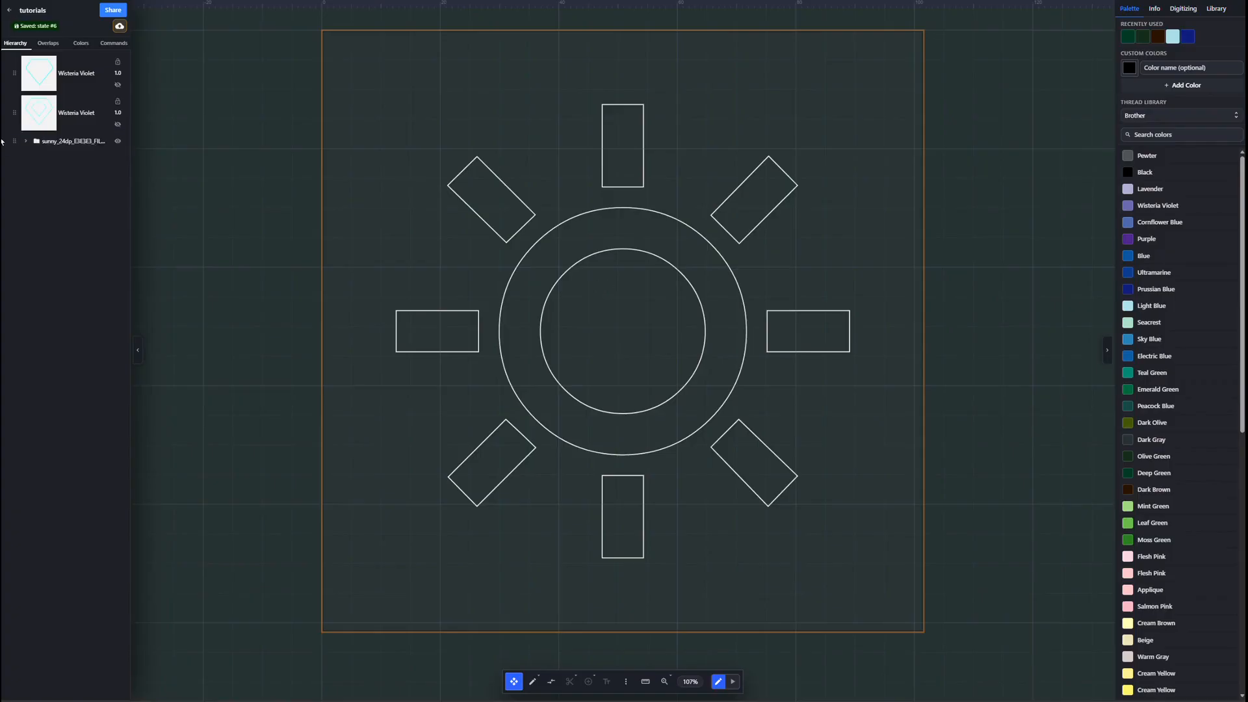
{"action": "left_click", "coordinate": [27, 144]}
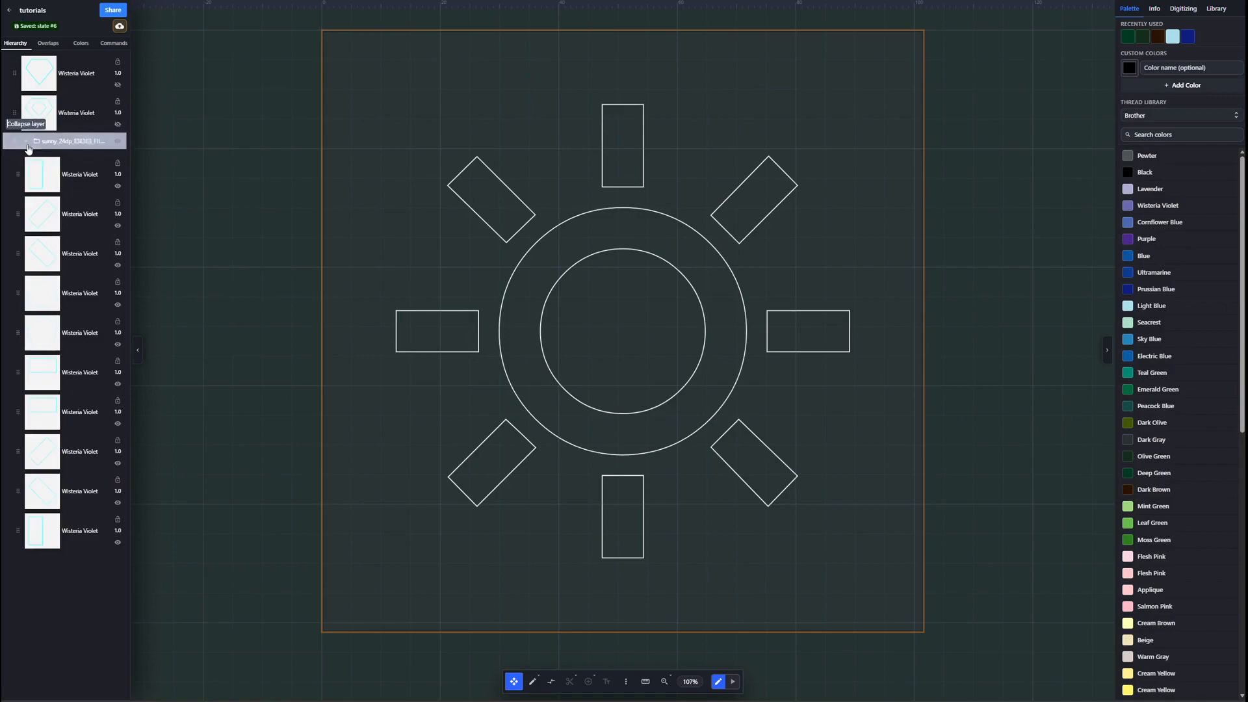
{"action": "left_click", "coordinate": [72, 190]}
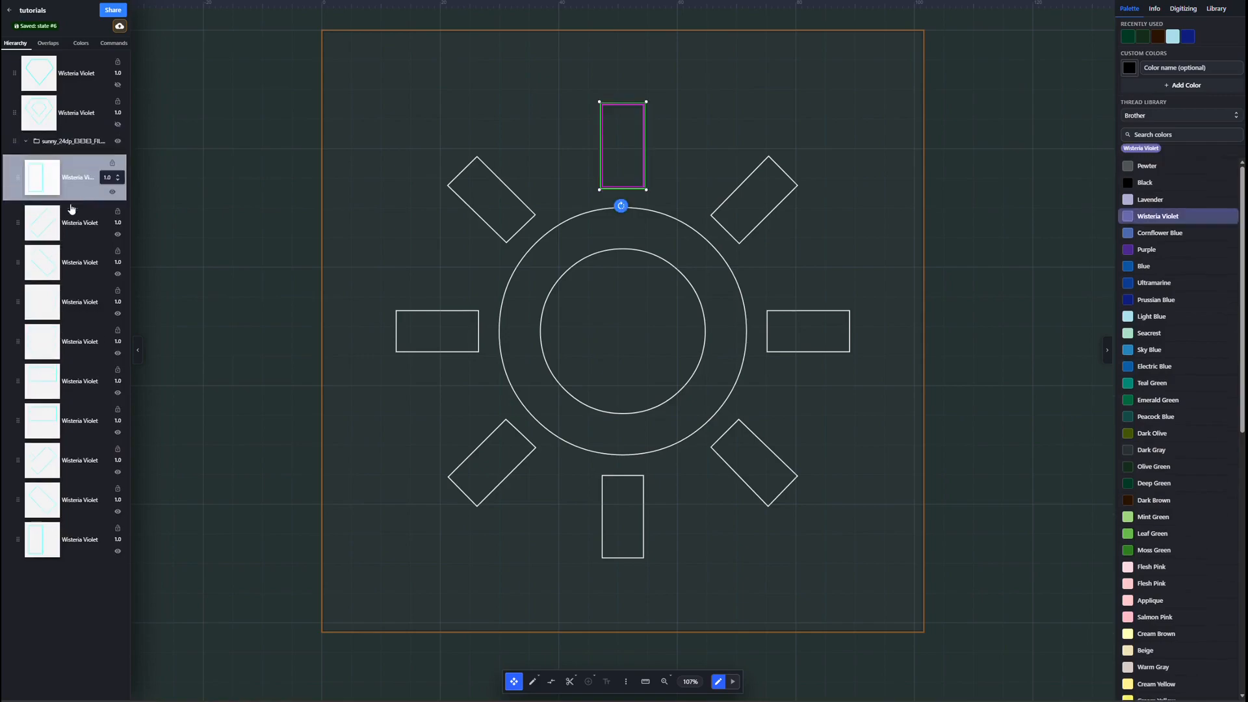
{"action": "left_click", "coordinate": [79, 538]}
{"action": "left_click", "coordinate": [78, 333]}
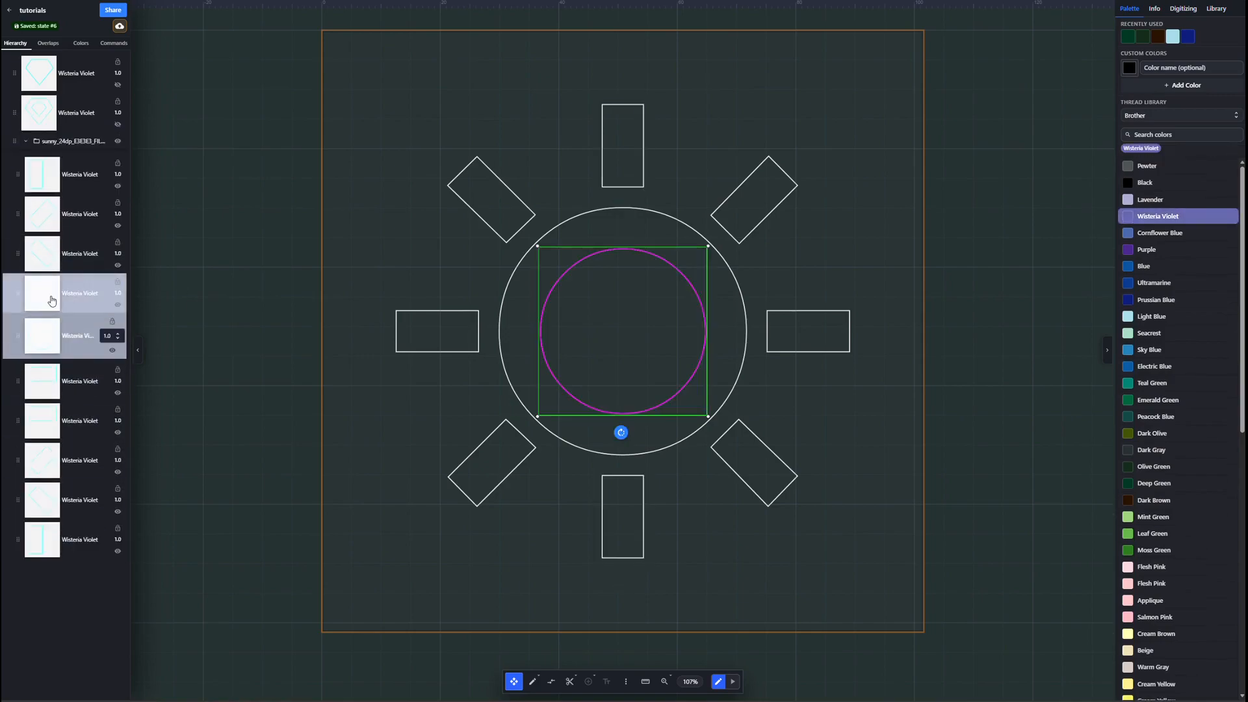
{"action": "left_click", "coordinate": [79, 294], "text": "shift"}
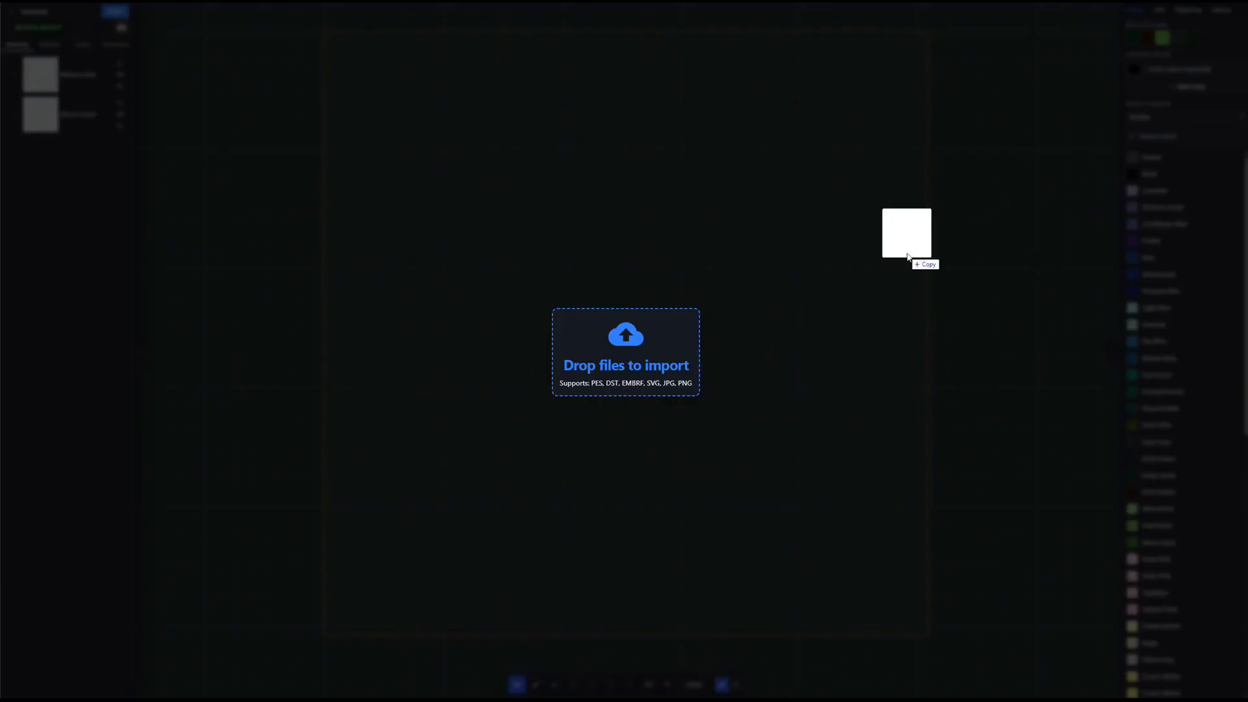
- Import seagull-7282992_1920.png onto the canvas and move the image so it fits inside the hoop boundary
{"action": "left_click_drag", "start_coordinate": [916, 252], "coordinate": [598, 281]}
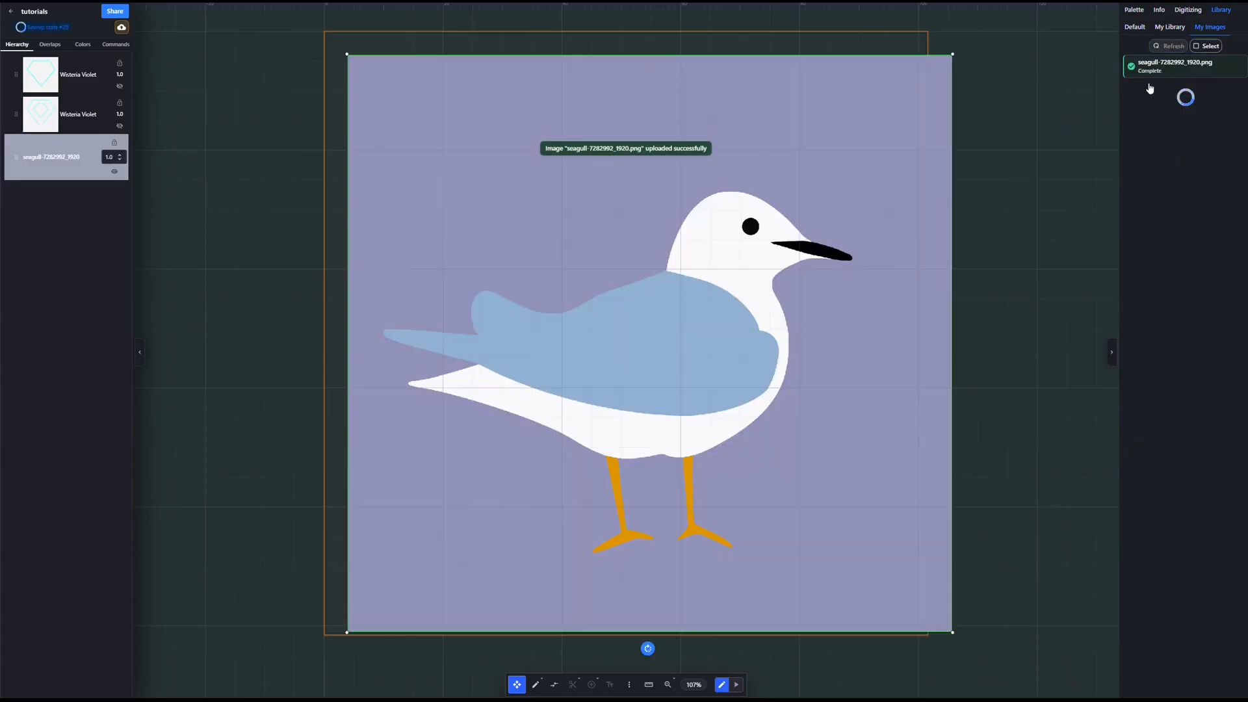
{"action": "left_click_drag", "start_coordinate": [771, 259], "coordinate": [746, 251]}
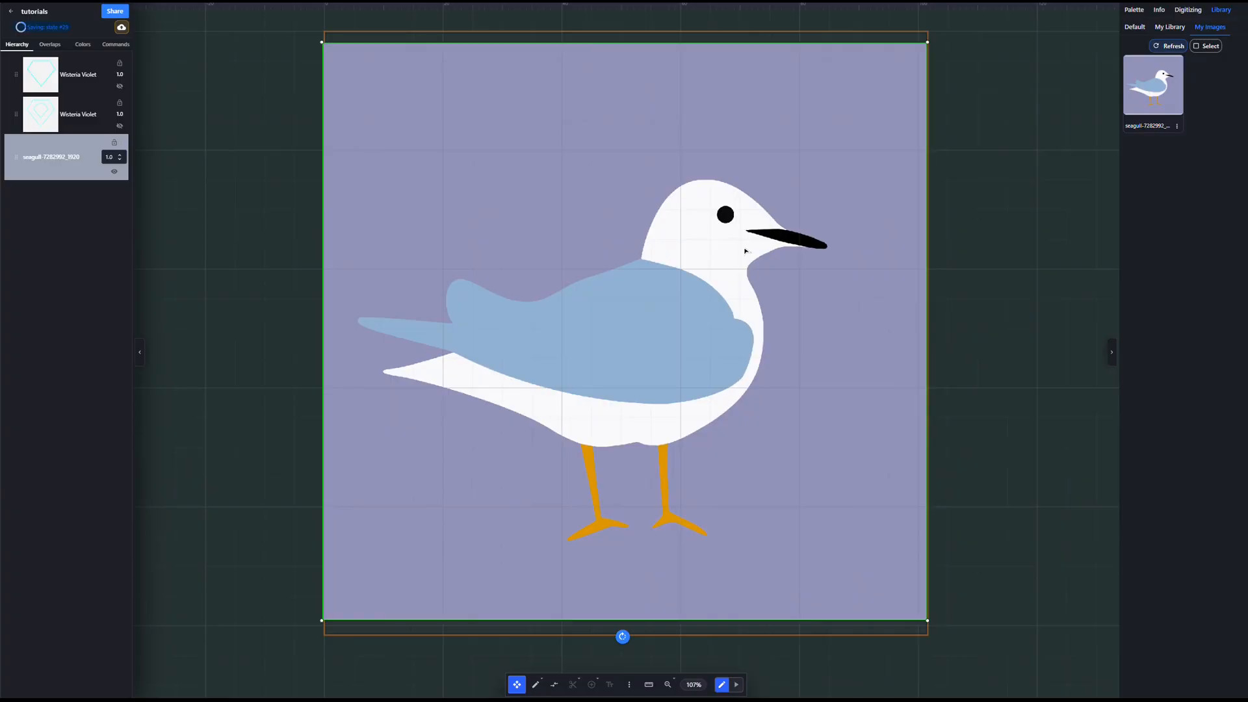
- Trace the seagull image into vector outlines and hide the original image
{"action": "left_click", "coordinate": [634, 688]}
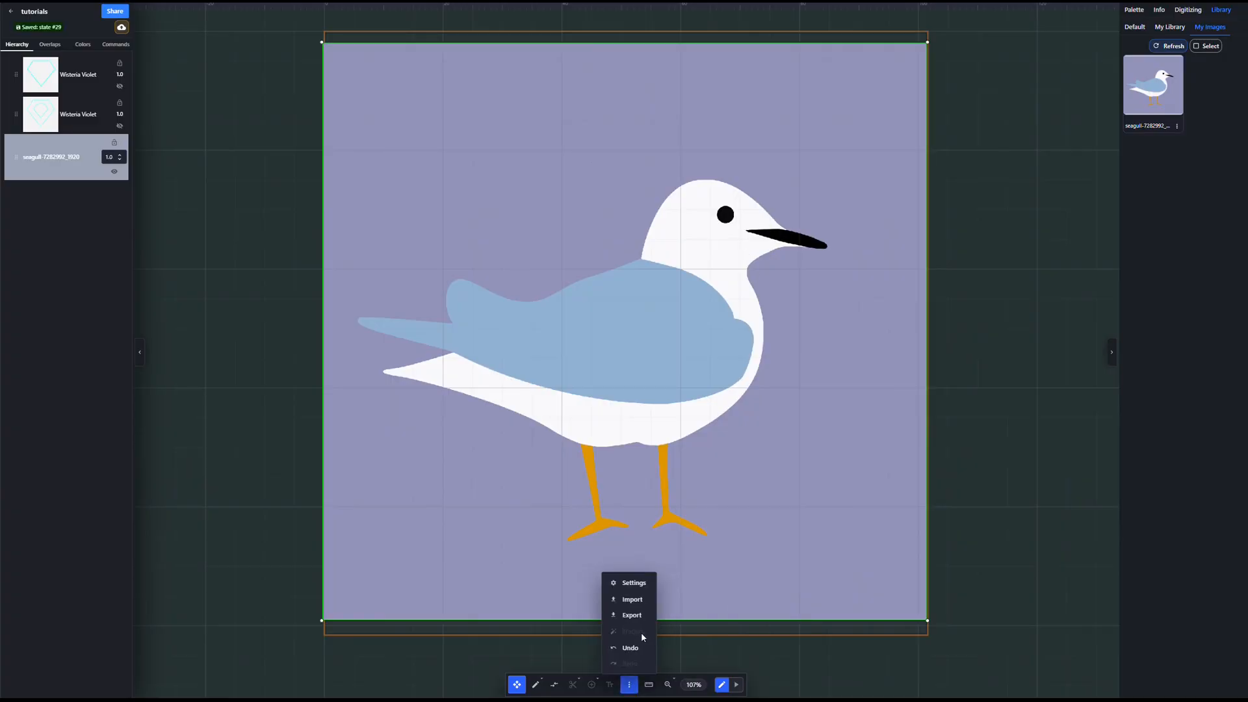
{"action": "left_click", "coordinate": [112, 173]}
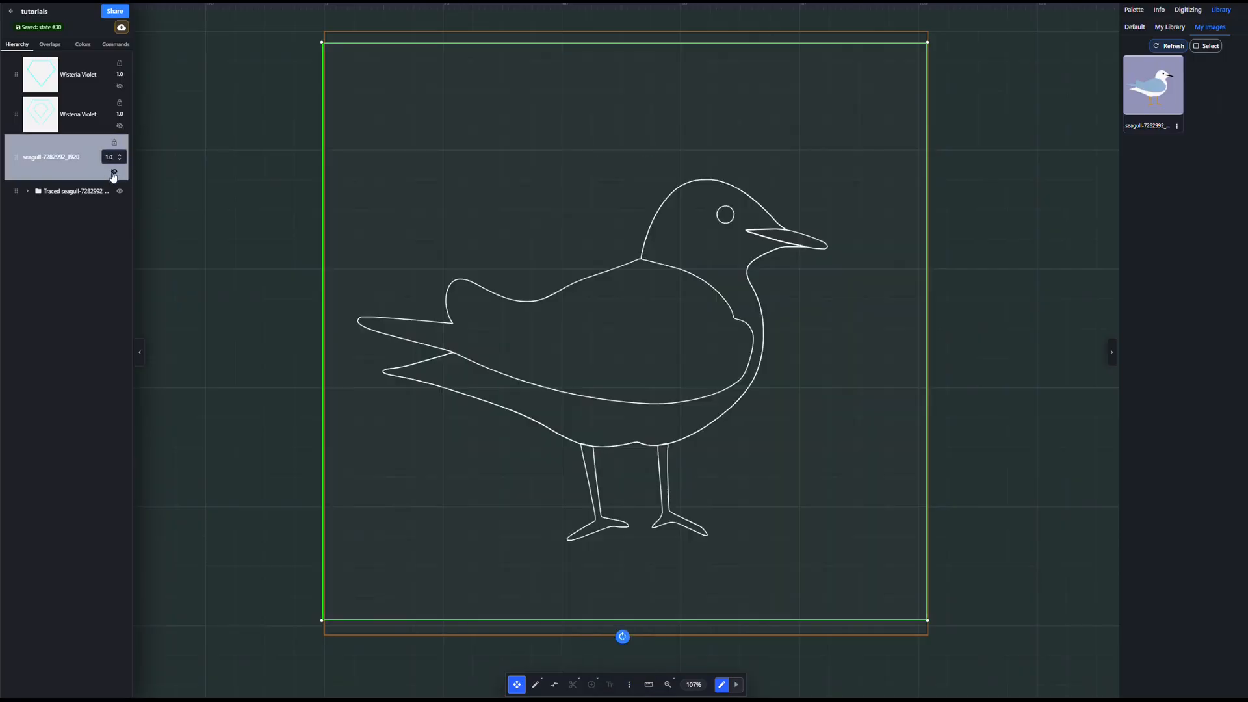
- Expand the traced seagull group and select its outline layers one after another to check which part each covers
{"action": "left_click", "coordinate": [28, 192]}
{"action": "left_click", "coordinate": [74, 233]}
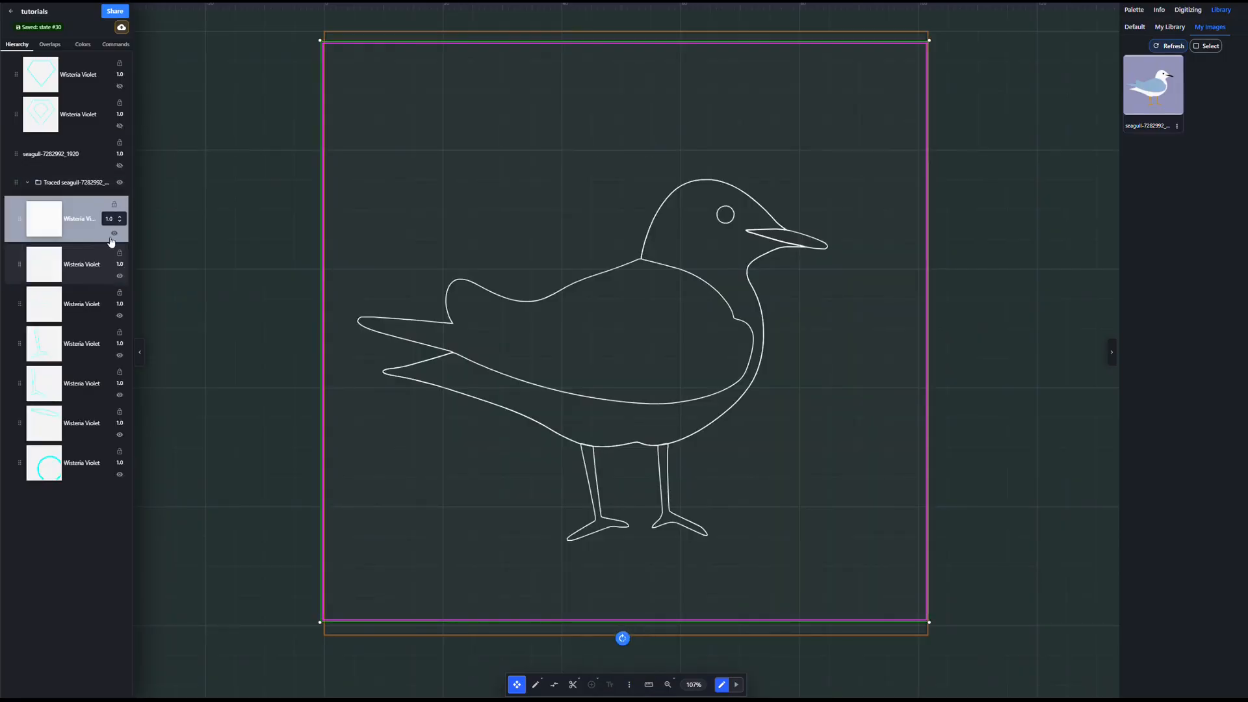
{"action": "left_click", "coordinate": [109, 262]}
{"action": "left_click", "coordinate": [95, 301]}
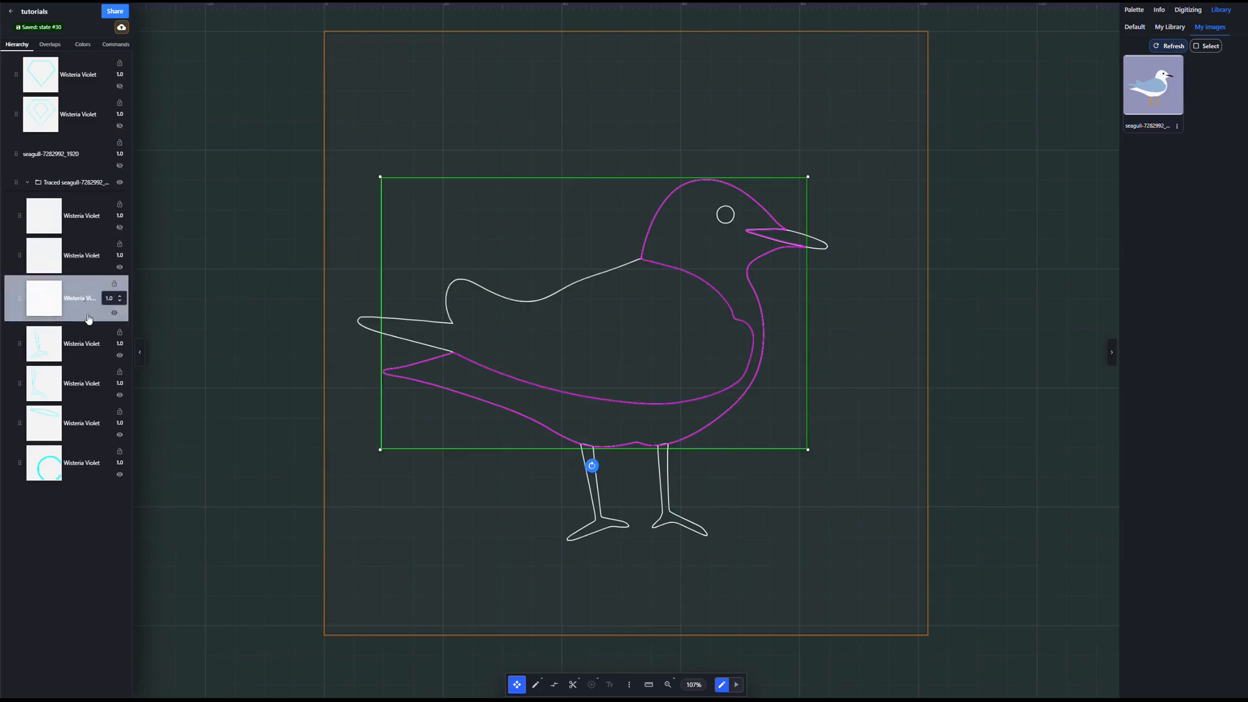
{"action": "left_click", "coordinate": [90, 338]}
{"action": "left_click", "coordinate": [91, 384]}
{"action": "left_click", "coordinate": [92, 423]}
{"action": "left_click", "coordinate": [92, 462]}
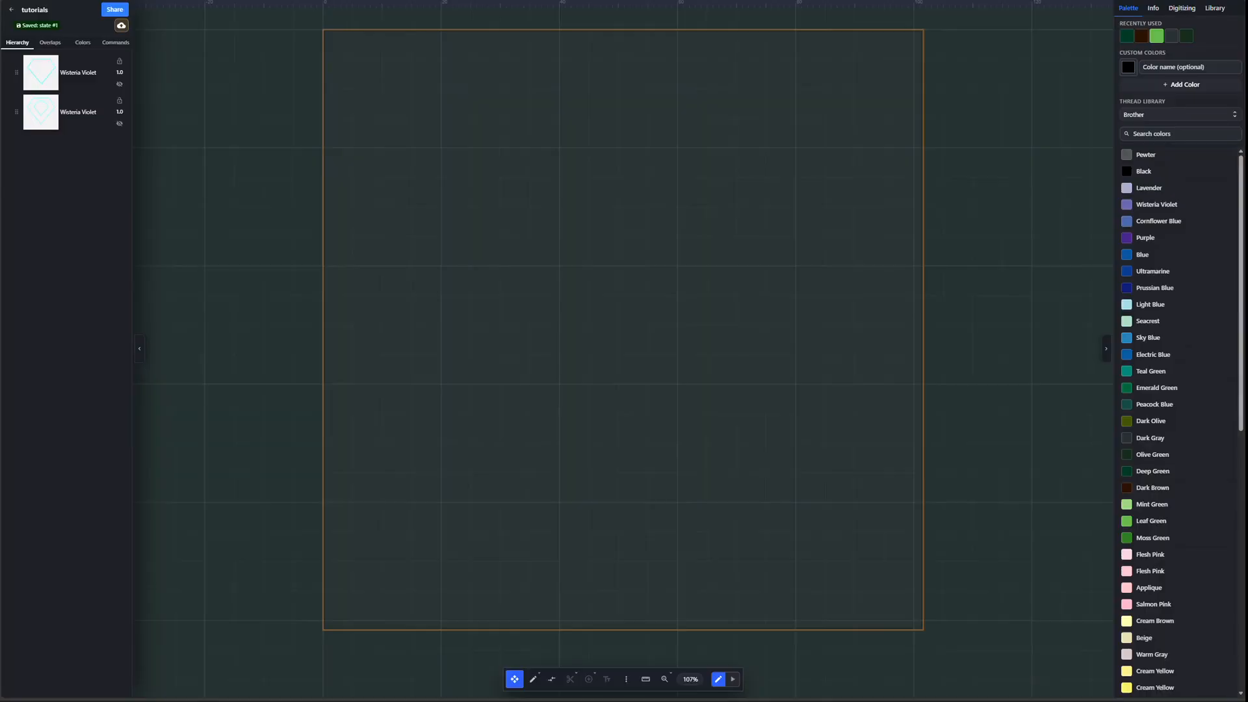
- Import the test4.pes design onto the canvas, then shrink its green tree and move it down and slightly right
{"action": "left_click_drag", "start_coordinate": [1247, 240], "coordinate": [606, 296]}
{"action": "left_click", "coordinate": [602, 380]}
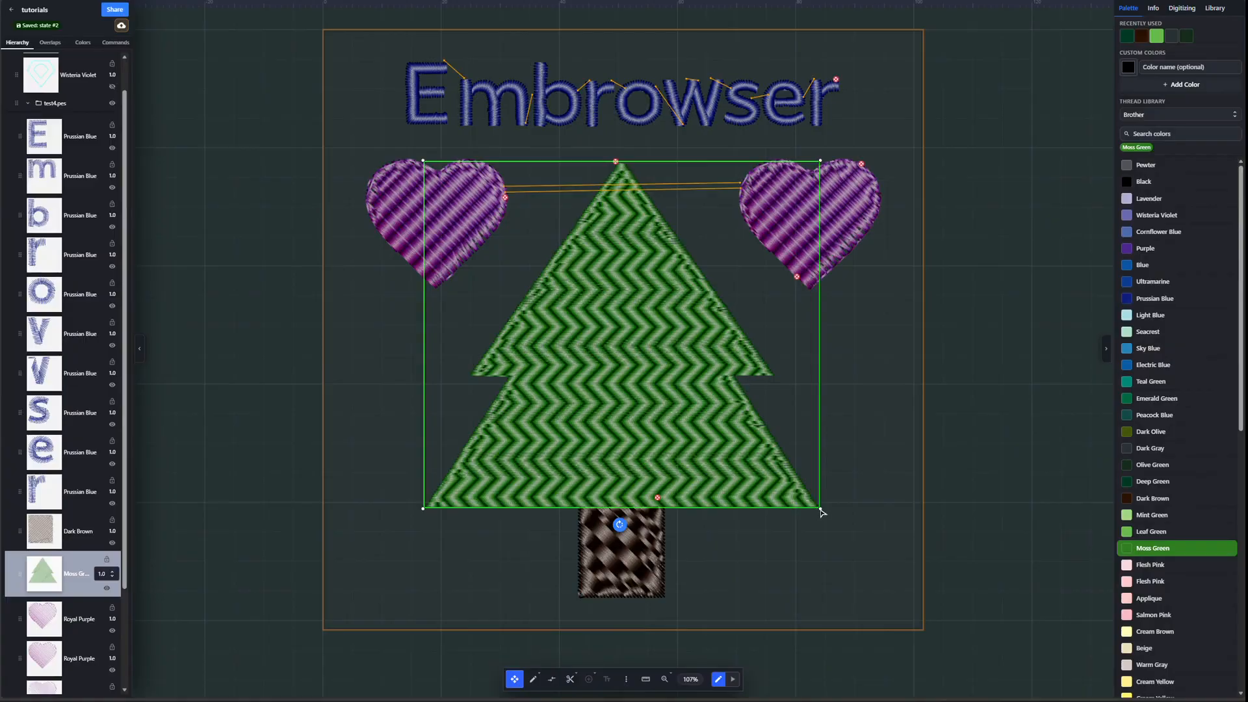
{"action": "left_click_drag", "start_coordinate": [821, 510], "coordinate": [744, 461]}
{"action": "left_click_drag", "start_coordinate": [655, 413], "coordinate": [688, 458]}
- Open the green tree's stitch points for editing, select them all, and pull the starting stitch at the tip up and to the left
{"action": "right_click", "coordinate": [688, 458]}
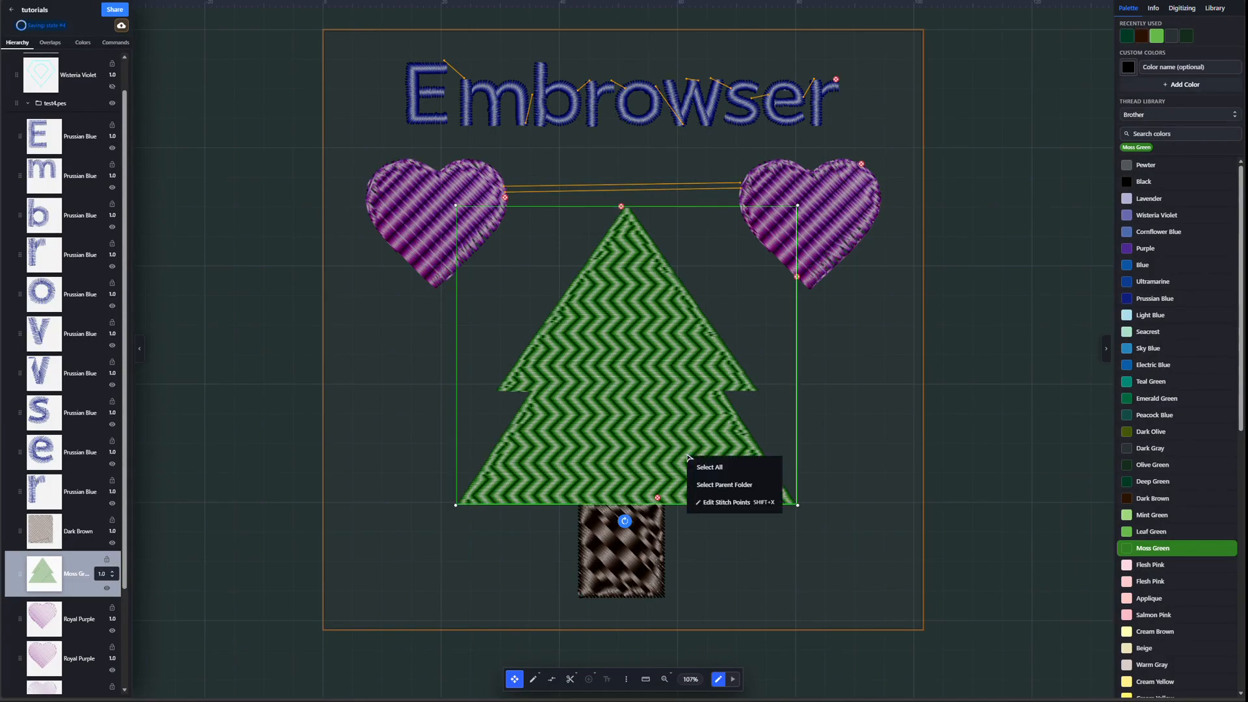
{"action": "left_click", "coordinate": [722, 503]}
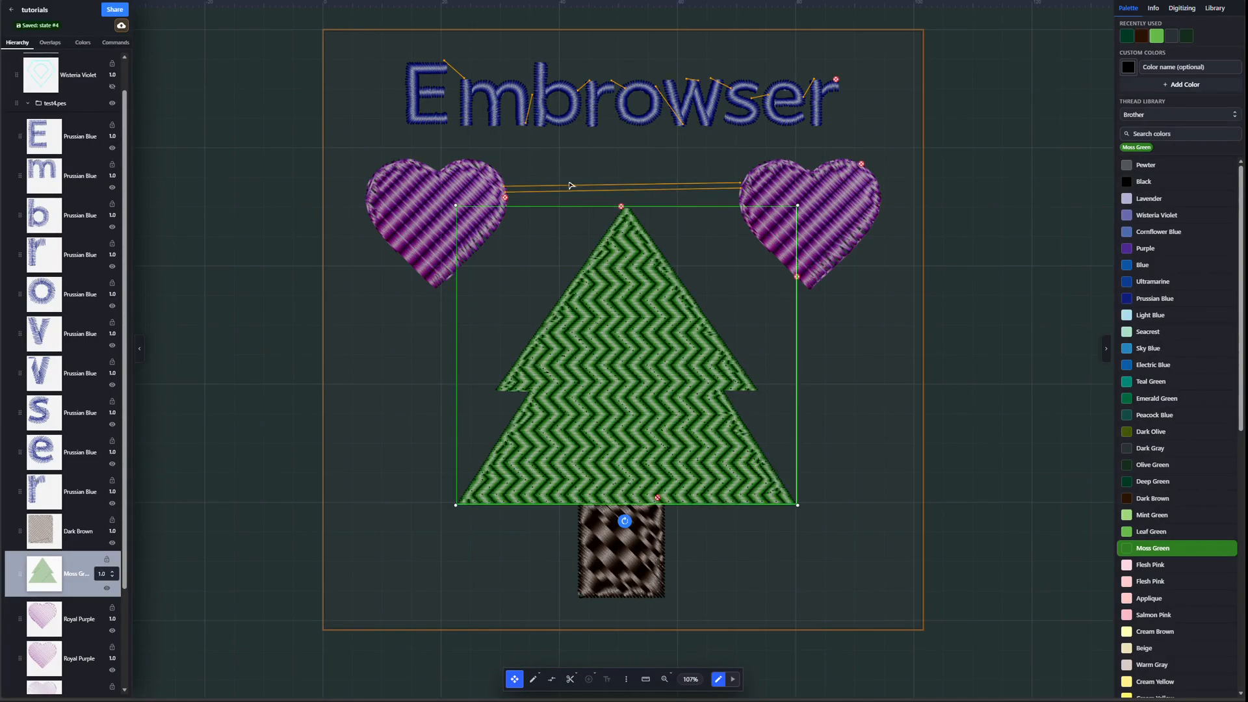
{"action": "scroll", "coordinate": [599, 237], "scroll_direction": "up", "scroll_amount": 6}
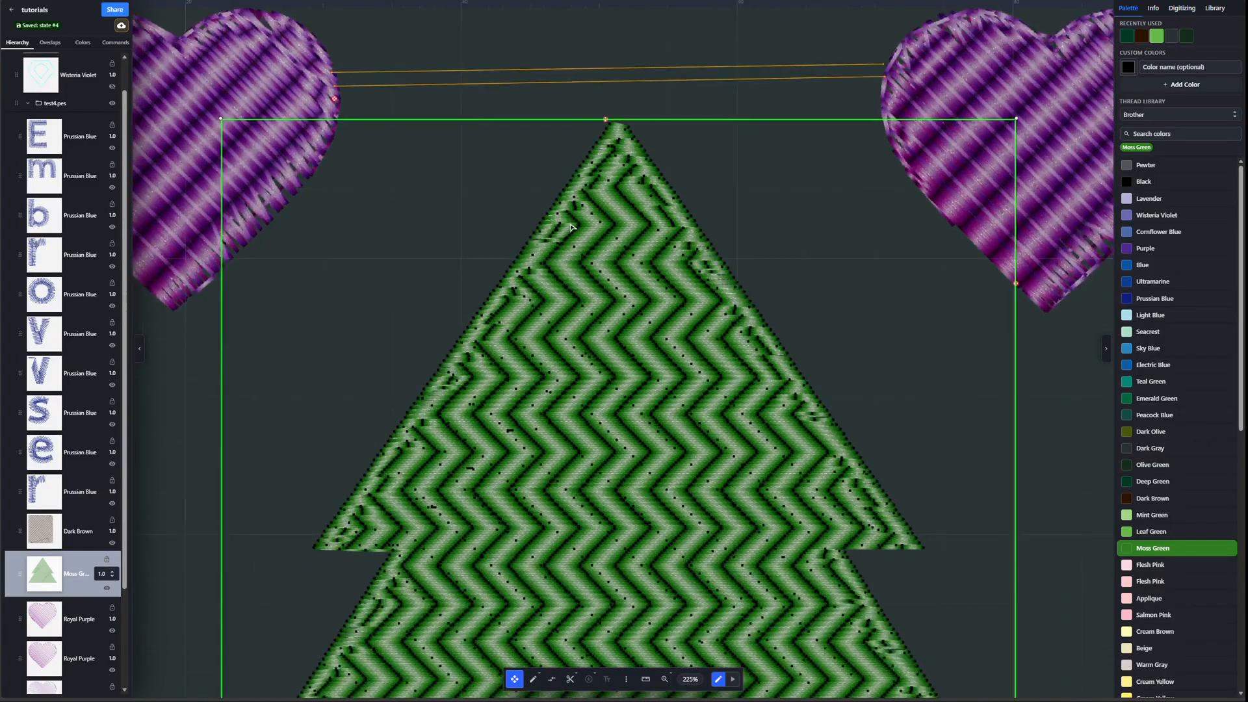
{"action": "scroll", "coordinate": [563, 212], "scroll_direction": "down", "scroll_amount": 3}
{"action": "left_click_drag", "start_coordinate": [359, 142], "coordinate": [871, 594]}
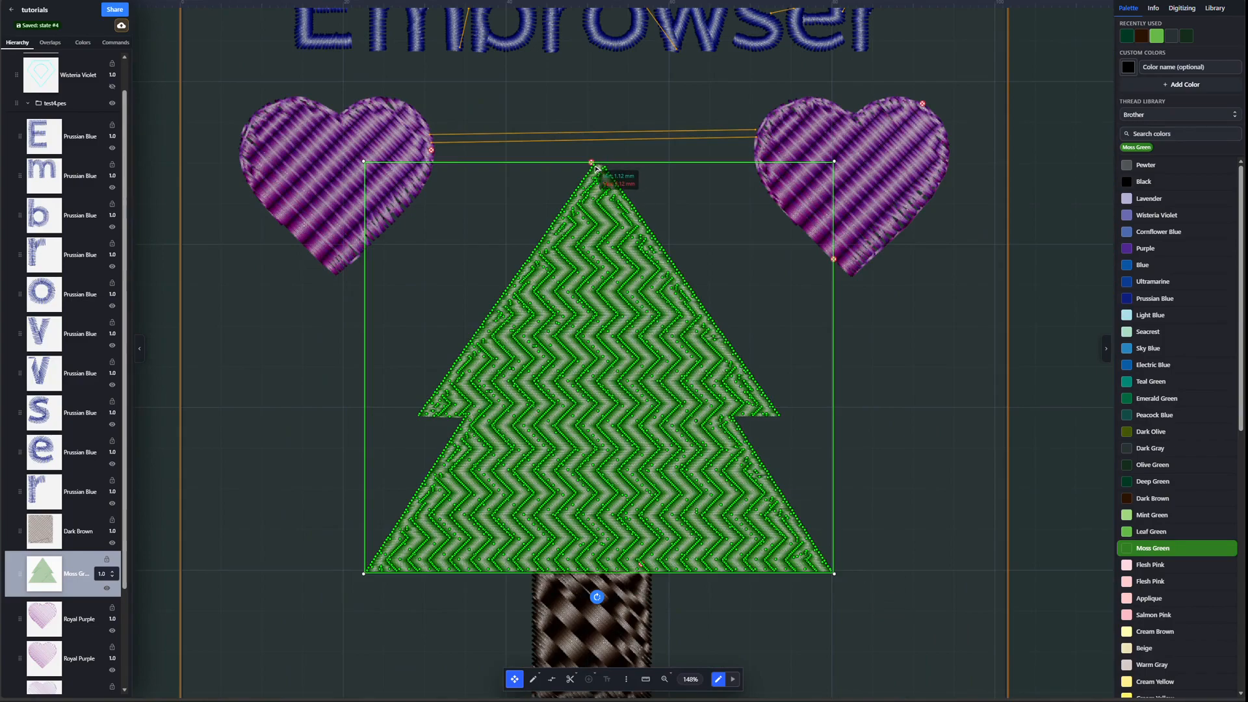
{"action": "scroll", "coordinate": [596, 187], "scroll_direction": "up", "scroll_amount": 5}
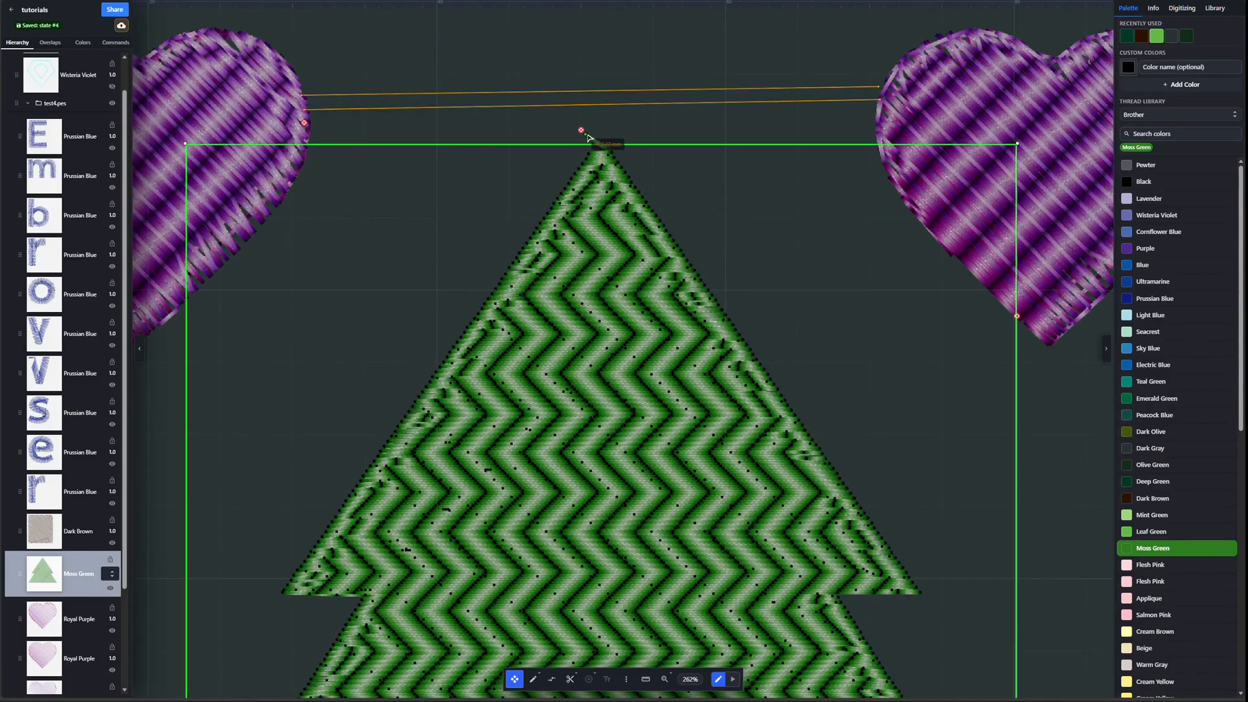
- Add a stitch point at the green tree's tip and move it up and to the right
{"action": "right_click", "coordinate": [600, 144]}
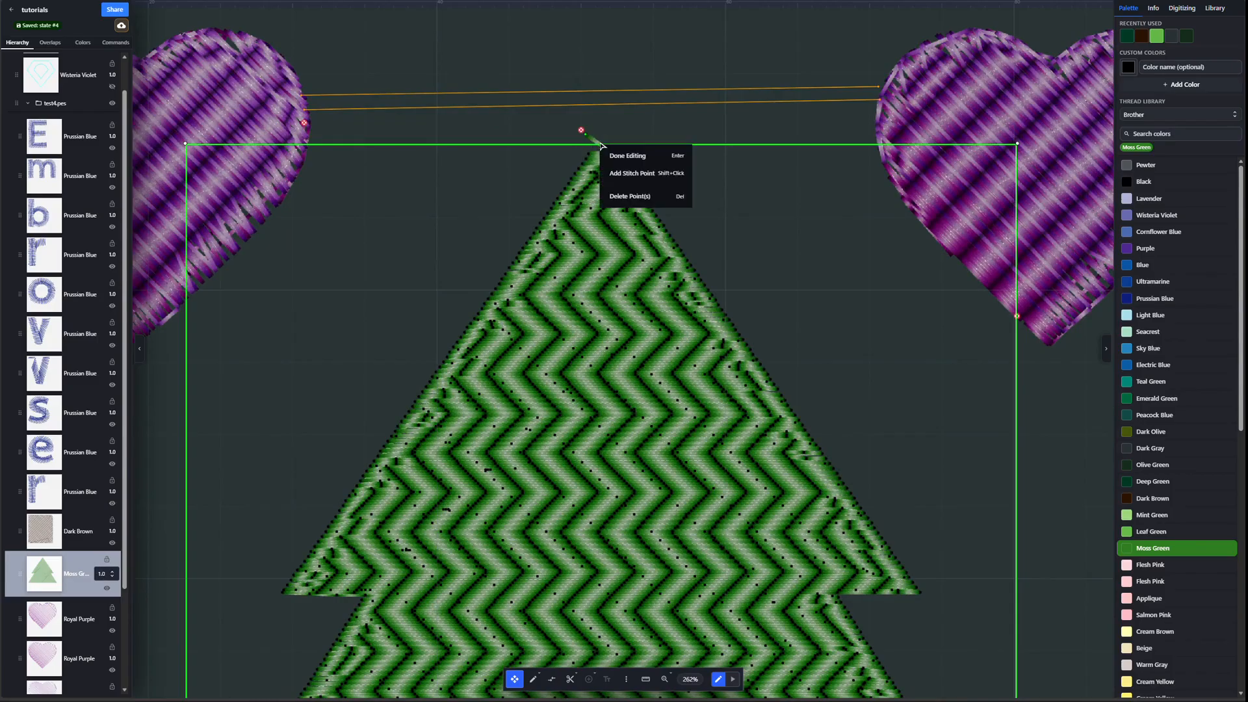
{"action": "left_click", "coordinate": [615, 176]}
{"action": "left_click_drag", "start_coordinate": [597, 141], "coordinate": [626, 127]}
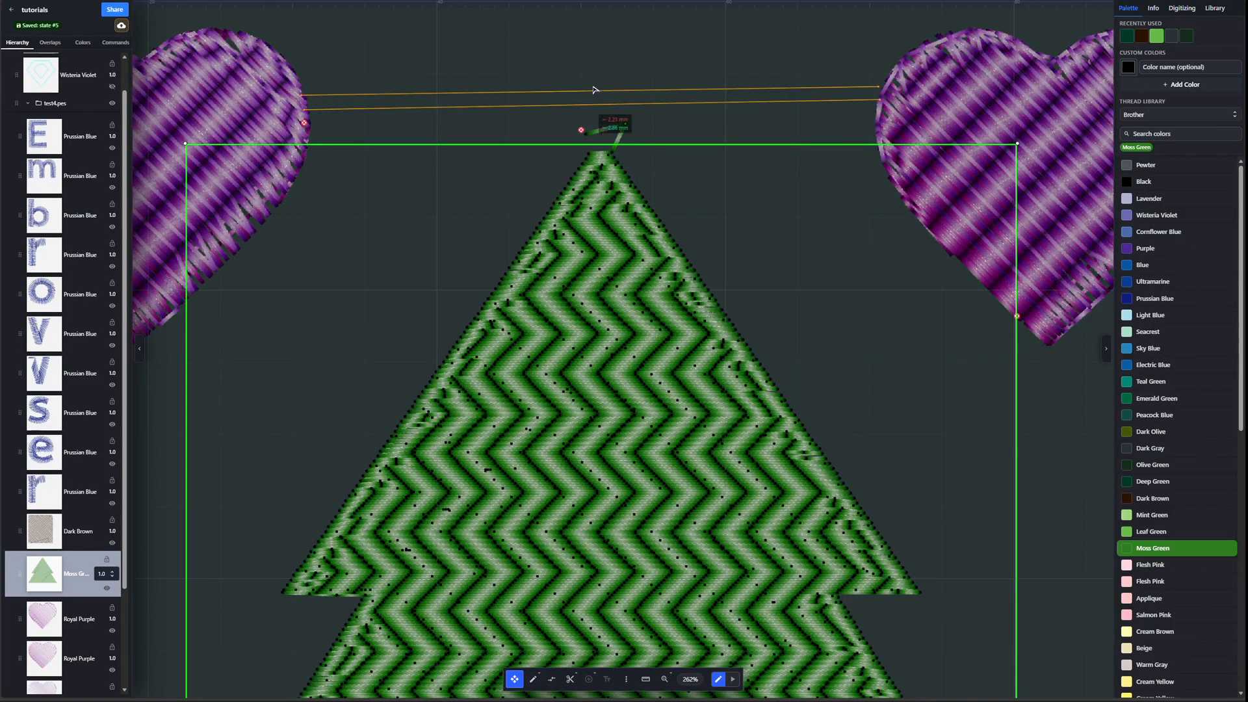
{"action": "right_click", "coordinate": [610, 130]}
{"action": "left_click", "coordinate": [615, 139]}
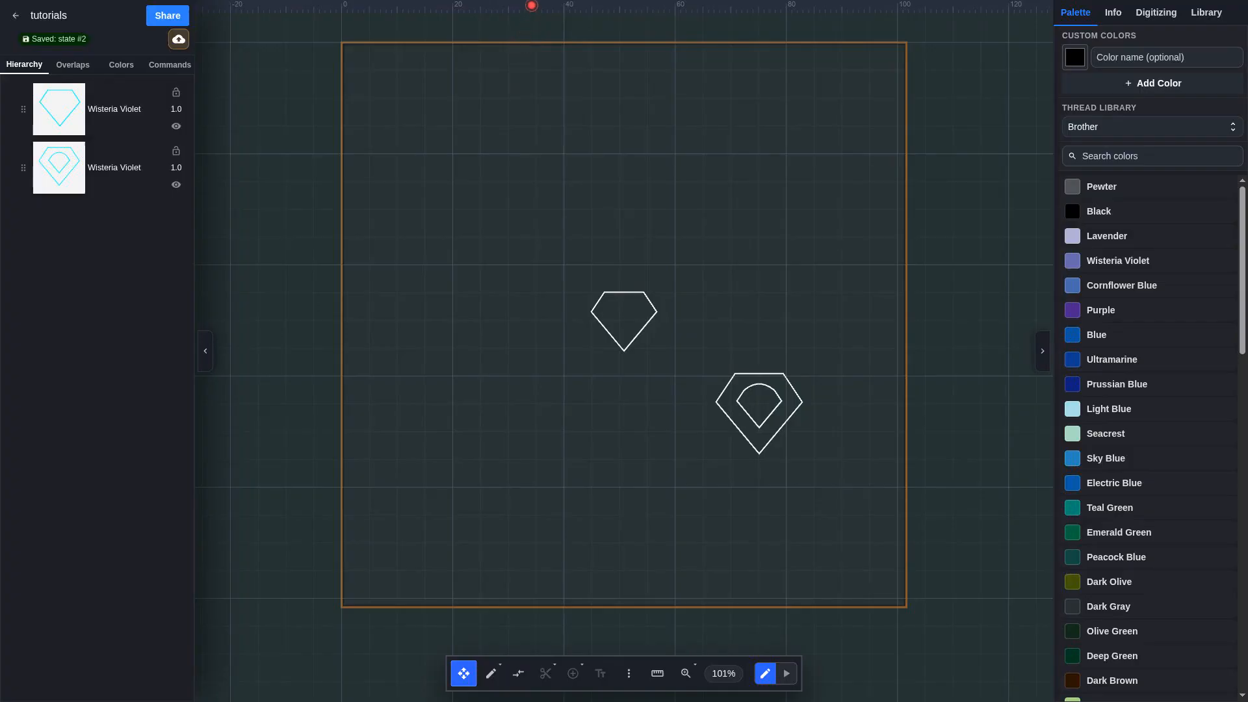
- Collapse the hierarchy panel and place a horizontal guide at 40 mm and a vertical guide at about 50 mm
{"action": "left_click_drag", "start_coordinate": [532, 5], "coordinate": [549, 282]}
{"action": "left_click", "coordinate": [209, 351]}
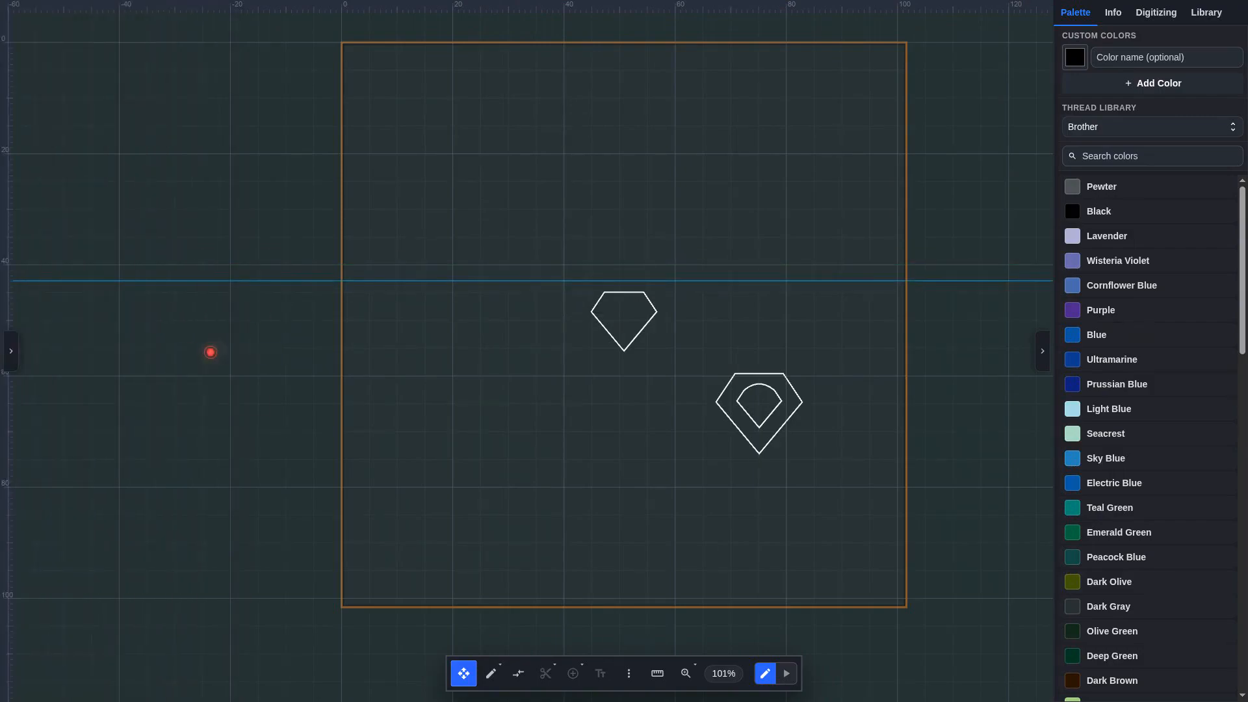
{"action": "left_click_drag", "start_coordinate": [8, 261], "coordinate": [623, 273]}
{"action": "left_click_drag", "start_coordinate": [767, 280], "coordinate": [768, 265]}
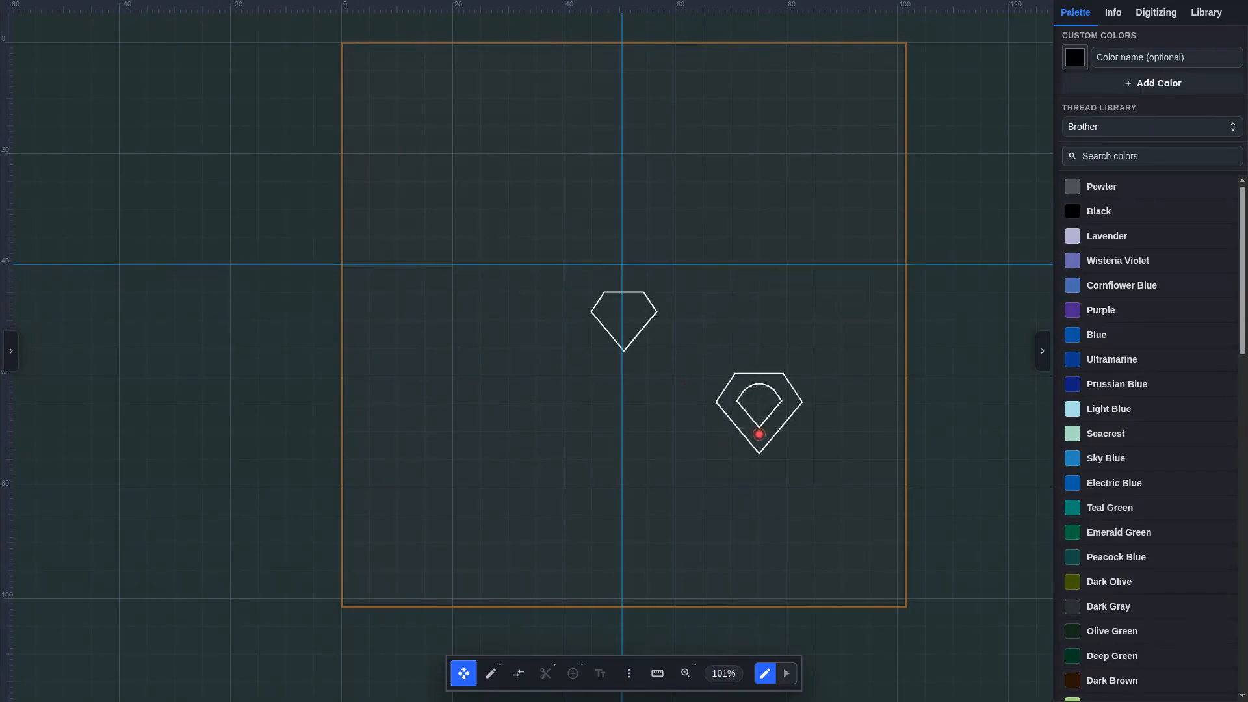
- Rest both gem outlines on the horizontal guide, one on each side of the vertical guide, and delete the two guides
{"action": "left_click_drag", "start_coordinate": [637, 337], "coordinate": [667, 230]}
{"action": "left_click_drag", "start_coordinate": [755, 416], "coordinate": [544, 217]}
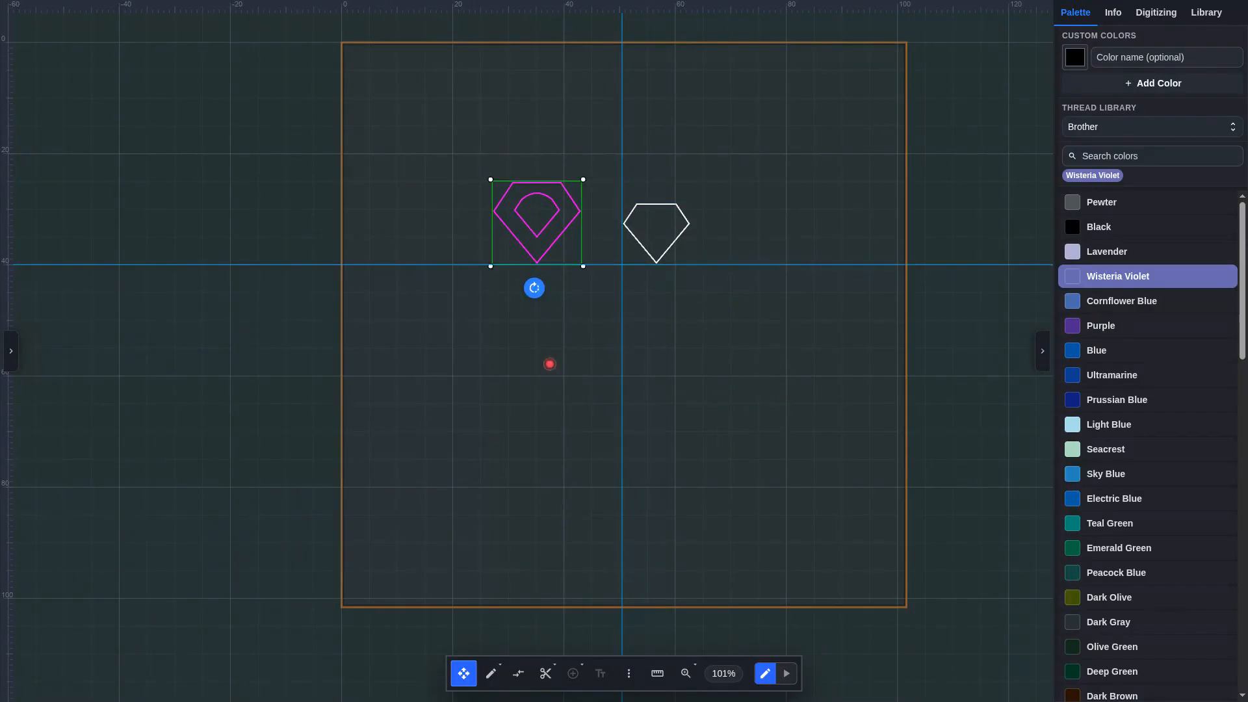
{"action": "left_click", "coordinate": [392, 271]}
{"action": "key", "text": "Delete"}
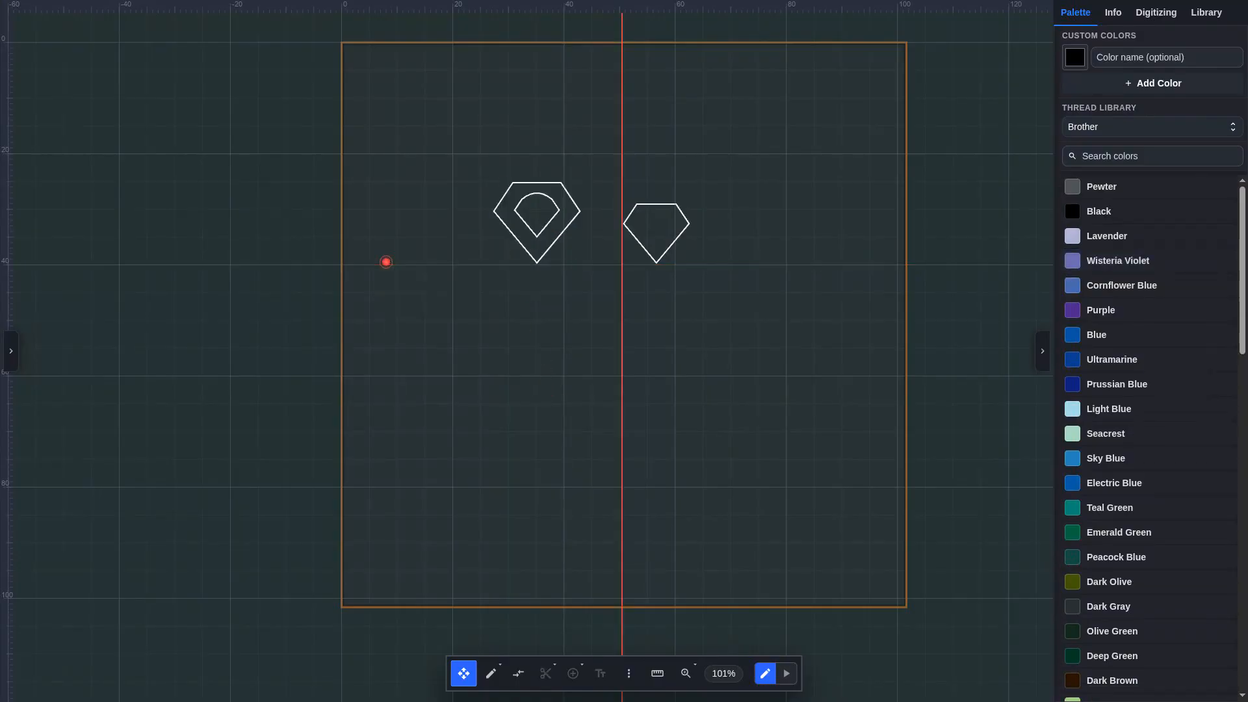
{"action": "key", "text": "Delete"}
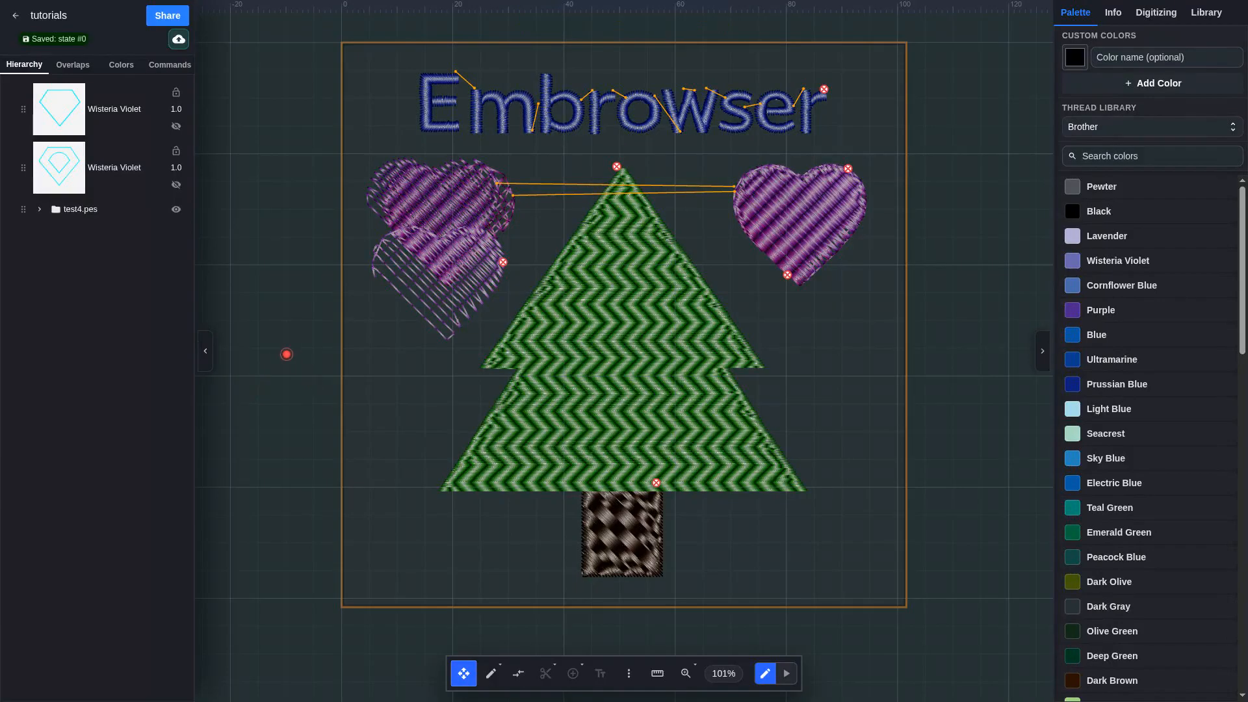
- Select and expand the test4.pes group, shift the whole design about 2 mm right, and toggle its visibility off and on
{"action": "left_click", "coordinate": [86, 213]}
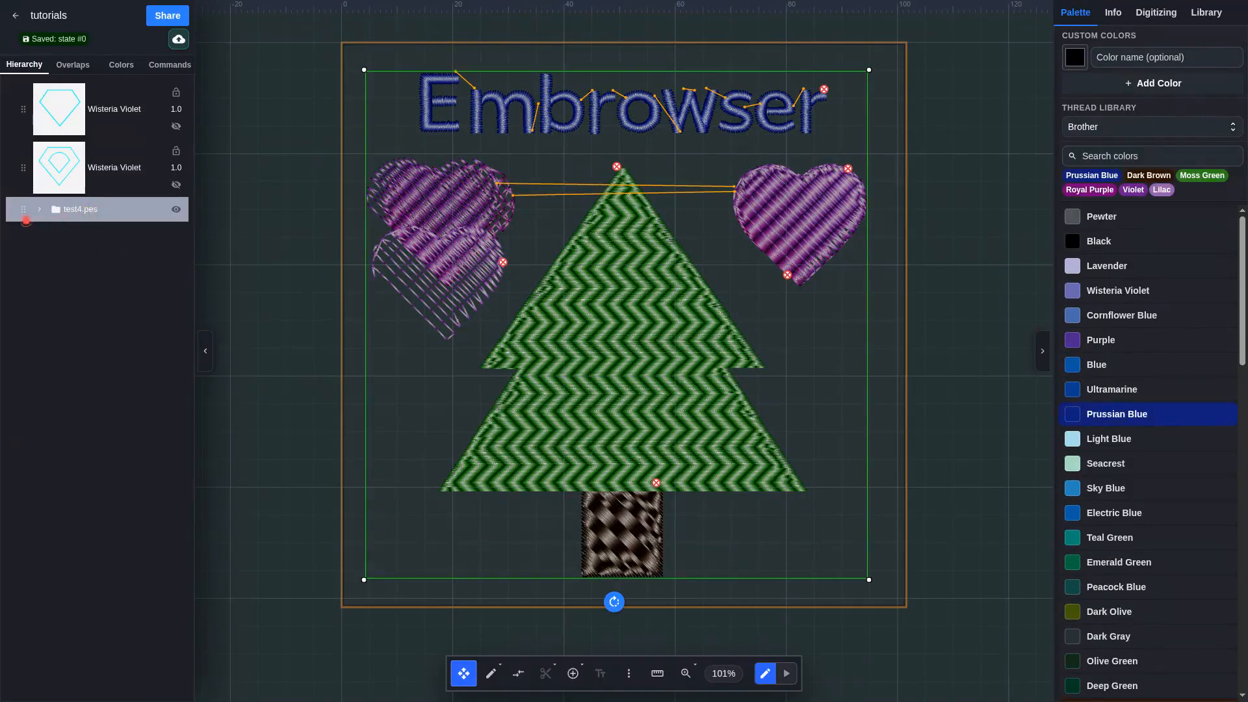
{"action": "left_click", "coordinate": [39, 209]}
{"action": "scroll", "coordinate": [98, 390], "scroll_direction": "down", "scroll_amount": 5}
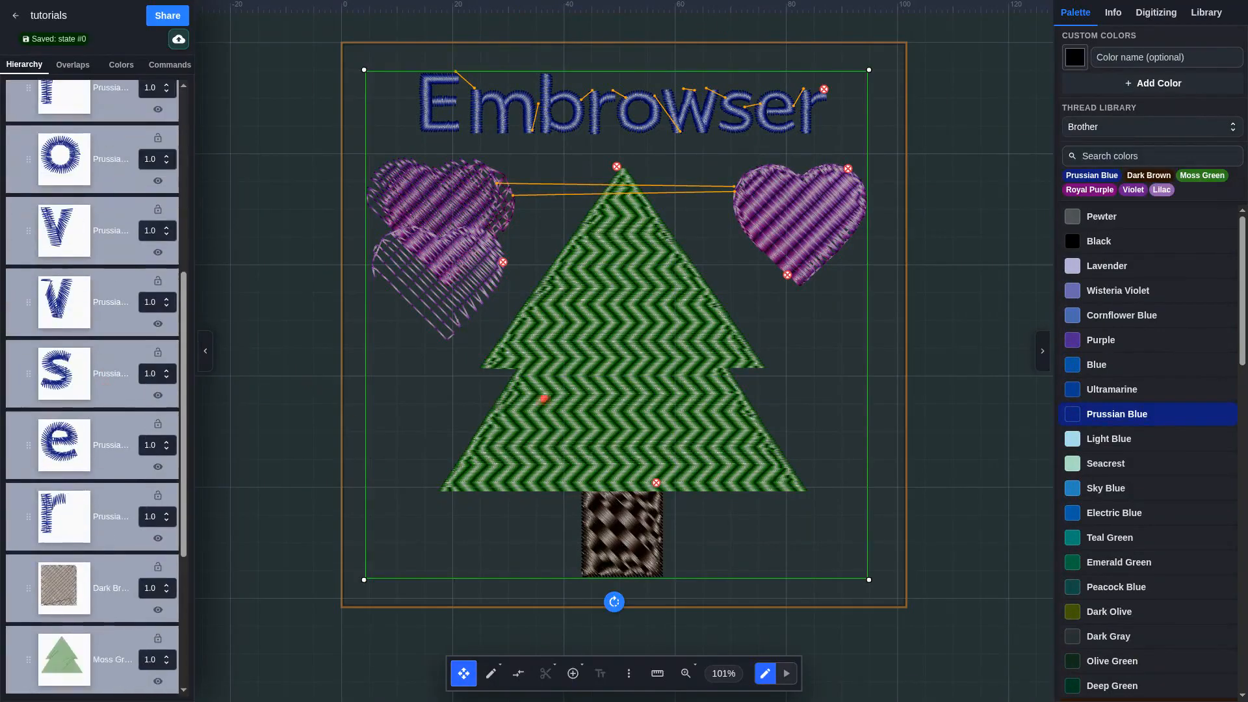
{"action": "mouse_move", "coordinate": [611, 388]}
{"action": "left_mouse_down"}
{"action": "mouse_move", "coordinate": [654, 391]}
{"action": "mouse_move", "coordinate": [621, 388]}
{"action": "left_mouse_up"}
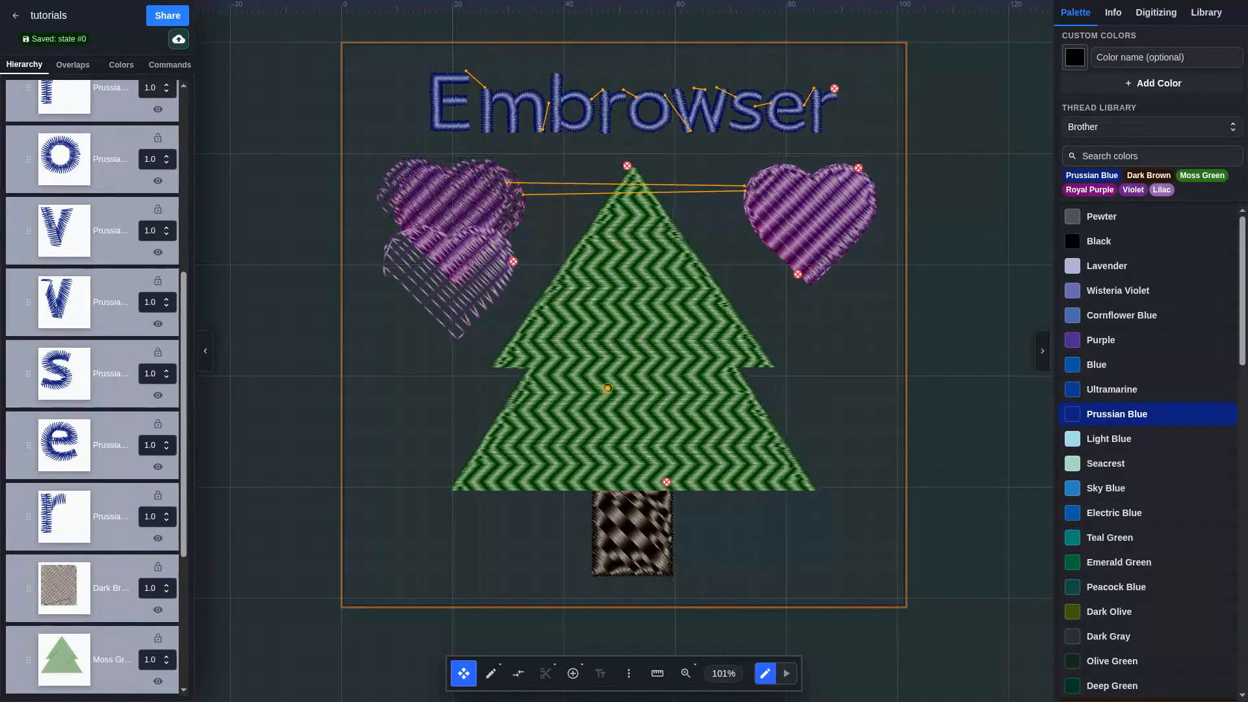
{"action": "scroll", "coordinate": [109, 338], "scroll_direction": "up", "scroll_amount": 4}
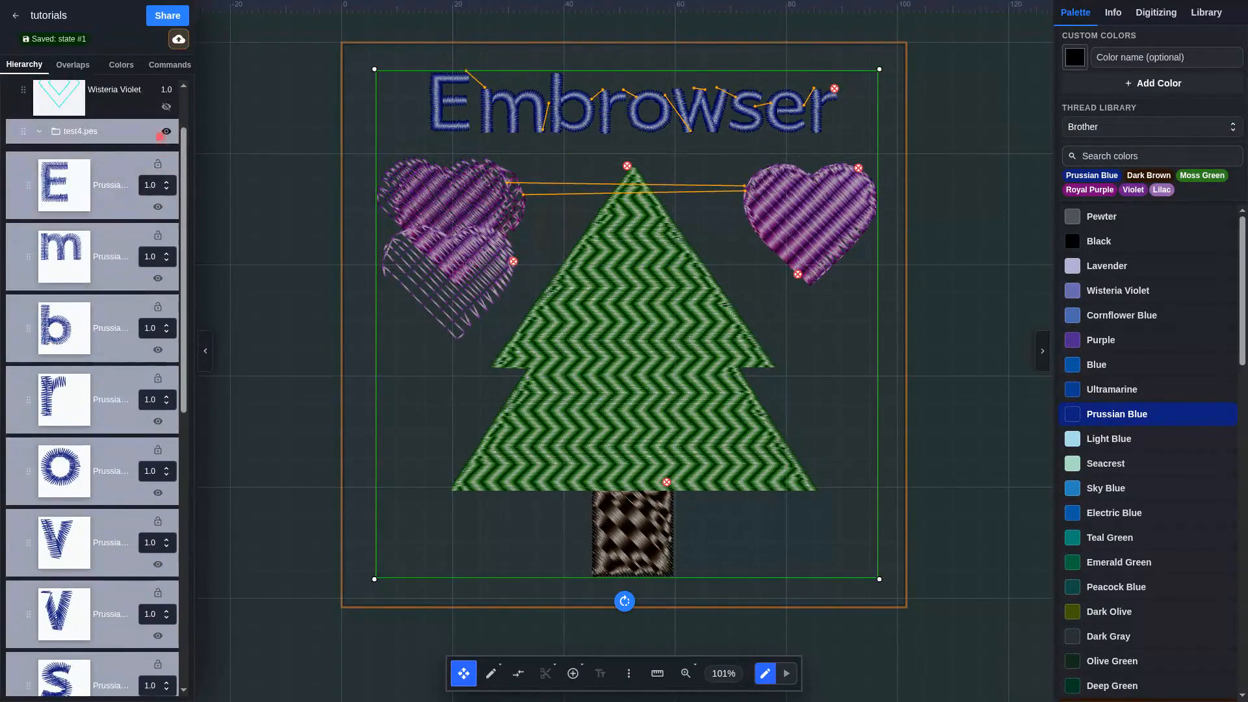
{"action": "left_click", "coordinate": [160, 136]}
{"action": "left_click", "coordinate": [159, 136]}
- Select the dark brown trunk and review the objects overlapping it and the design's objects grouped by thread color
{"action": "left_click", "coordinate": [280, 436]}
{"action": "left_click", "coordinate": [621, 547]}
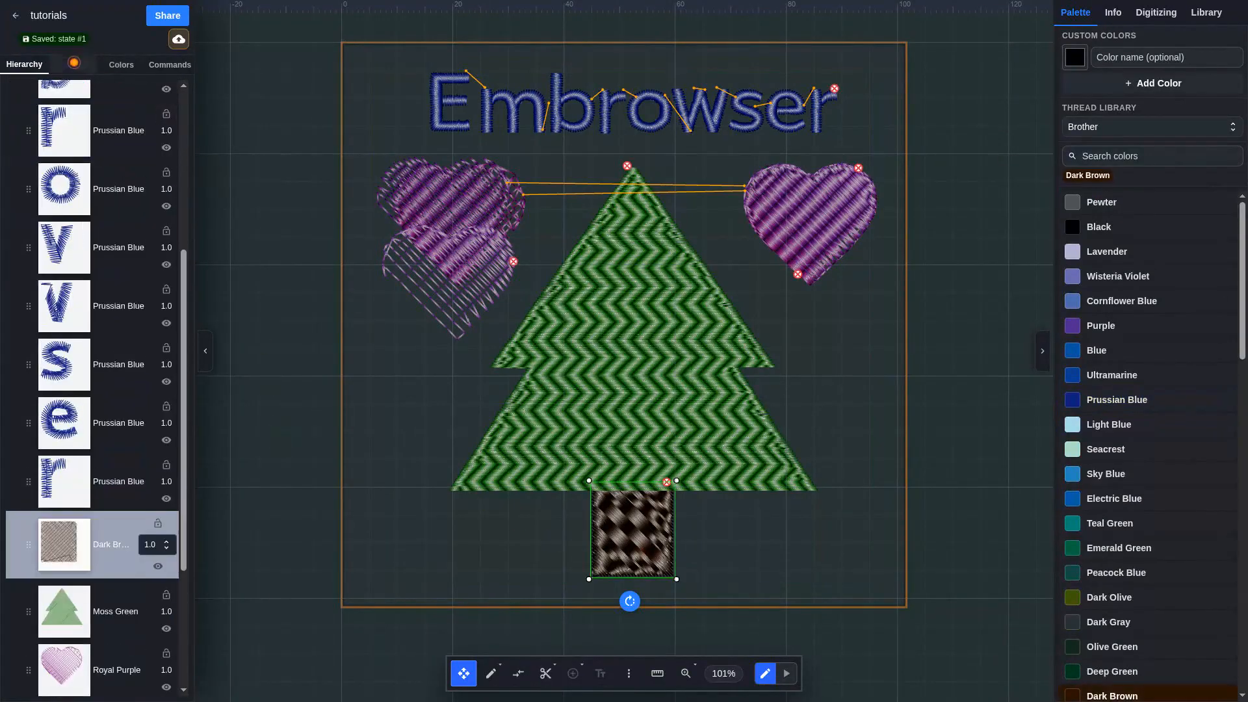
{"action": "left_click", "coordinate": [74, 63]}
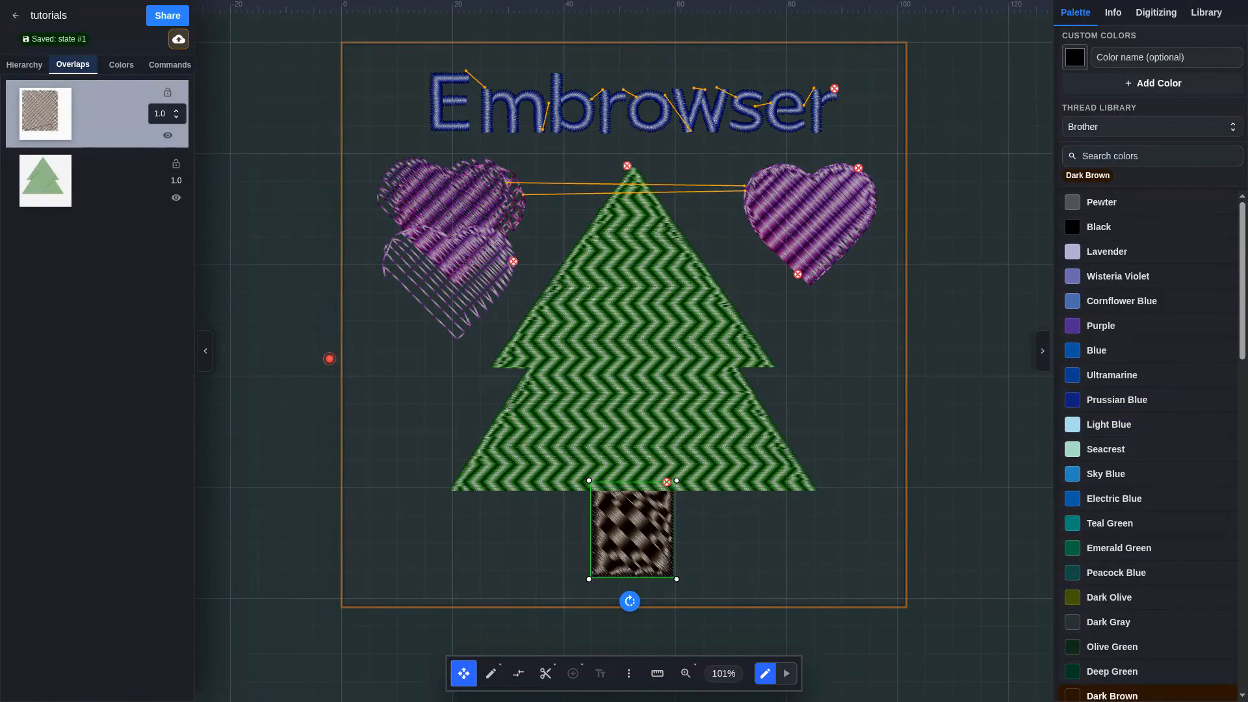
{"action": "left_click", "coordinate": [121, 65]}
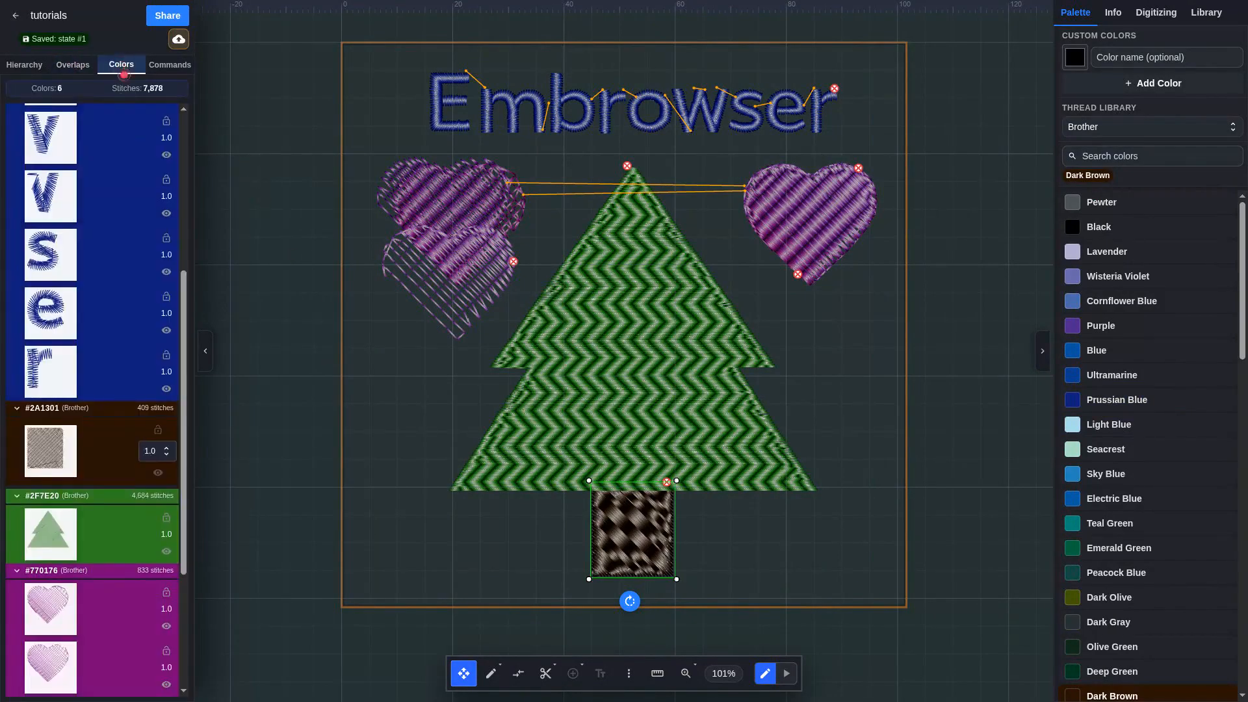
{"action": "scroll", "coordinate": [142, 441], "scroll_direction": "down", "scroll_amount": 5}
{"action": "scroll", "coordinate": [141, 449], "scroll_direction": "up", "scroll_amount": 10}
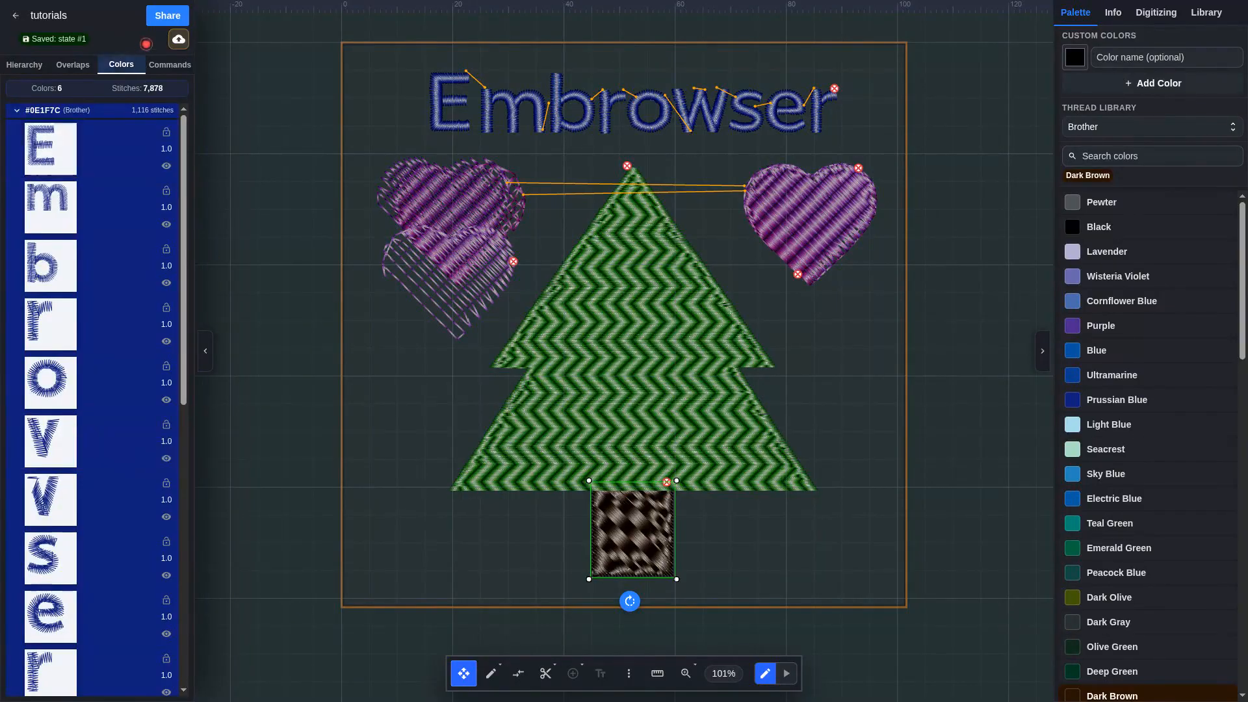
- Change the stitch command of the letter "e" in Embrowser to TRIM
{"action": "left_click", "coordinate": [163, 63]}
{"action": "scroll", "coordinate": [133, 320], "scroll_direction": "down", "scroll_amount": 5}
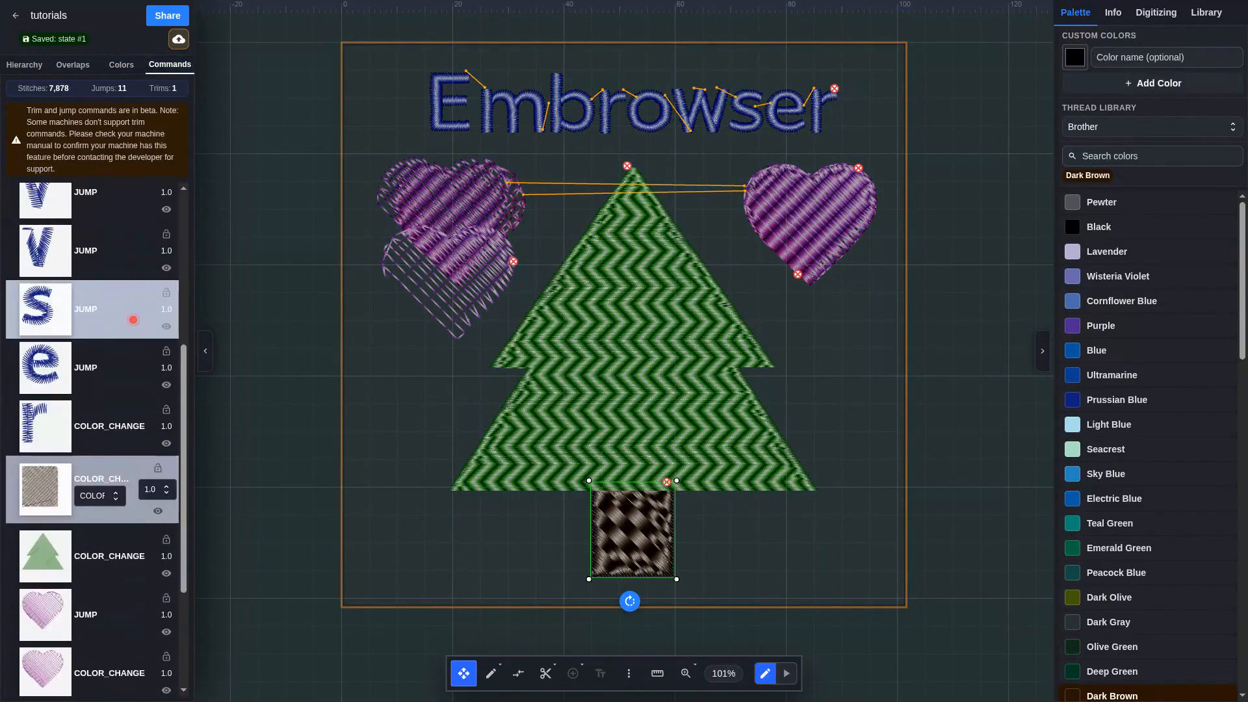
{"action": "scroll", "coordinate": [134, 333], "scroll_direction": "down", "scroll_amount": 1}
{"action": "left_click", "coordinate": [91, 281]}
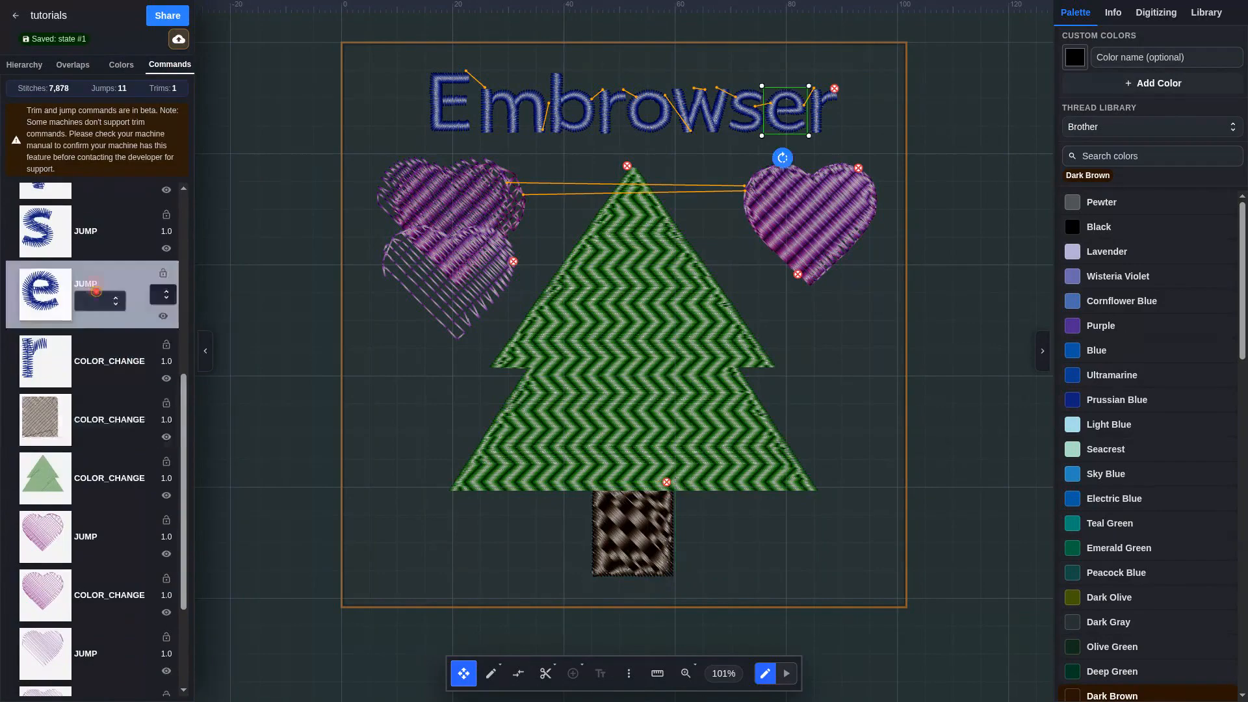
{"action": "scroll", "coordinate": [92, 312], "scroll_direction": "up", "scroll_amount": 3}
{"action": "left_click", "coordinate": [100, 518]}
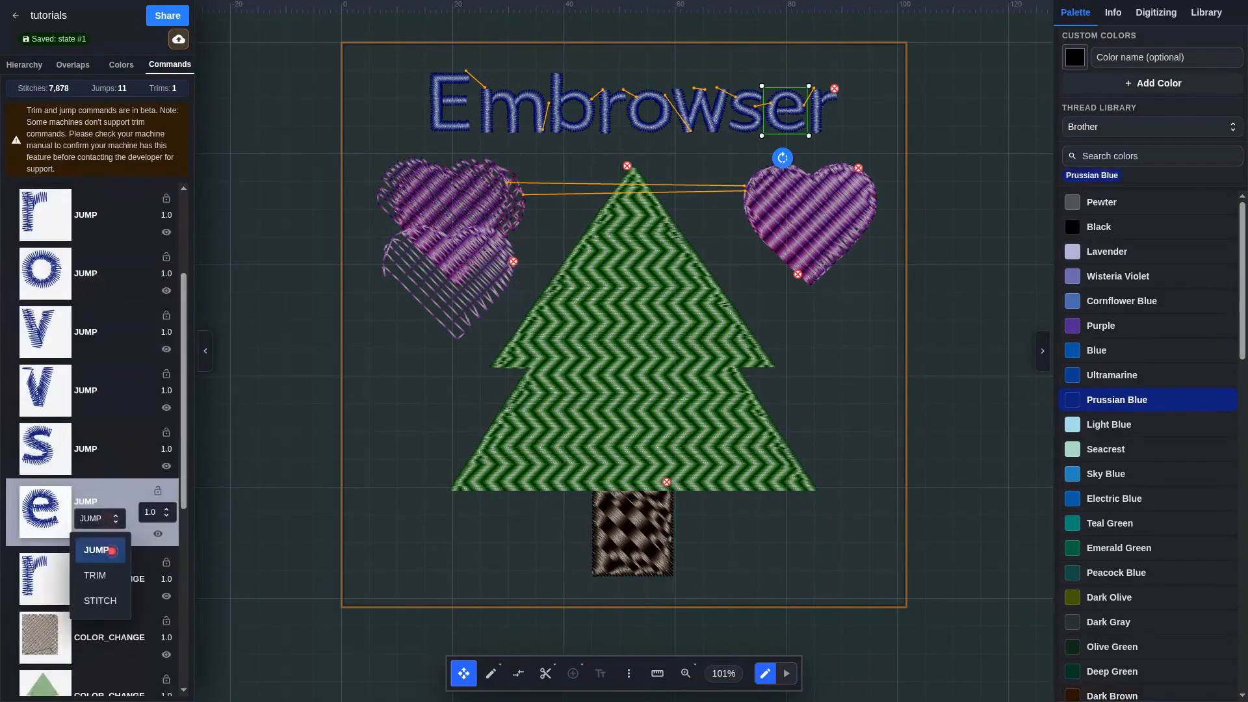
{"action": "left_click", "coordinate": [102, 573]}
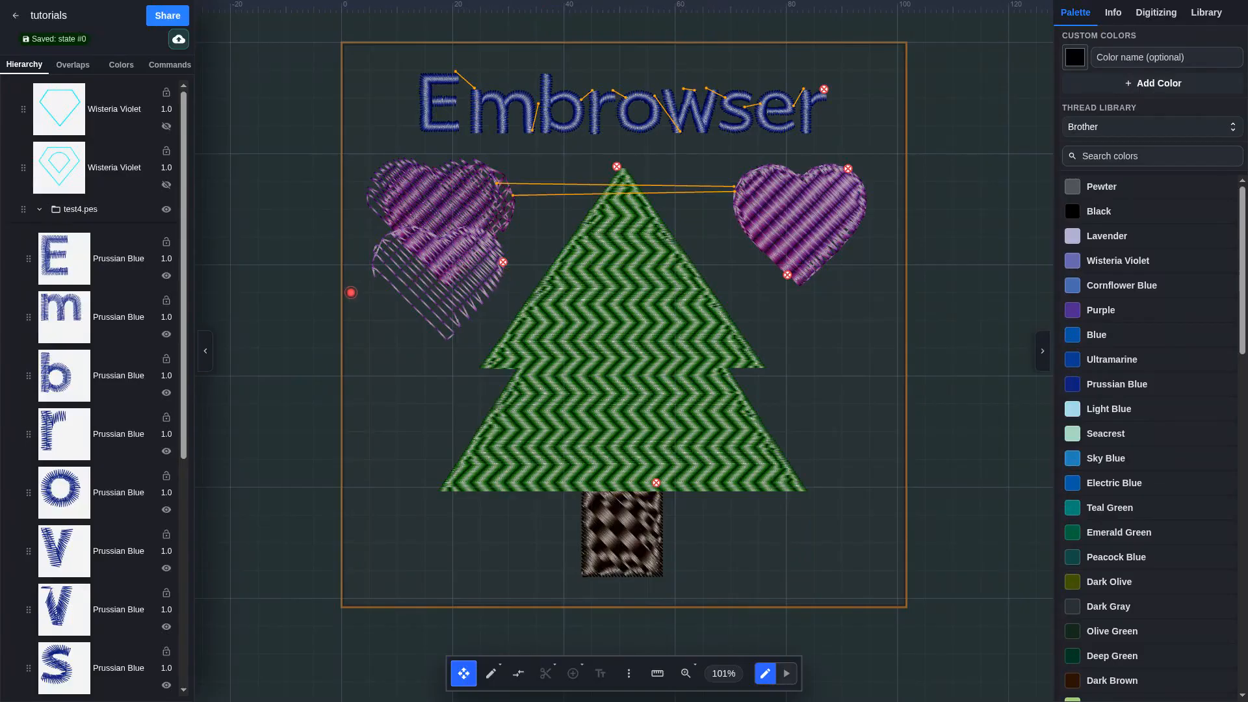
- Spread the overlapping hearts apart and move the green tree about 19 mm right, and push the design to the cloud
{"action": "mouse_move", "coordinate": [407, 265]}
{"action": "left_mouse_down"}
{"action": "mouse_move", "coordinate": [506, 236]}
{"action": "mouse_move", "coordinate": [409, 383]}
{"action": "left_mouse_up"}
{"action": "left_click_drag", "start_coordinate": [627, 365], "coordinate": [731, 373]}
{"action": "left_click_drag", "start_coordinate": [440, 199], "coordinate": [400, 178]}
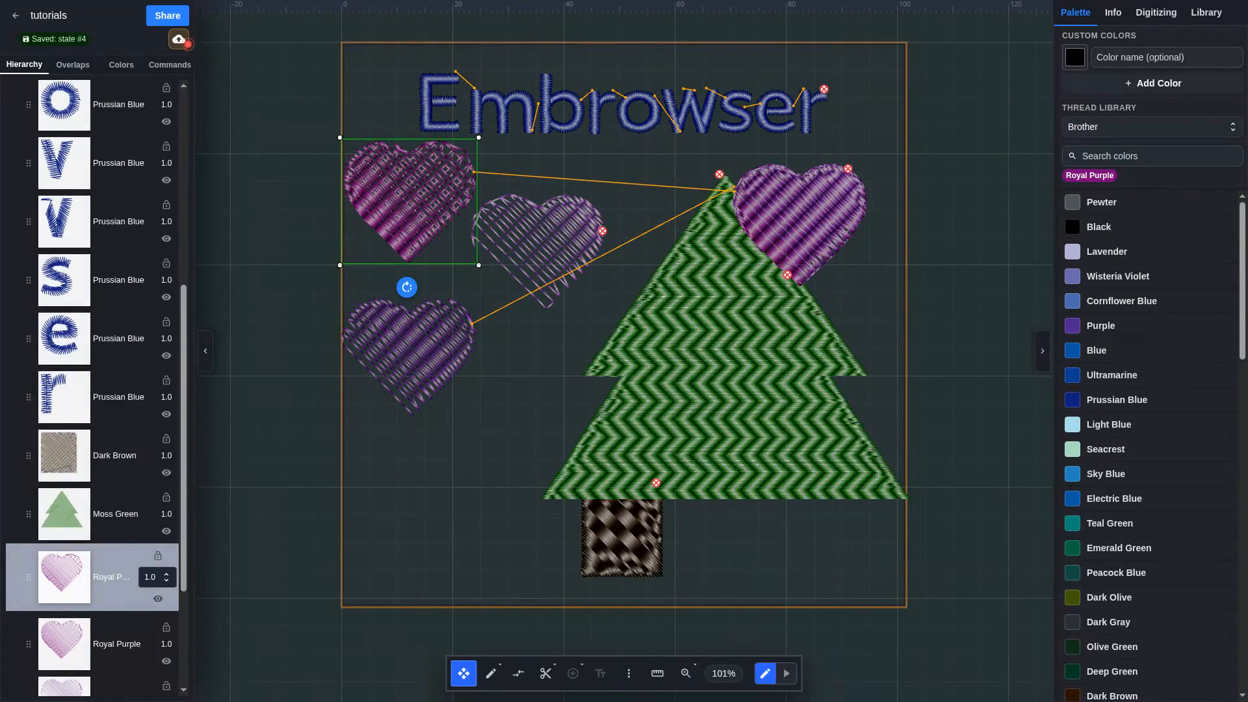
{"action": "left_click", "coordinate": [178, 40]}
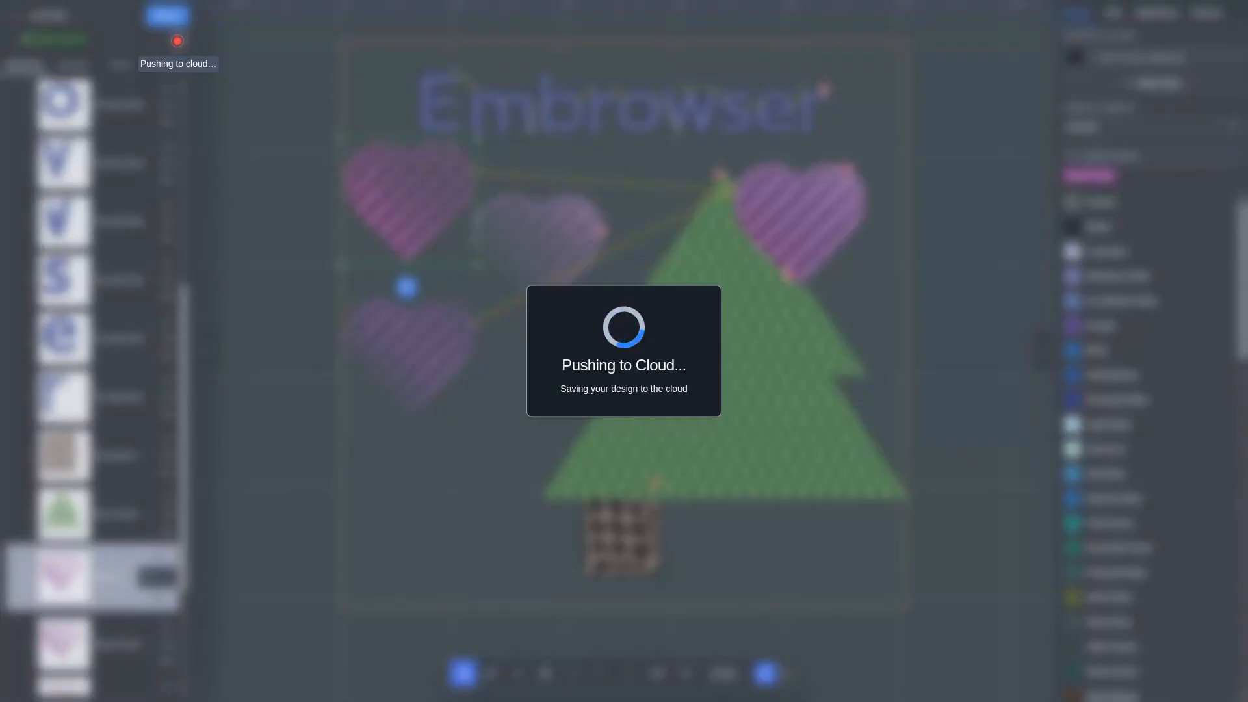